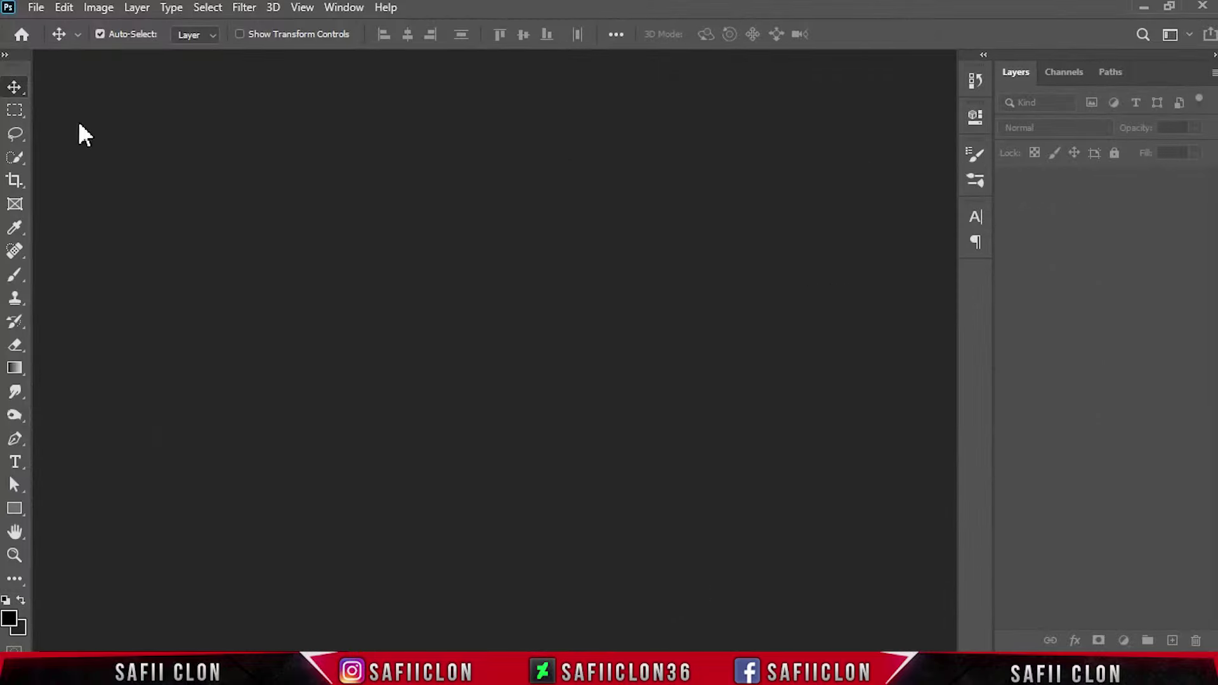
Create a new 1920×1080 px document.
{"action": "left_click", "coordinate": [36, 9]}
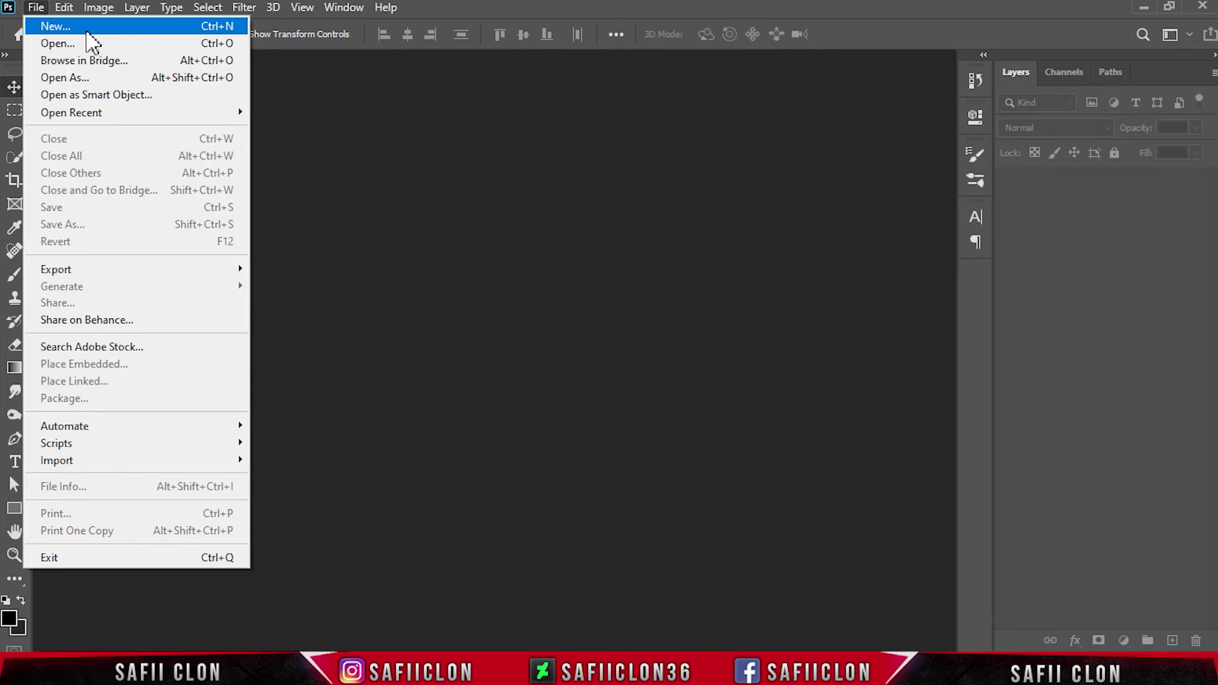
{"action": "left_click", "coordinate": [76, 27]}
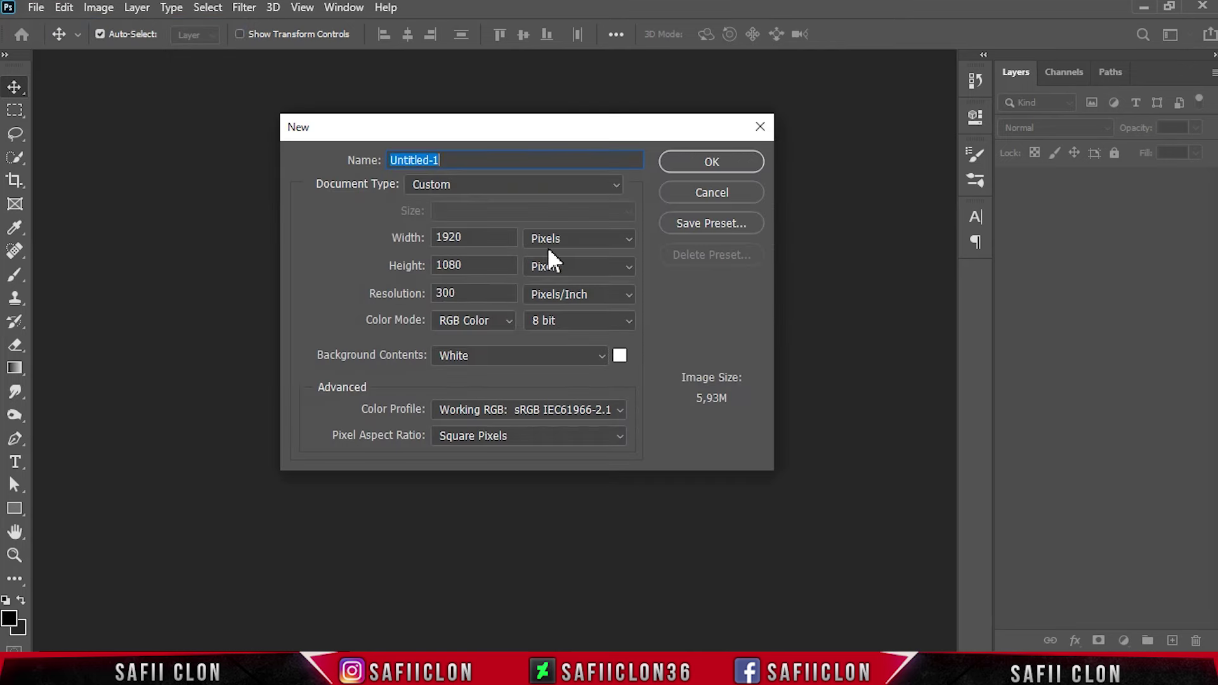
{"action": "left_click", "coordinate": [576, 239]}
{"action": "left_click", "coordinate": [558, 259]}
{"action": "left_click", "coordinate": [549, 269]}
{"action": "double_click", "coordinate": [472, 266]}
{"action": "left_click", "coordinate": [564, 297]}
{"action": "left_click", "coordinate": [709, 163]}
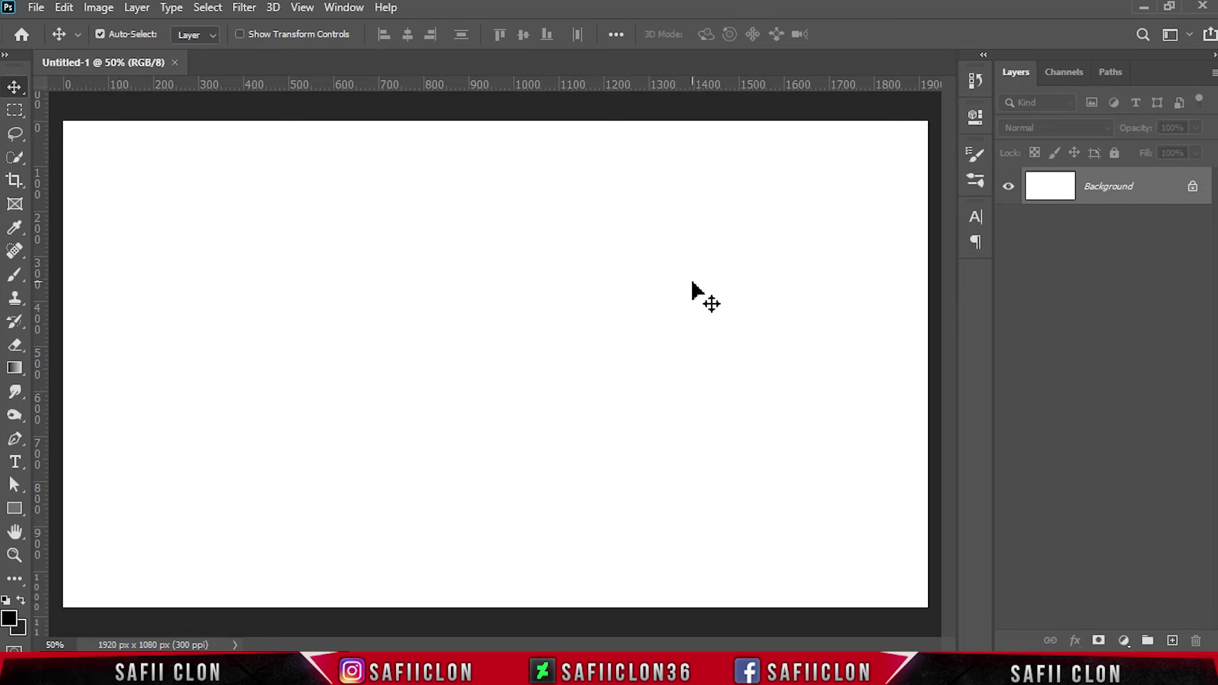
Choose the Horizontal Type Tool with the Sugar Bomb font in black.
{"action": "left_click", "coordinate": [17, 463]}
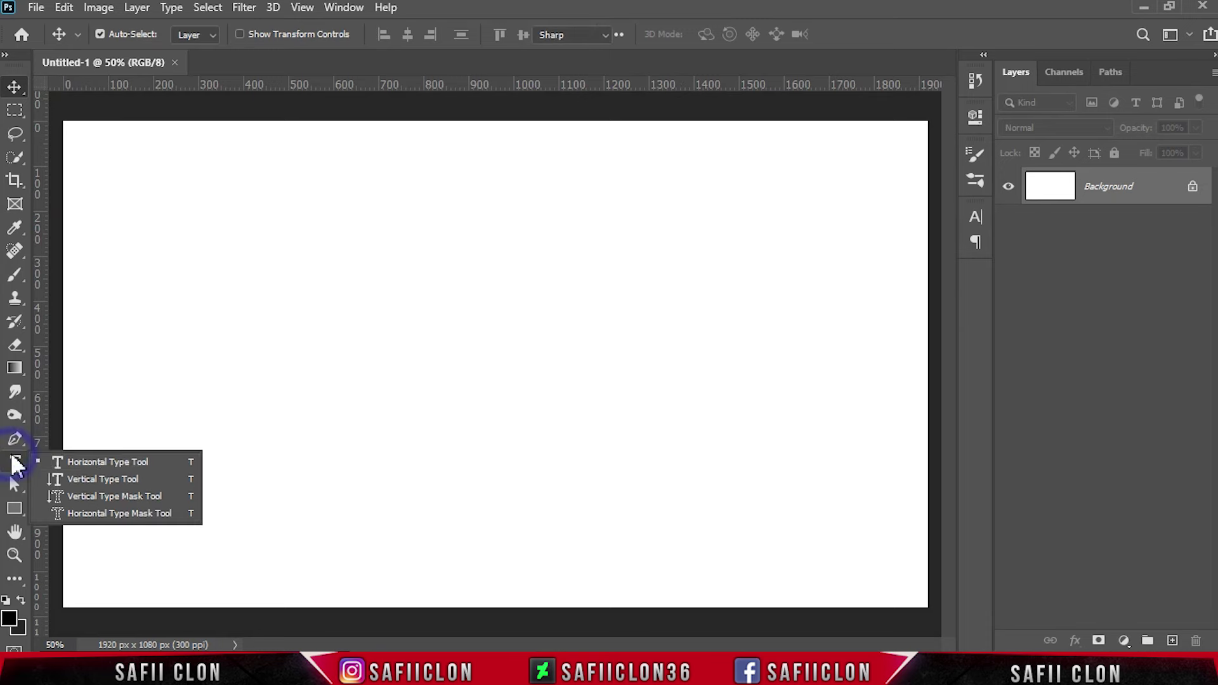
{"action": "left_click", "coordinate": [112, 465]}
{"action": "left_click", "coordinate": [256, 35]}
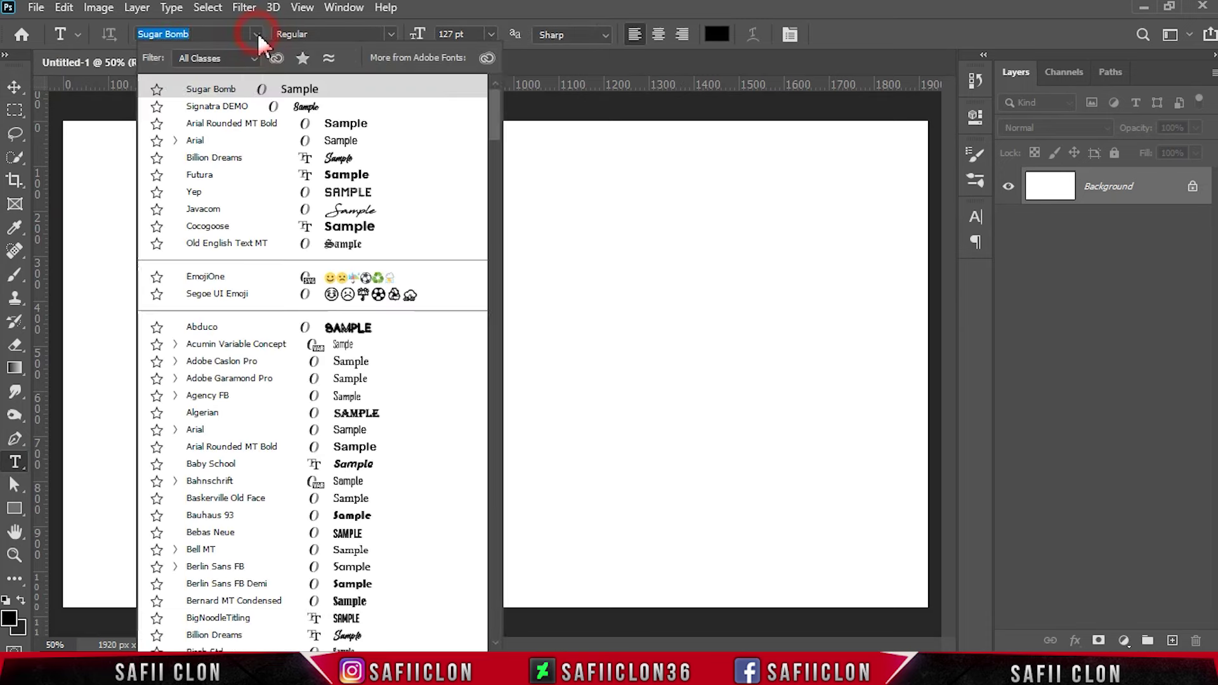
{"action": "left_click", "coordinate": [230, 89]}
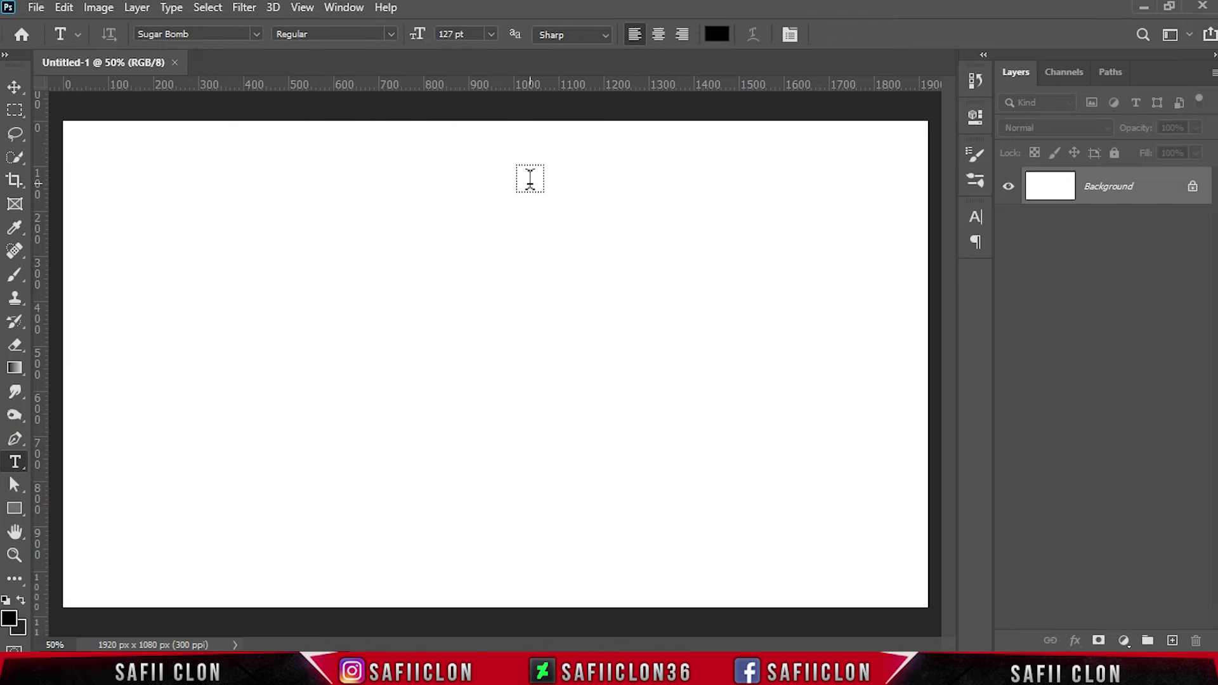
{"action": "left_click", "coordinate": [717, 34]}
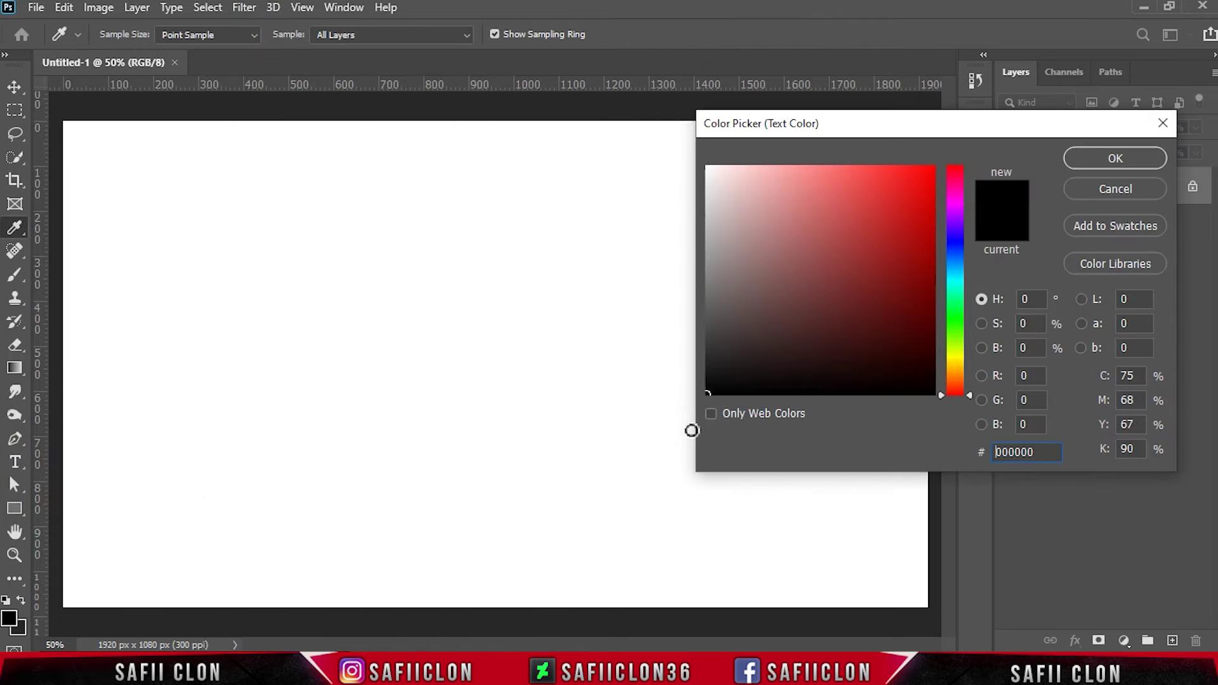
{"action": "left_click", "coordinate": [1087, 154]}
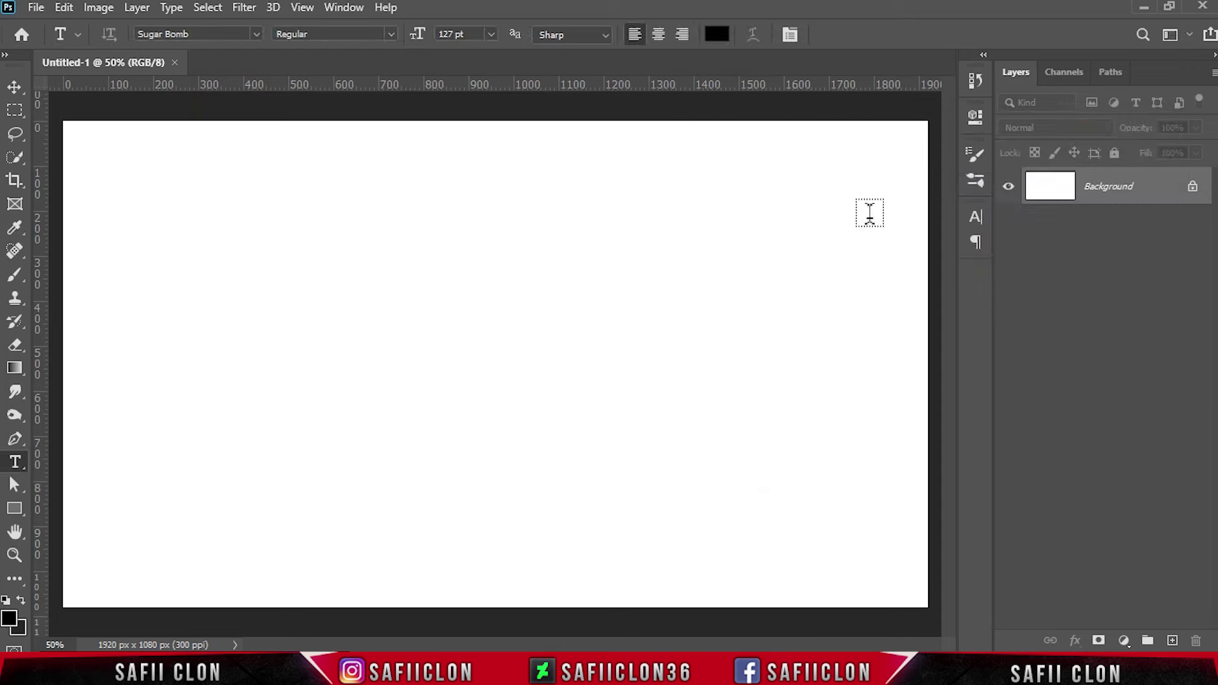
Type ARCADE on the canvas and commit the text layer.
{"action": "left_click", "coordinate": [199, 379]}
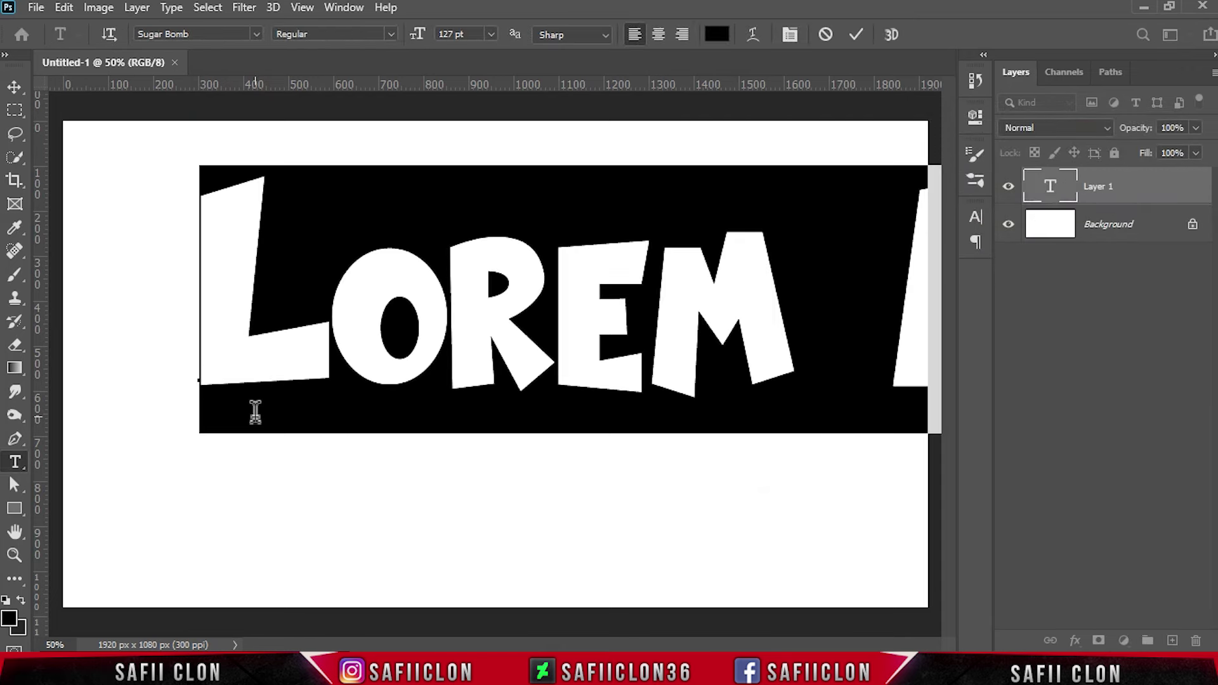
{"action": "type", "text": "ARCA"}
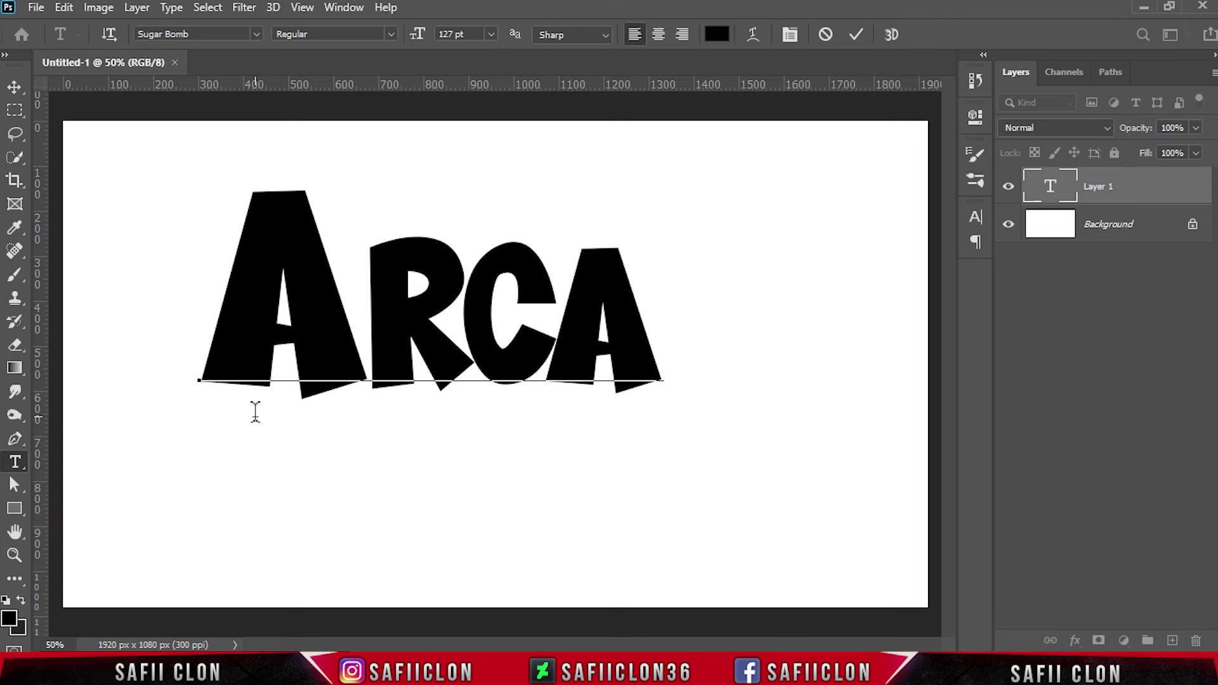
{"action": "type", "text": "DE"}
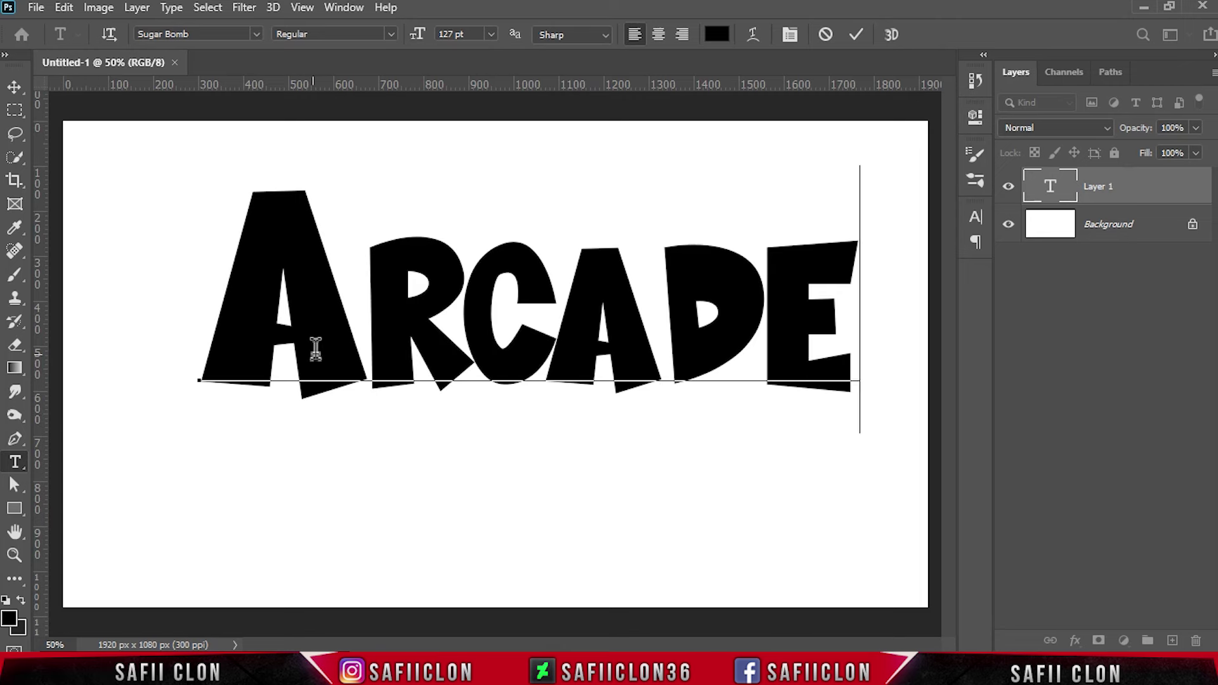
{"action": "left_click_drag", "start_coordinate": [362, 339], "coordinate": [266, 324]}
{"action": "type", "text": "a"}
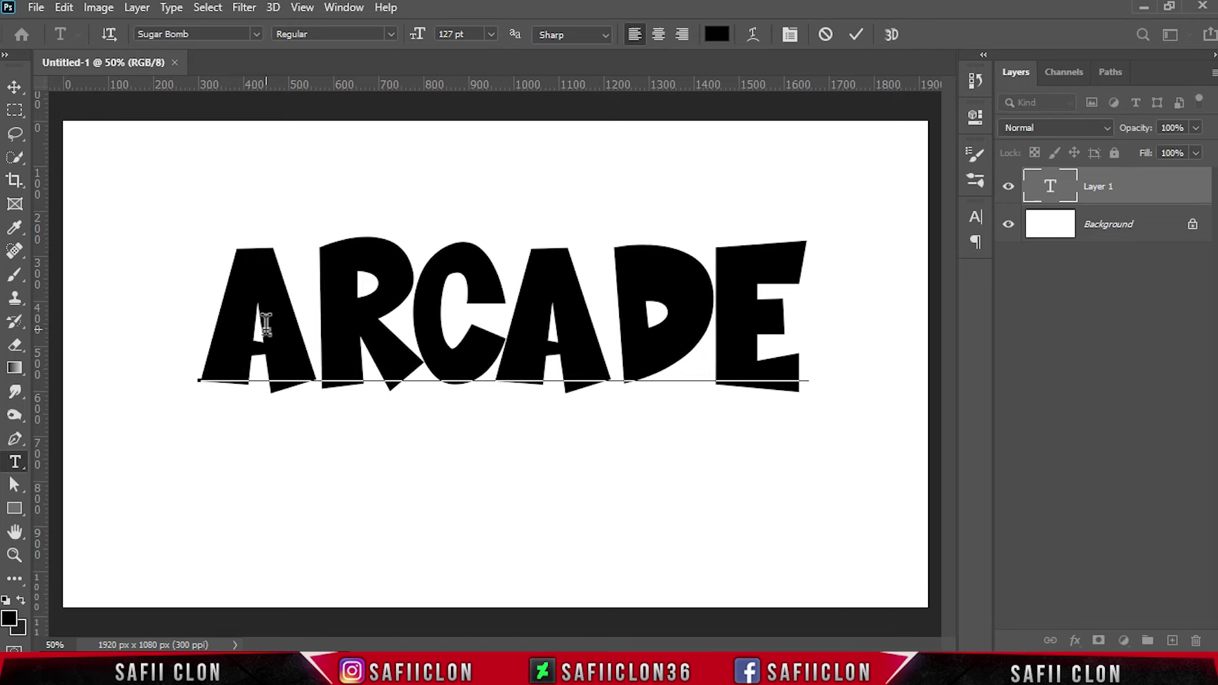
{"action": "left_click", "coordinate": [214, 328]}
{"action": "left_click_drag", "start_coordinate": [214, 328], "coordinate": [810, 305]}
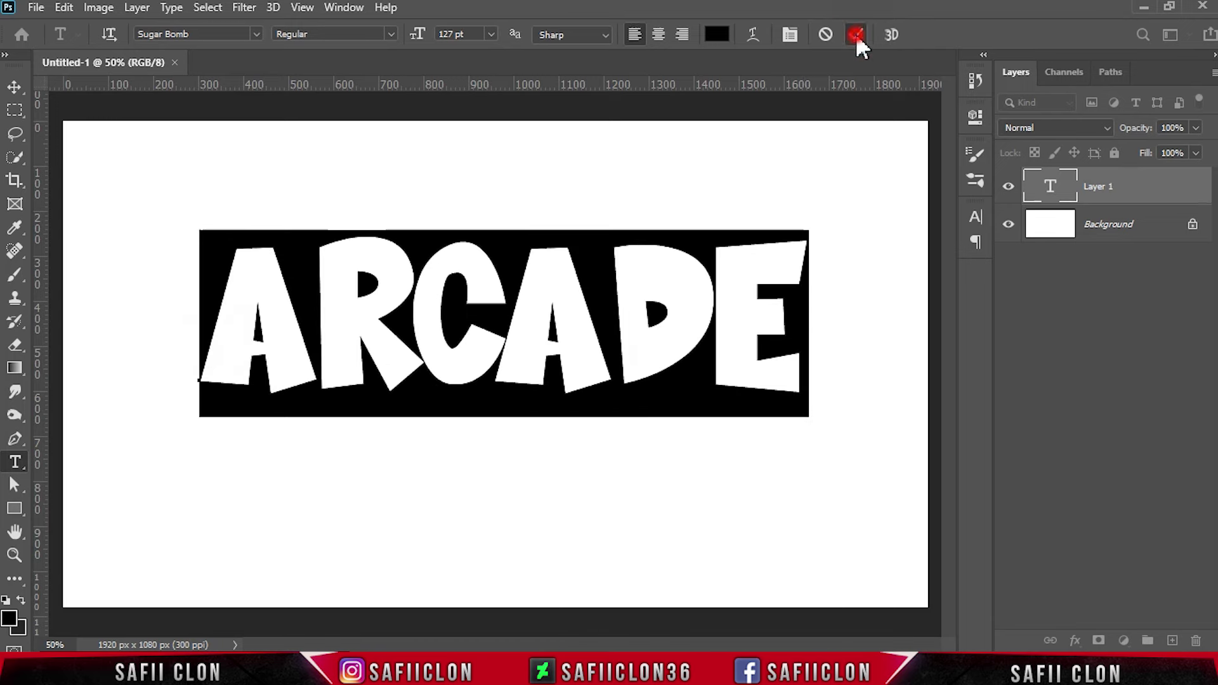
{"action": "left_click", "coordinate": [856, 33]}
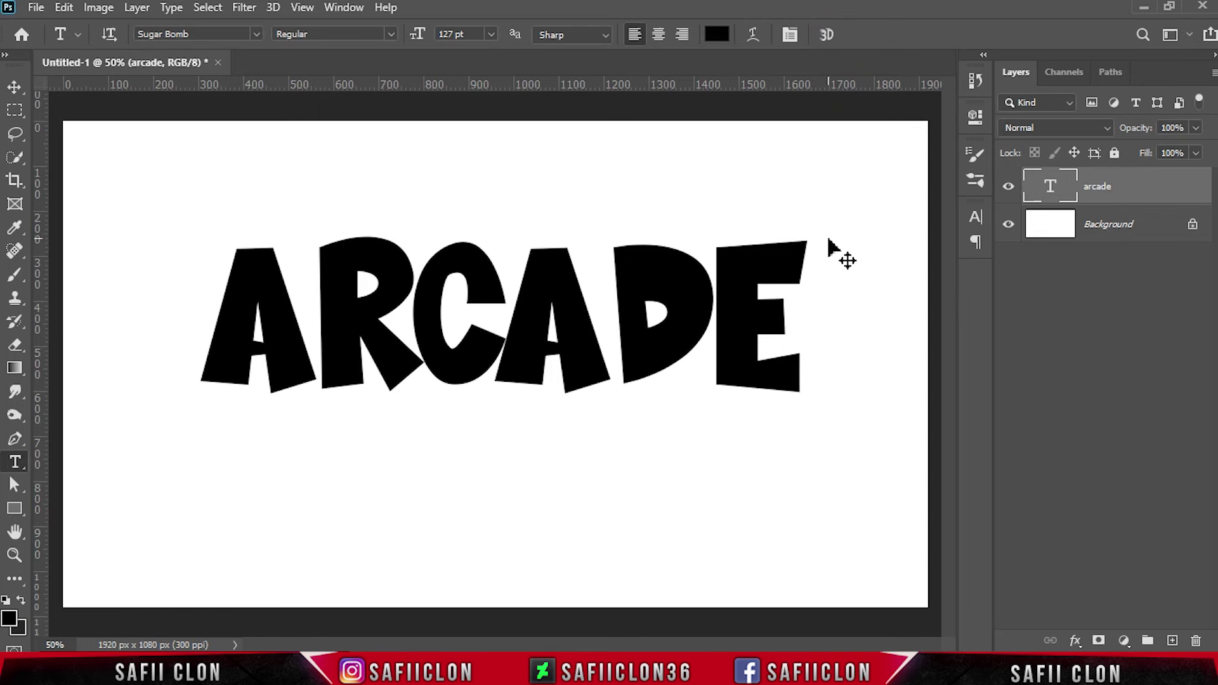
Warp the ARCADE text with an Arc style at 15.8% bend, shifted slightly down.
{"action": "key", "text": "ctrl+t"}
{"action": "left_click_drag", "start_coordinate": [608, 306], "coordinate": [588, 329]}
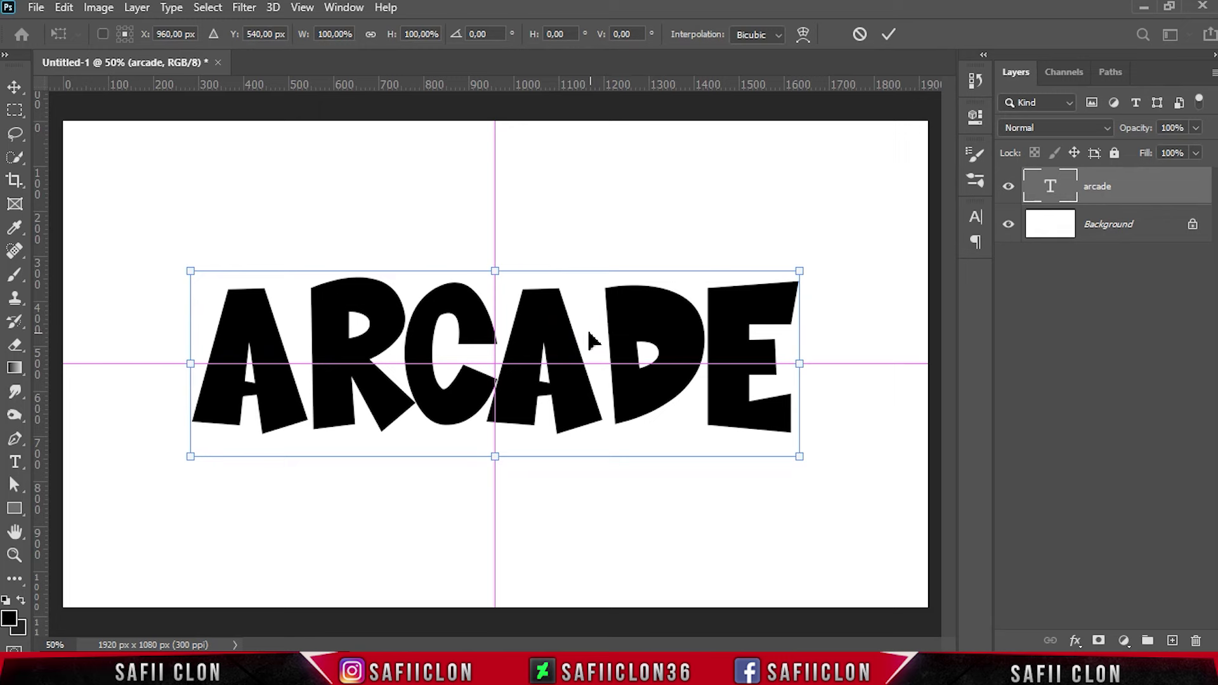
{"action": "left_click", "coordinate": [804, 33]}
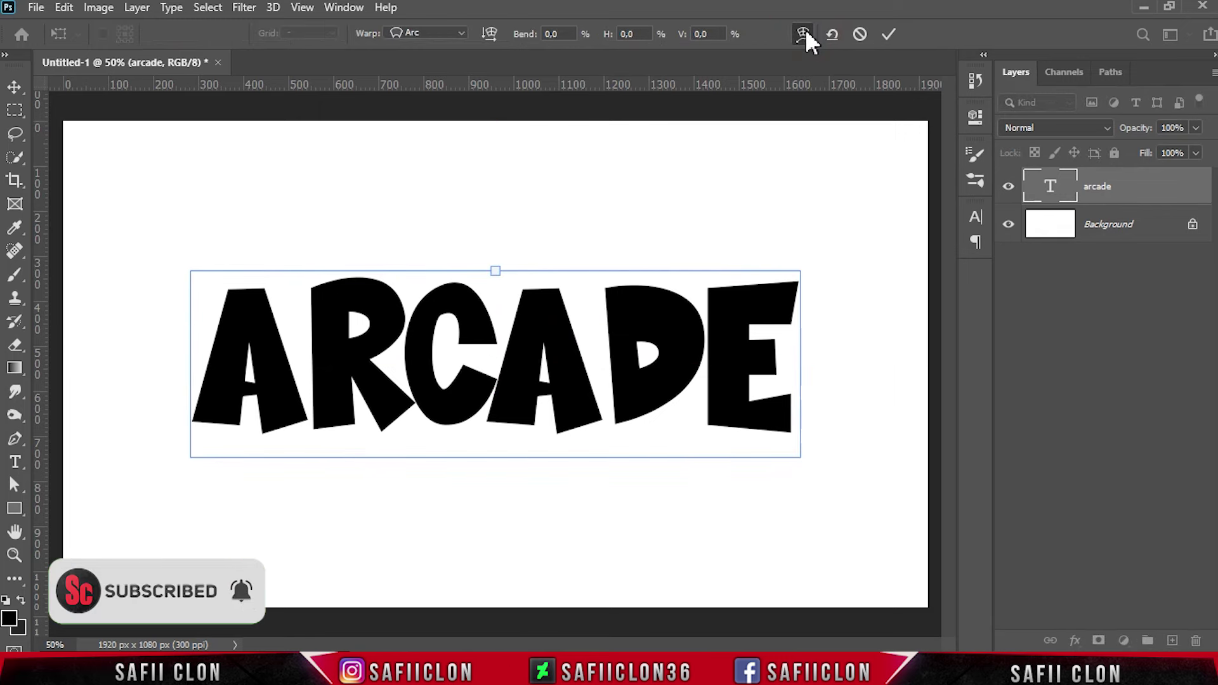
{"action": "left_click", "coordinate": [461, 33]}
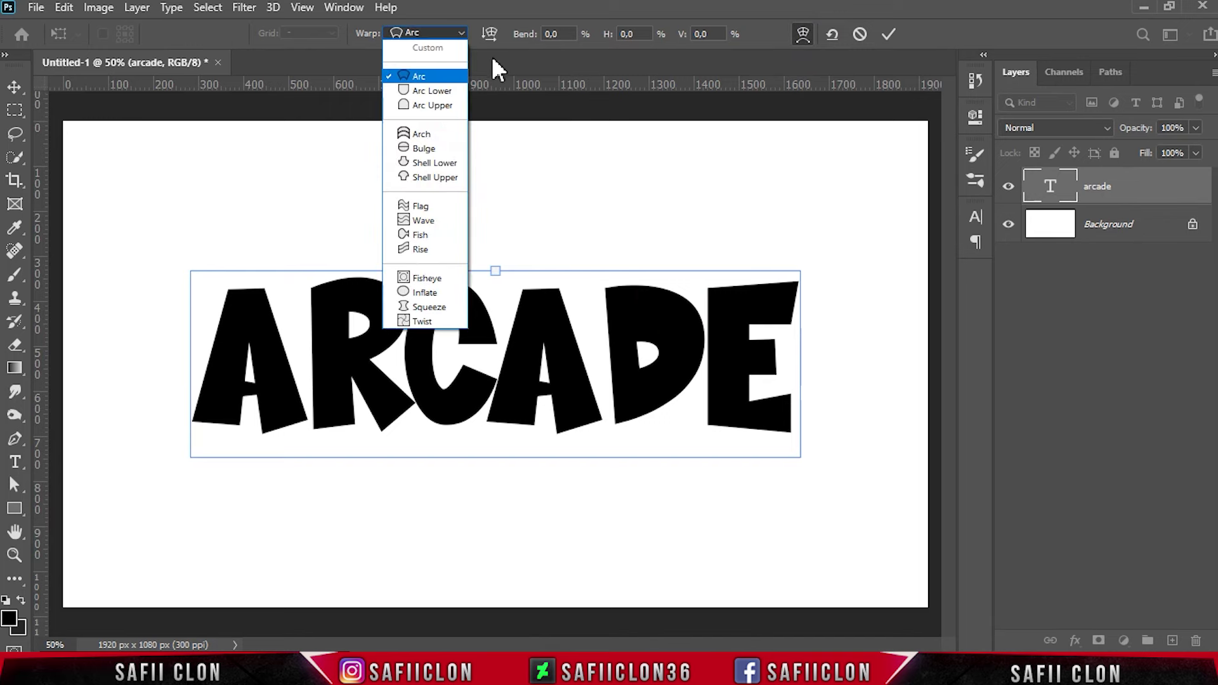
{"action": "left_click", "coordinate": [422, 76]}
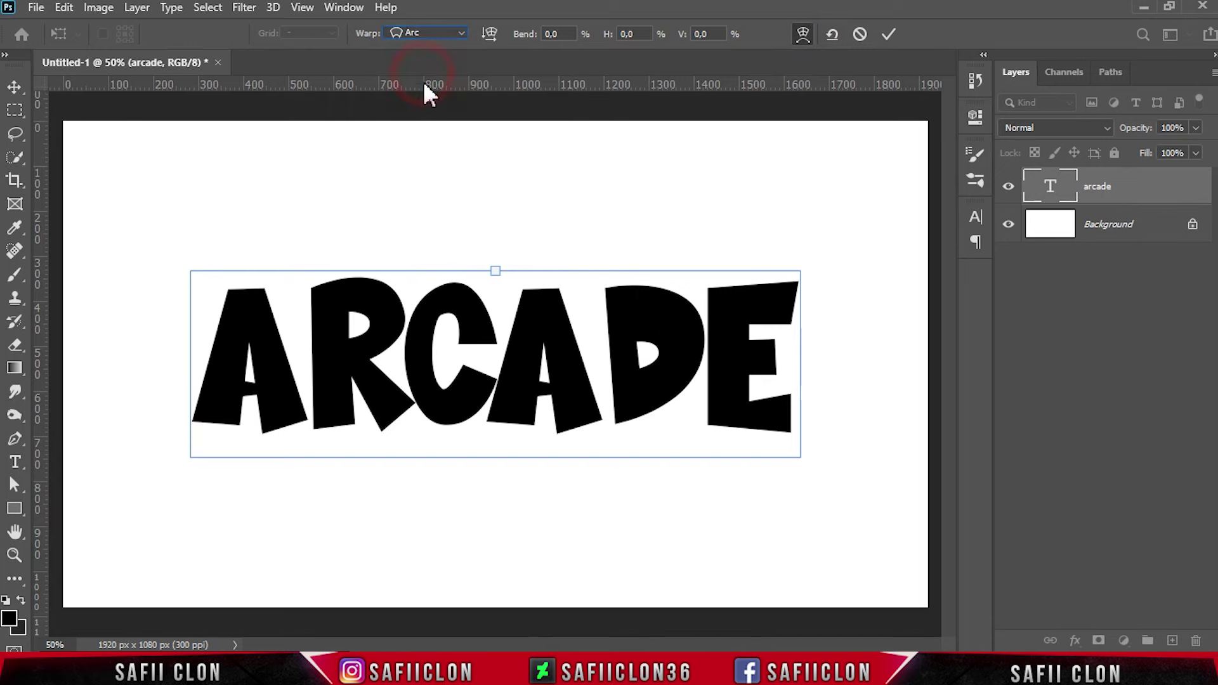
{"action": "left_click_drag", "start_coordinate": [498, 271], "coordinate": [499, 232]}
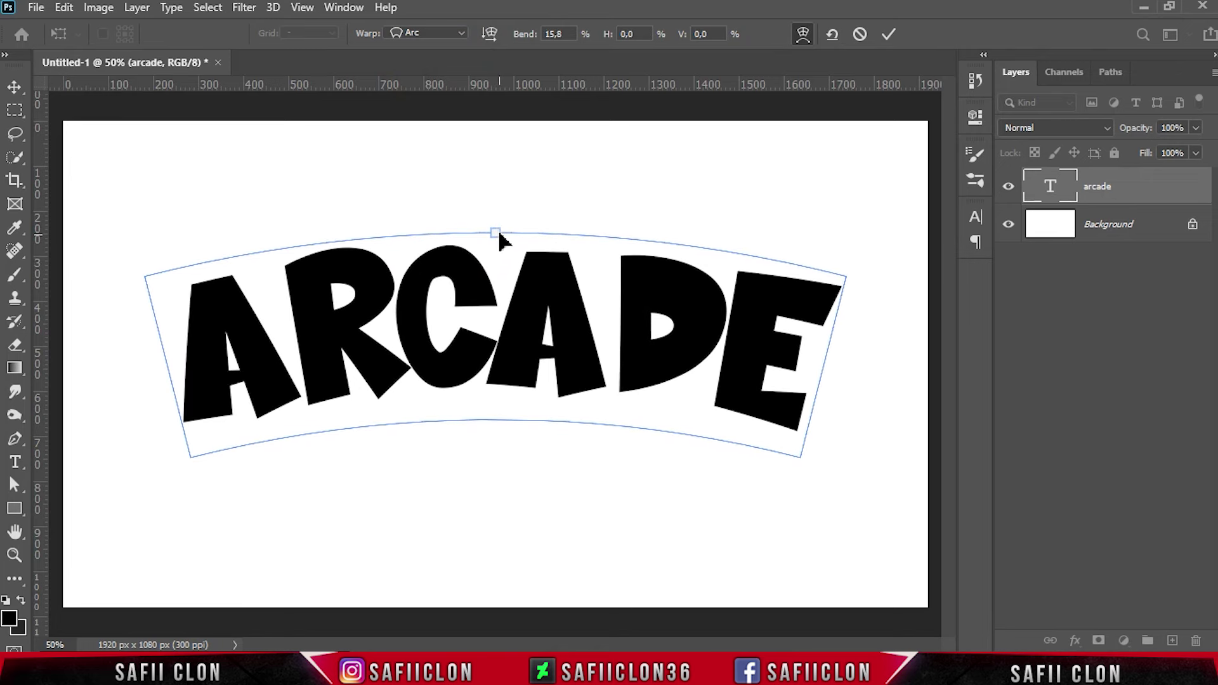
{"action": "mouse_move", "coordinate": [527, 316]}
{"action": "left_mouse_down"}
{"action": "mouse_move", "coordinate": [530, 347]}
{"action": "mouse_move", "coordinate": [525, 339]}
{"action": "left_mouse_up"}
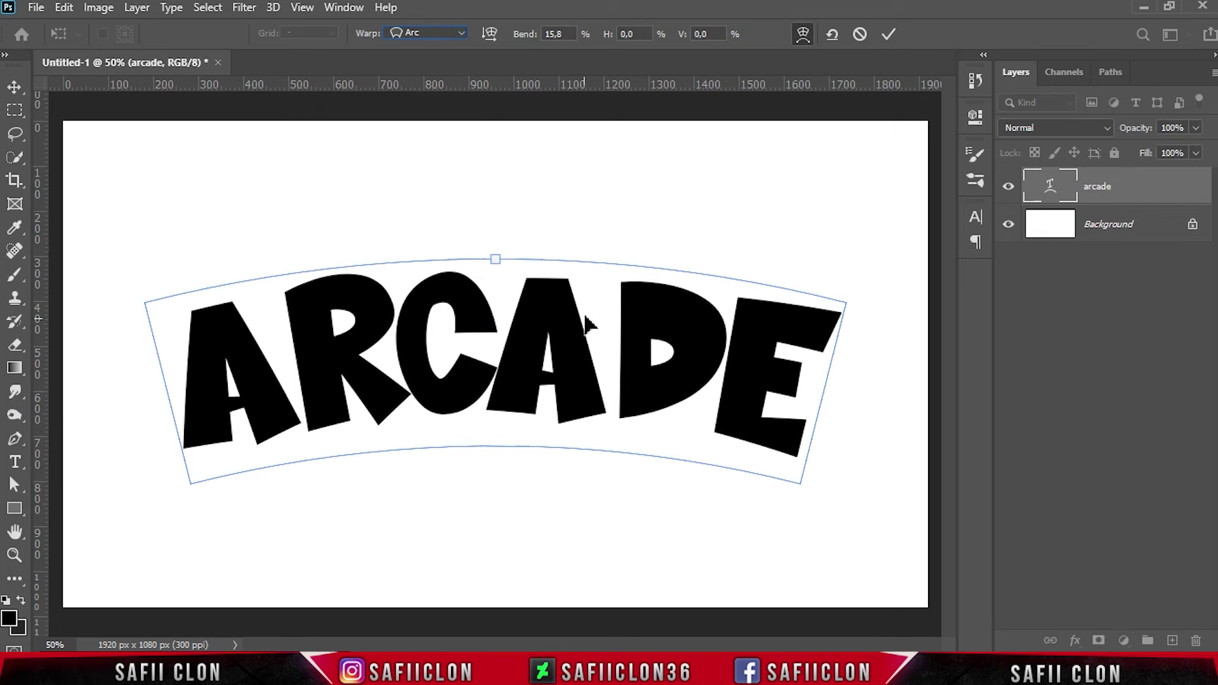
{"action": "left_click", "coordinate": [889, 34]}
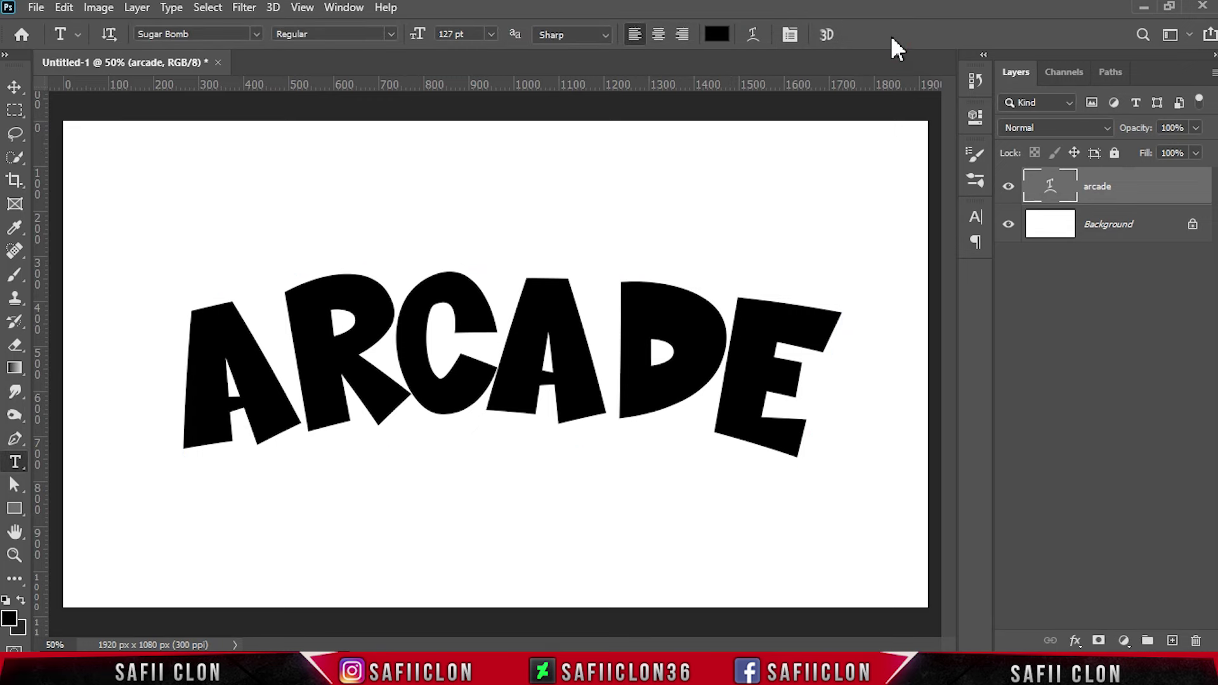
Convert the arcade layer to a smart object and duplicate it twice.
{"action": "right_click", "coordinate": [1126, 189]}
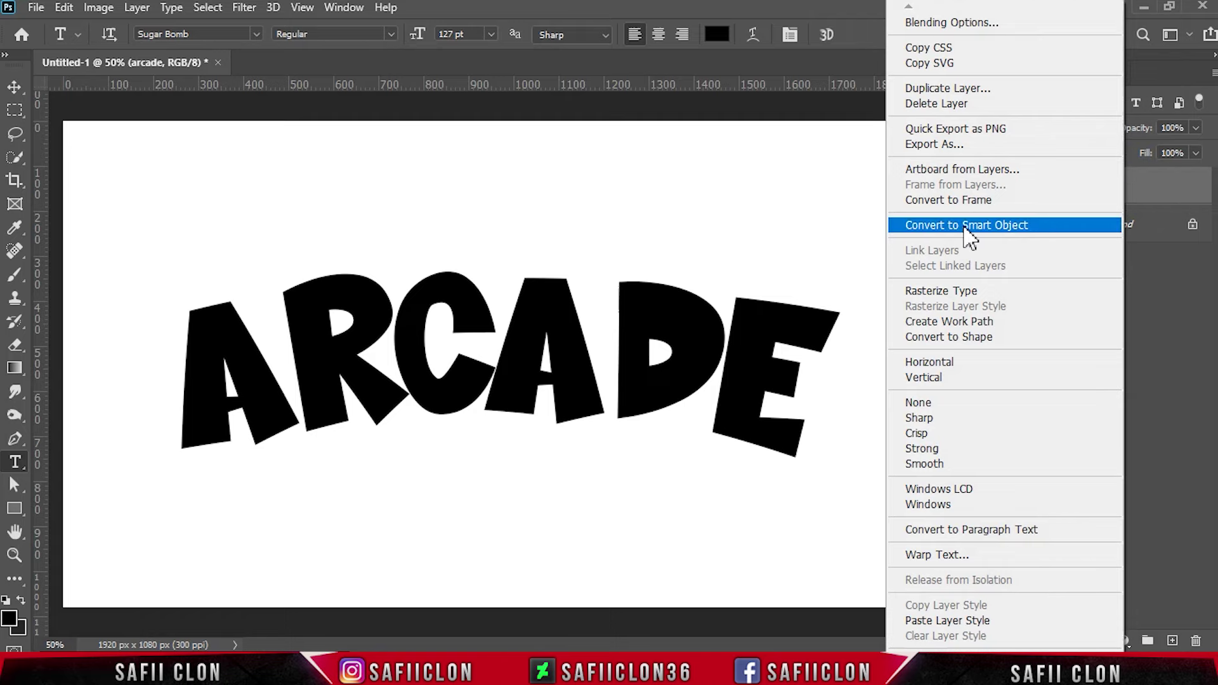
{"action": "left_click", "coordinate": [967, 225]}
{"action": "right_click", "coordinate": [1131, 190]}
{"action": "left_click", "coordinate": [935, 49]}
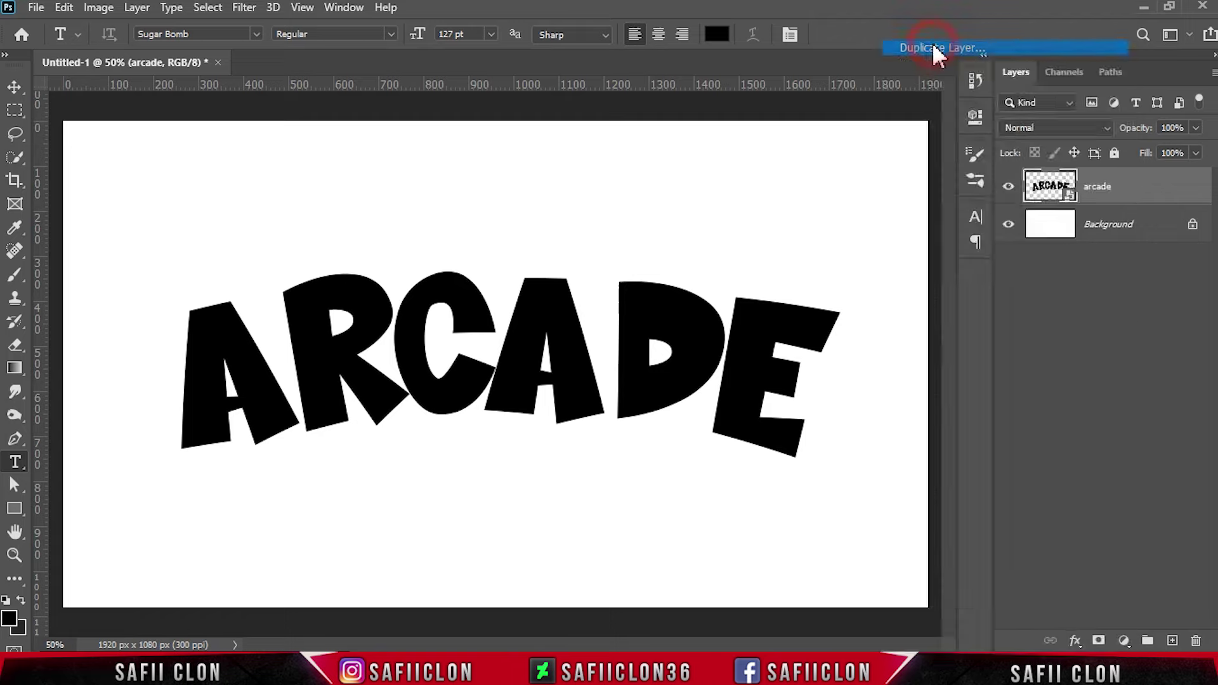
{"action": "left_click", "coordinate": [767, 169]}
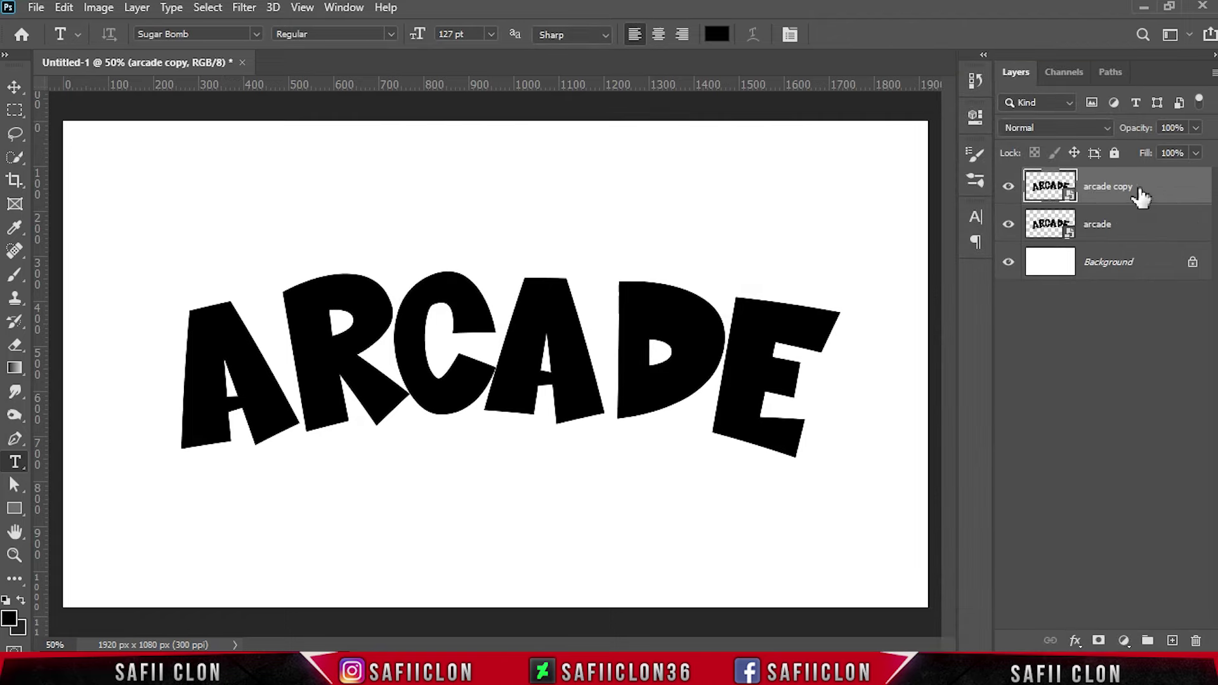
{"action": "right_click", "coordinate": [1152, 190]}
{"action": "left_click", "coordinate": [961, 49]}
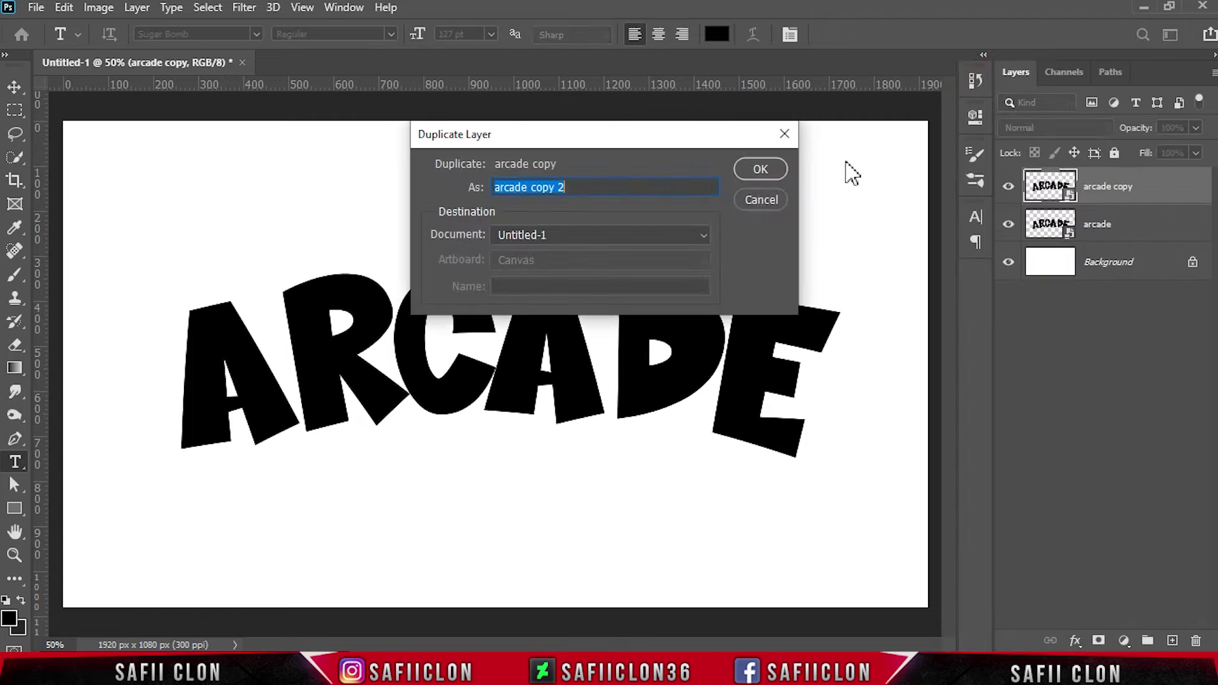
{"action": "left_click", "coordinate": [765, 170]}
Rename the three layers TEXT, 3D and SHADOWS from top to bottom.
{"action": "double_click", "coordinate": [1110, 187]}
{"action": "type", "text": "TEXT"}
{"action": "left_click", "coordinate": [1176, 189]}
{"action": "left_click", "coordinate": [1104, 227]}
{"action": "double_click", "coordinate": [1117, 225]}
{"action": "type", "text": "3D"}
{"action": "key", "text": "Return"}
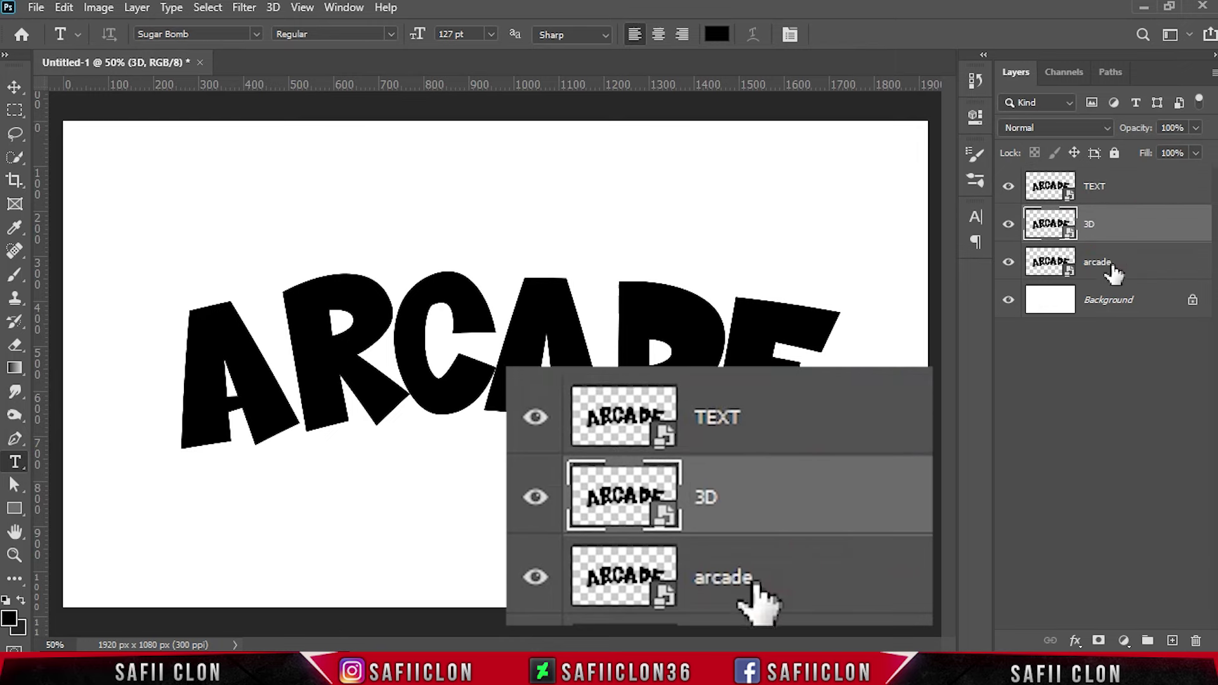
{"action": "left_click", "coordinate": [1096, 264]}
{"action": "double_click", "coordinate": [1095, 264]}
{"action": "type", "text": "SHADOW"}
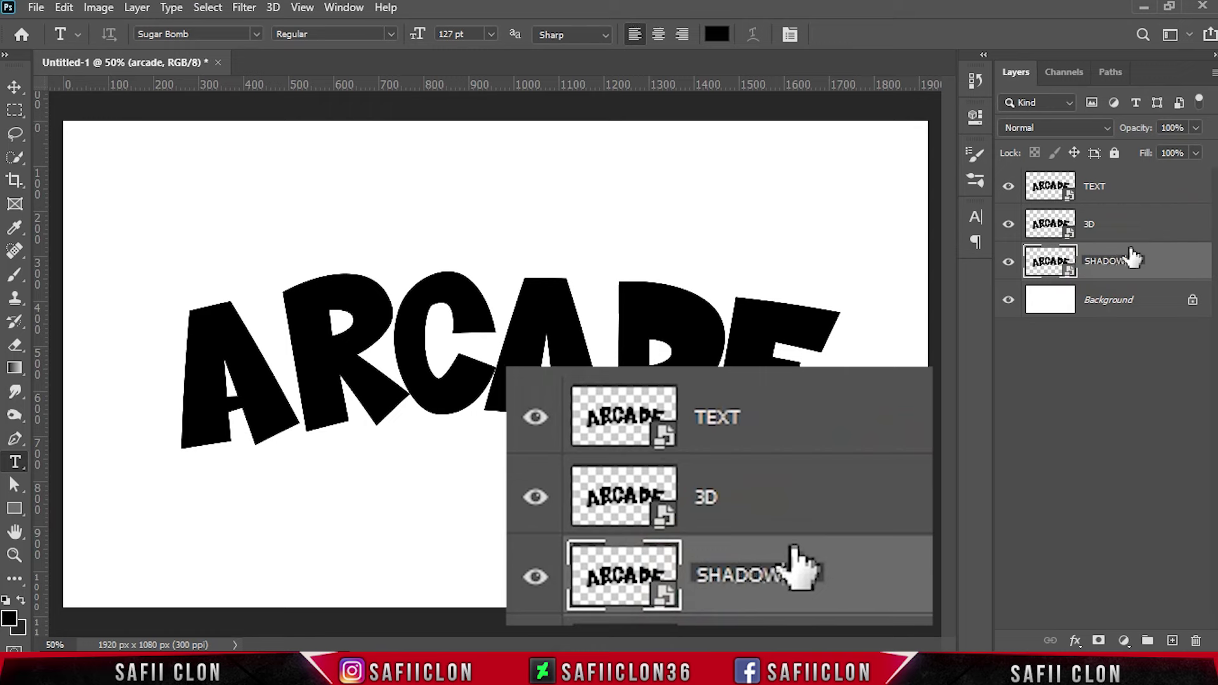
{"action": "type", "text": "S"}
{"action": "key", "text": "Return"}
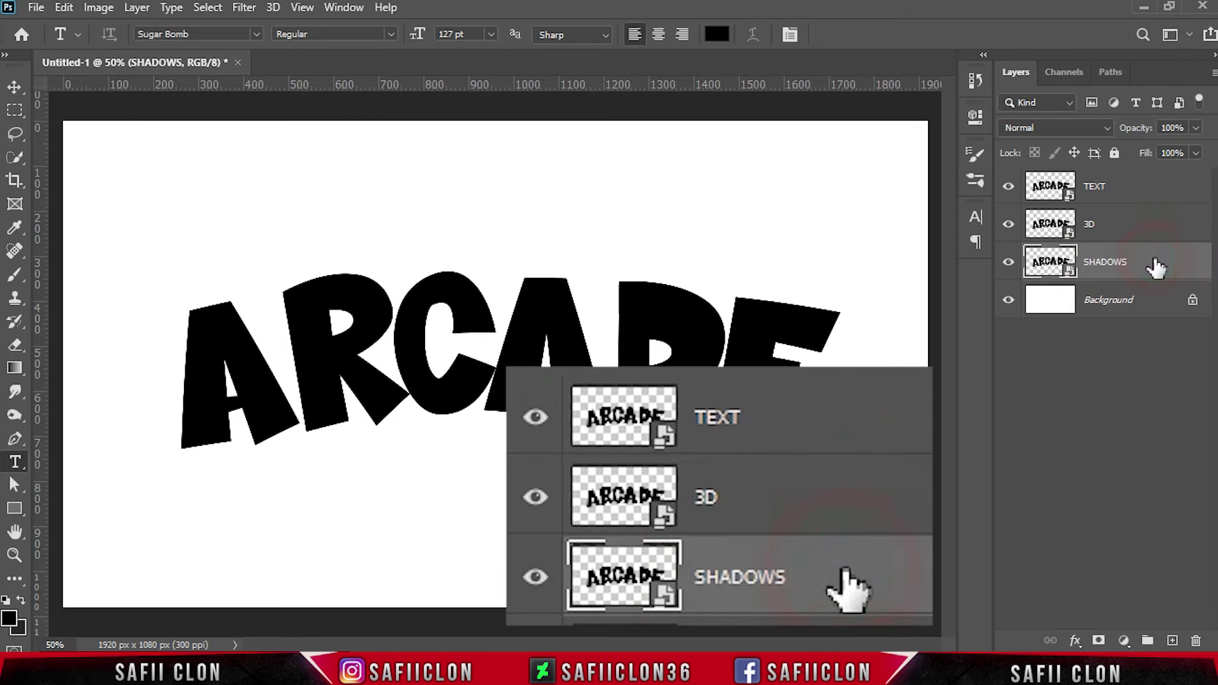
Hide the SHADOWS and 3D layers and open Blending Options for TEXT.
{"action": "left_click", "coordinate": [1008, 261]}
{"action": "left_click", "coordinate": [1009, 224]}
{"action": "left_click", "coordinate": [1130, 189]}
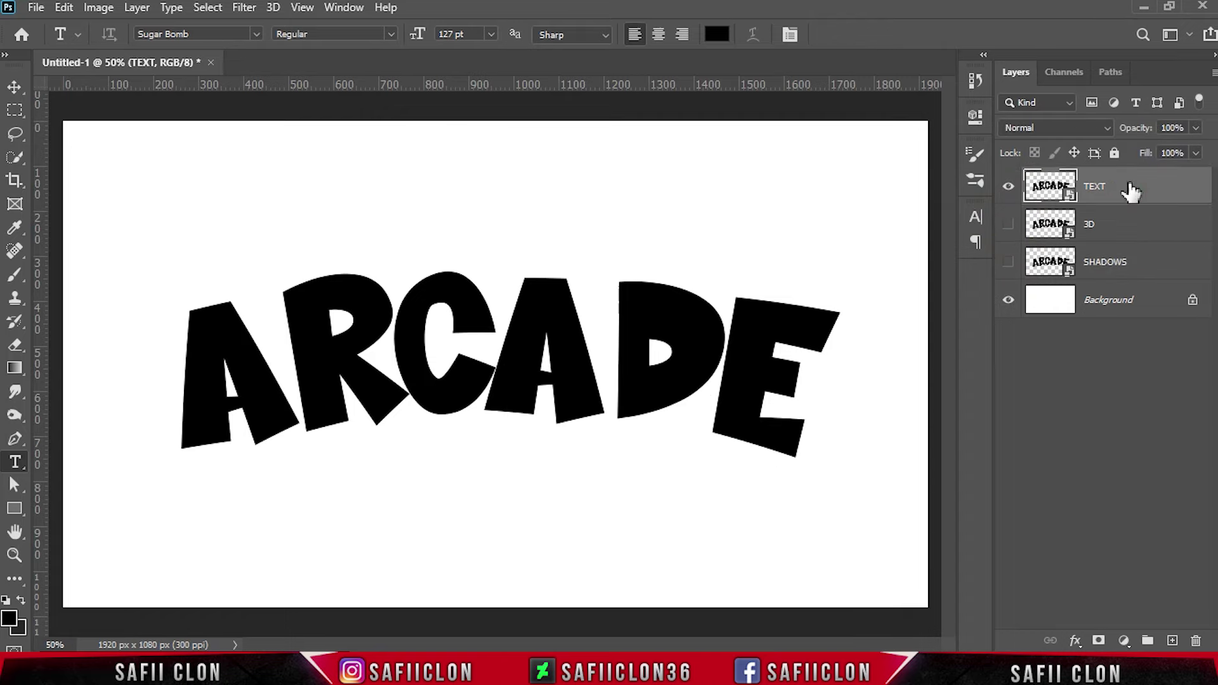
{"action": "right_click", "coordinate": [1129, 188]}
{"action": "left_click", "coordinate": [914, 22]}
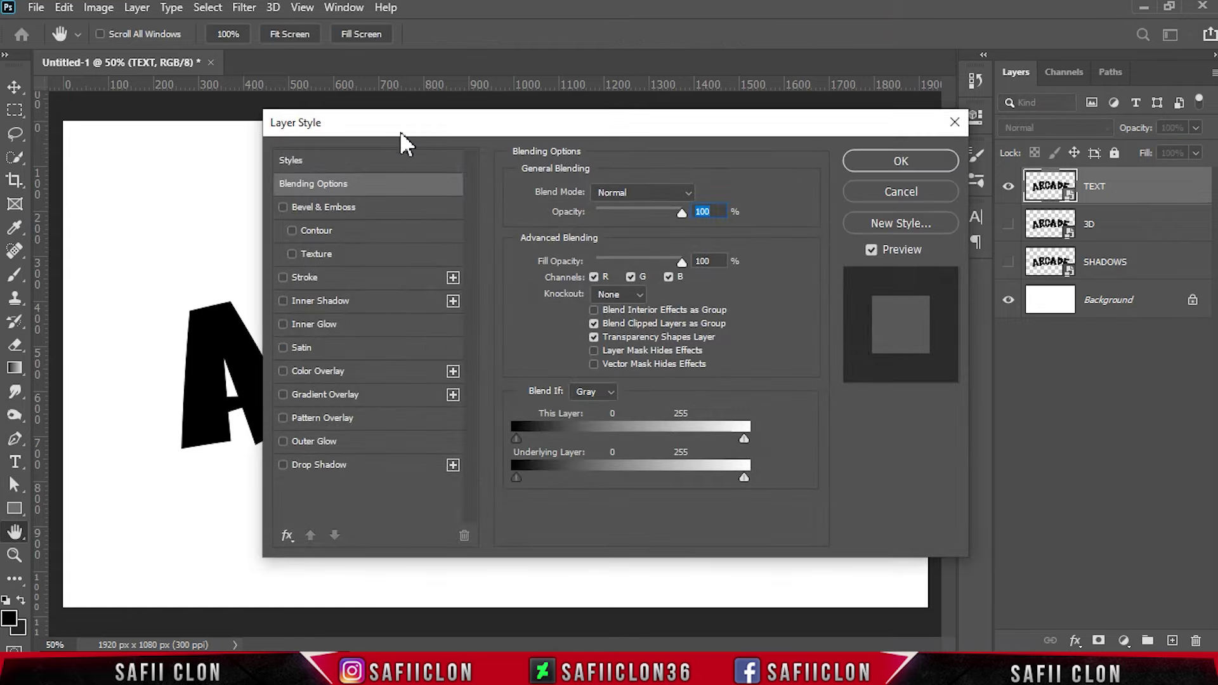
{"action": "mouse_move", "coordinate": [399, 130]}
{"action": "left_mouse_down"}
{"action": "mouse_move", "coordinate": [759, 179]}
{"action": "mouse_move", "coordinate": [832, 142]}
{"action": "left_mouse_up"}
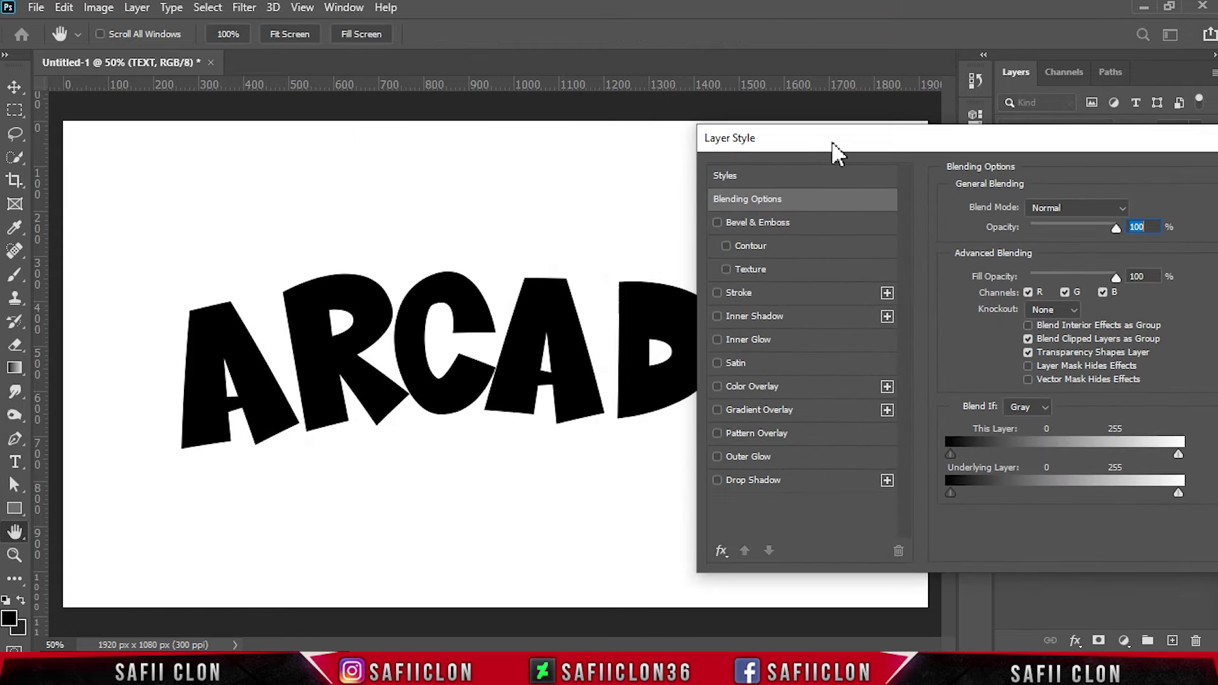
Add a Normal Gradient Overlay to TEXT with a teal #03a8c6 left stop.
{"action": "left_click", "coordinate": [772, 410]}
{"action": "left_click", "coordinate": [1061, 213]}
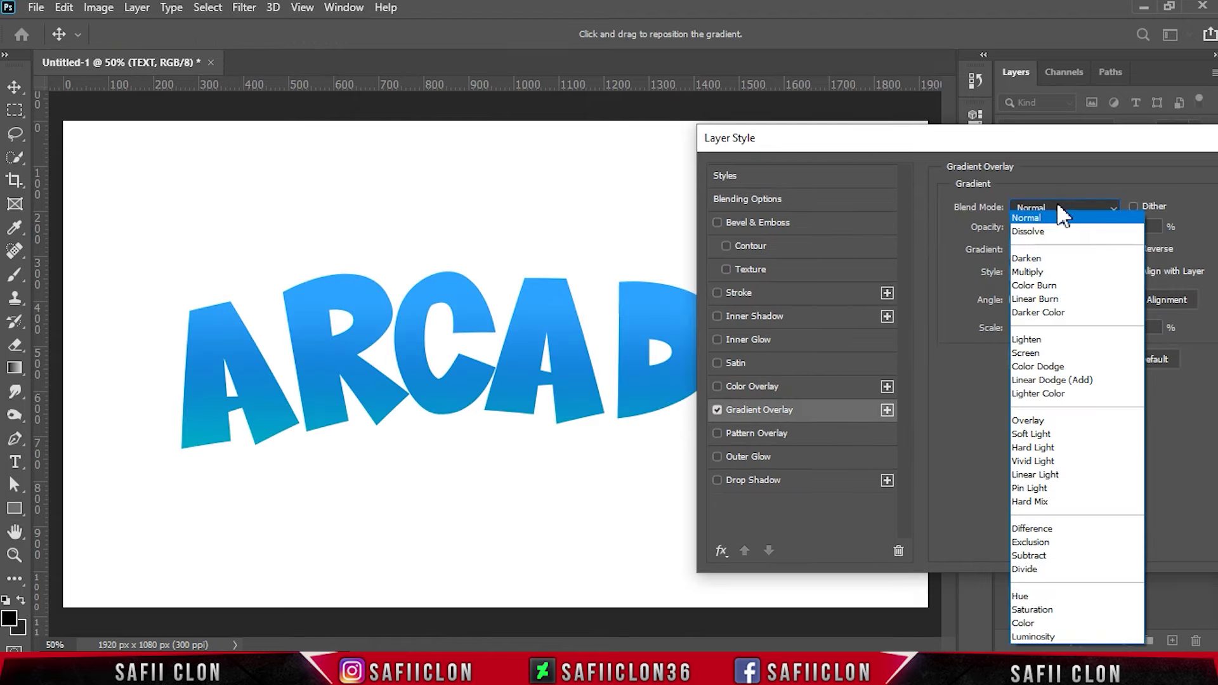
{"action": "left_click", "coordinate": [1050, 219]}
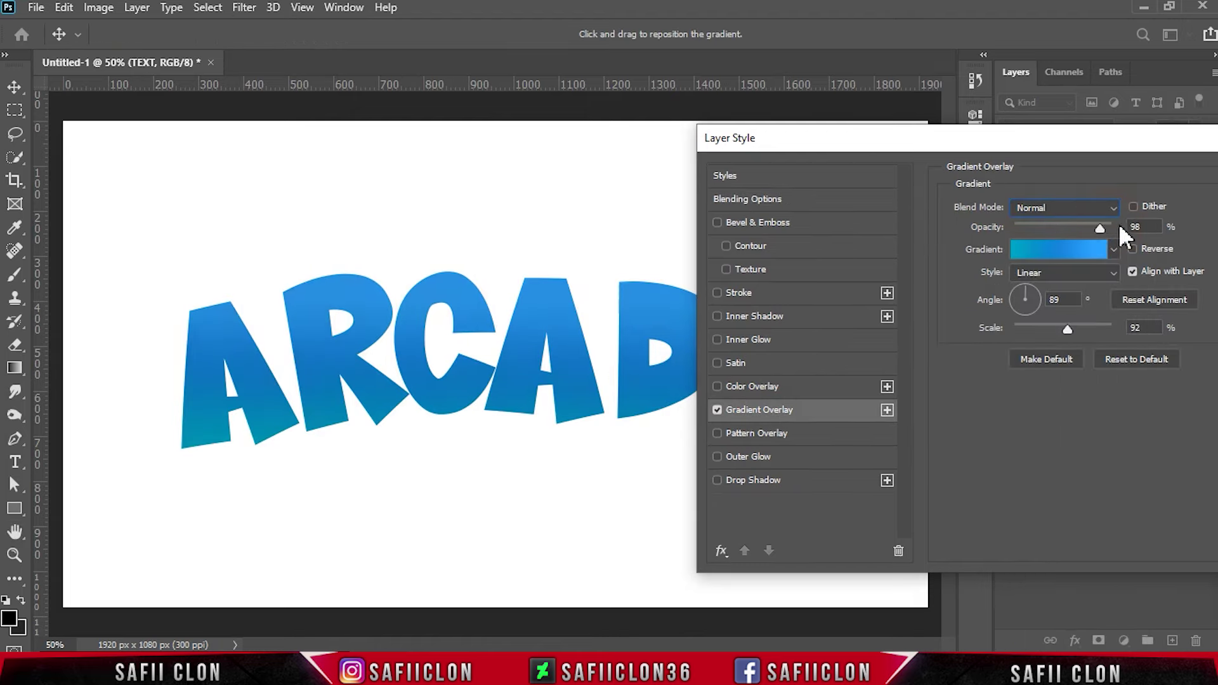
{"action": "left_click", "coordinate": [1067, 248]}
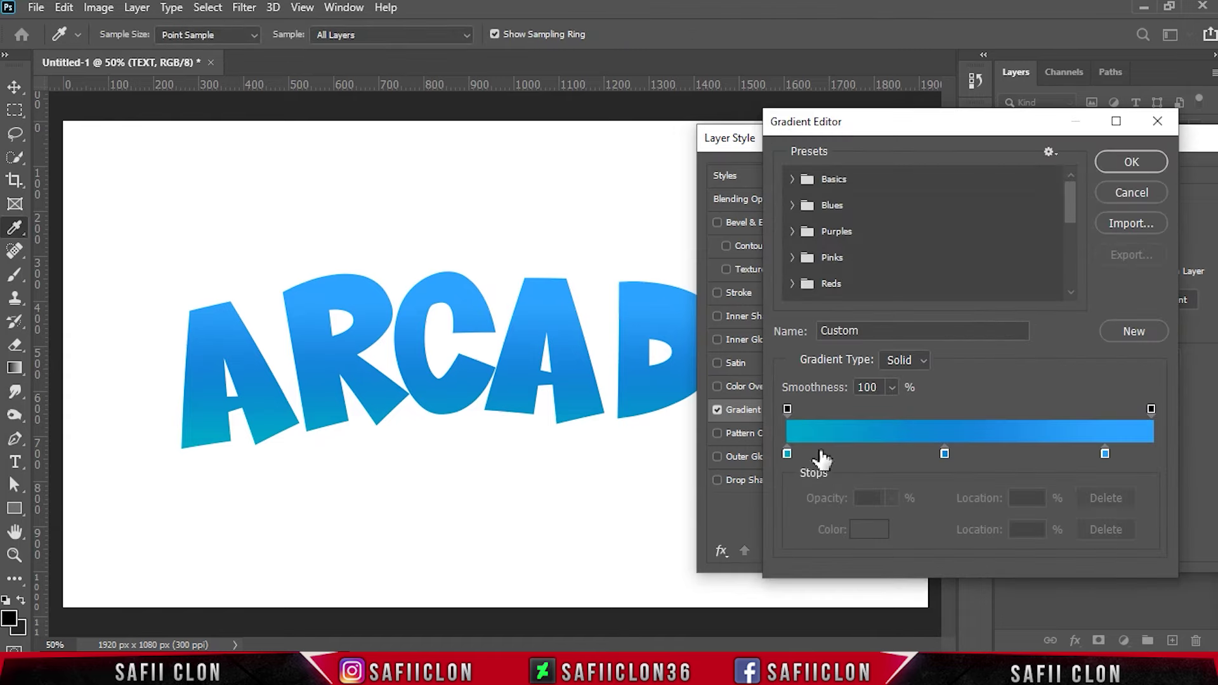
{"action": "left_click", "coordinate": [786, 453]}
{"action": "left_click", "coordinate": [878, 534]}
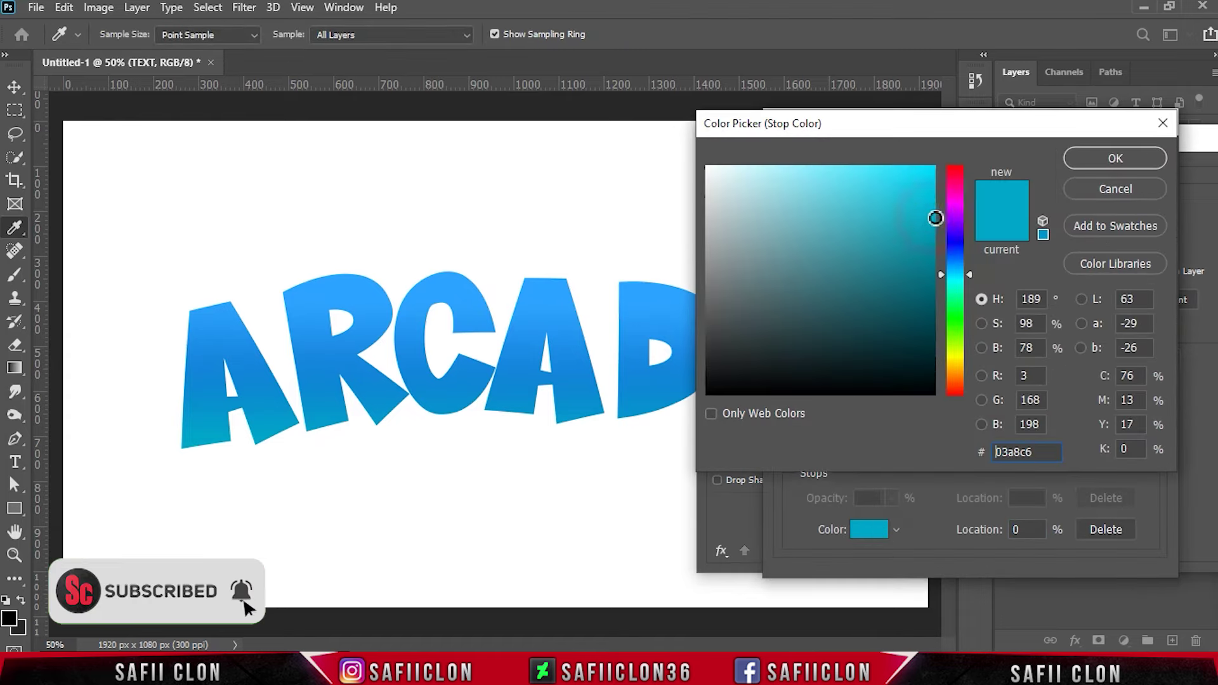
{"action": "left_click", "coordinate": [1112, 164]}
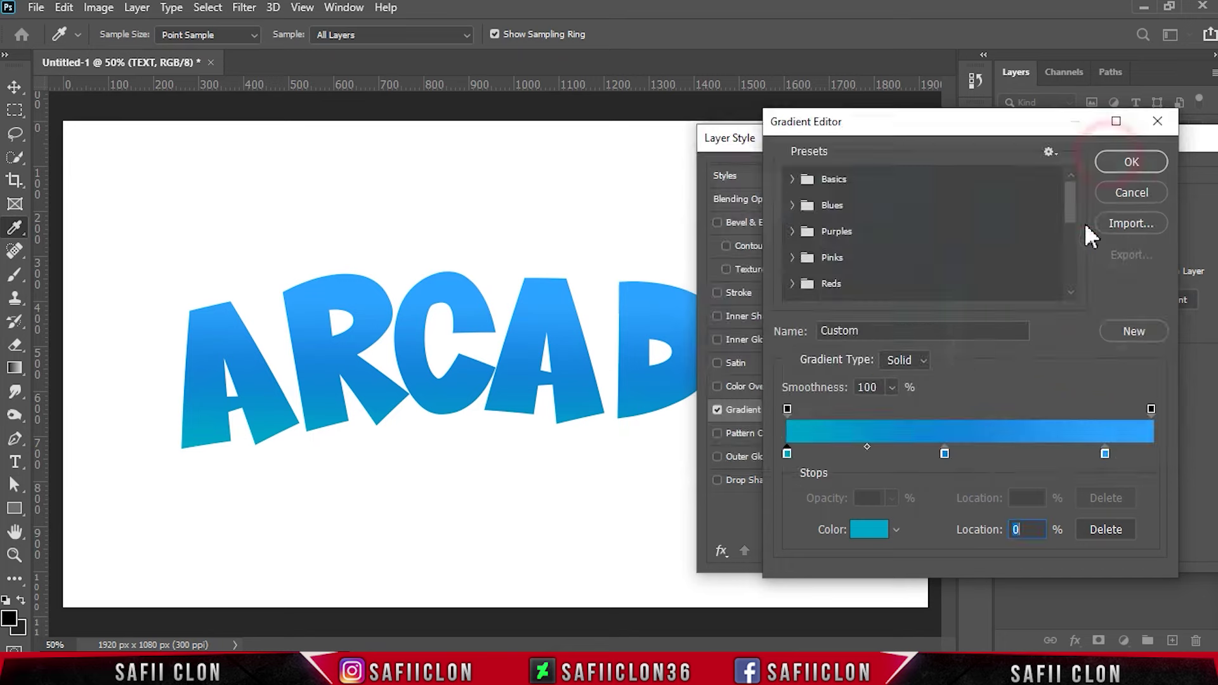
Add gradient stops #1186d8 at 43% and #2da4ff at 87%, Linear at 88°.
{"action": "left_click", "coordinate": [944, 453]}
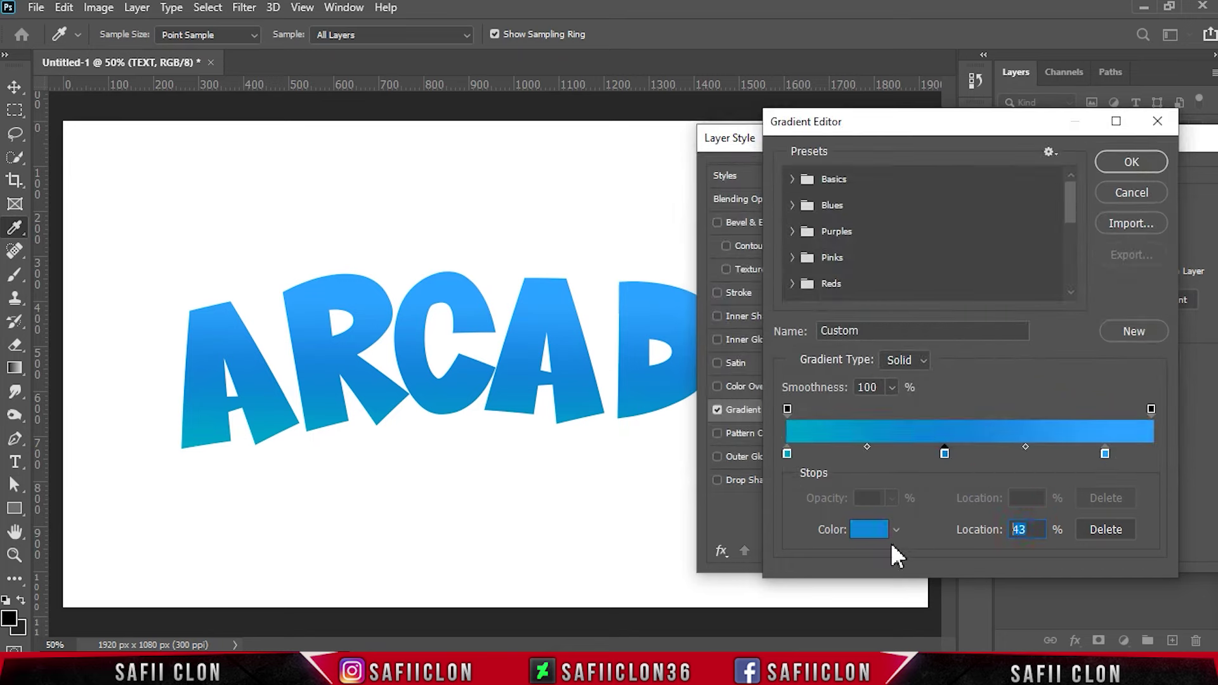
{"action": "left_click", "coordinate": [865, 530]}
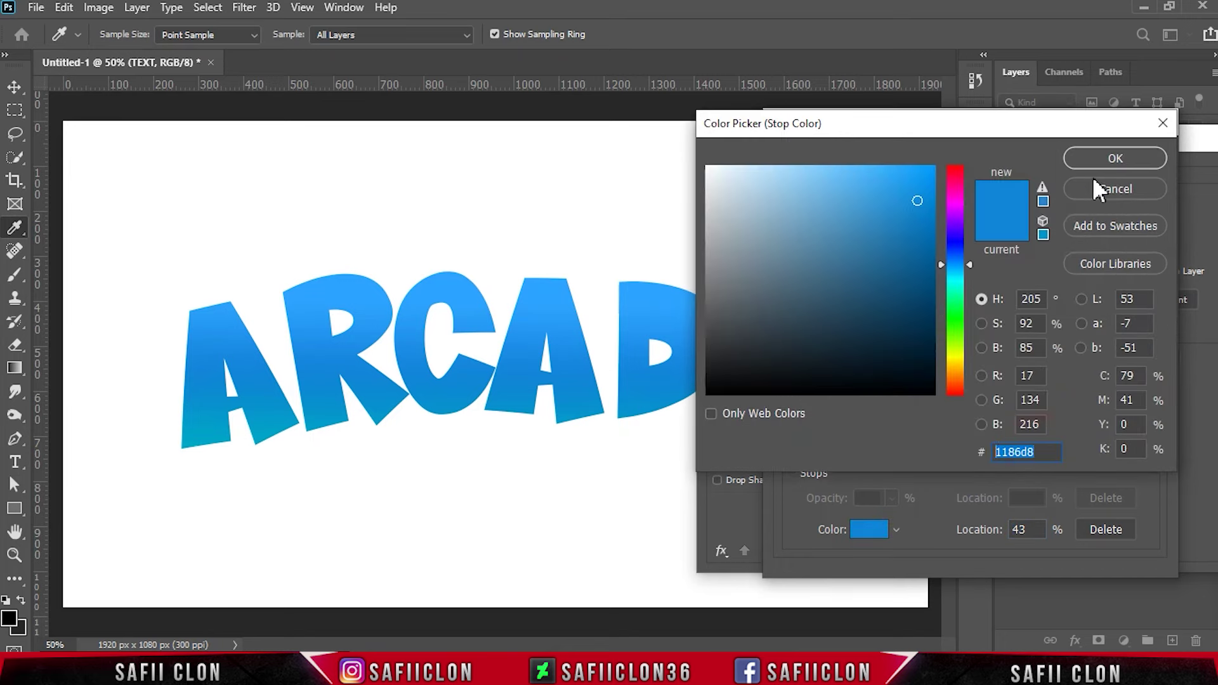
{"action": "left_click", "coordinate": [1110, 160]}
{"action": "left_click", "coordinate": [1105, 453]}
{"action": "left_click", "coordinate": [868, 531]}
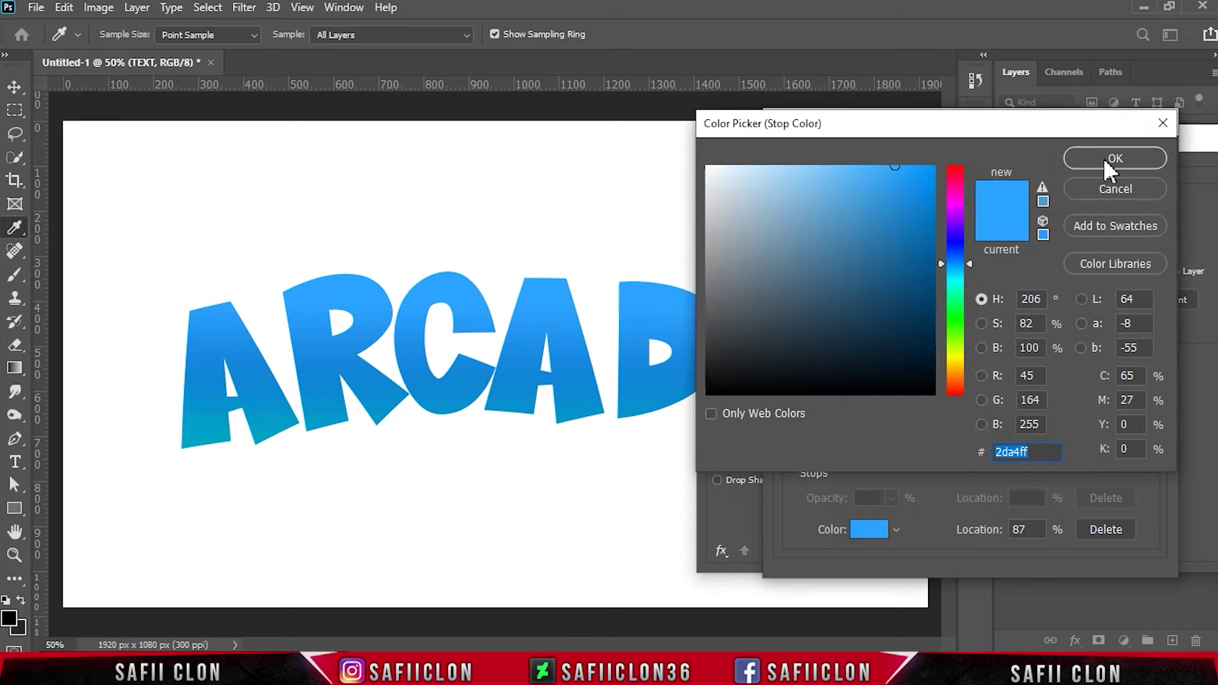
{"action": "left_click", "coordinate": [1104, 161]}
{"action": "left_click", "coordinate": [1132, 159]}
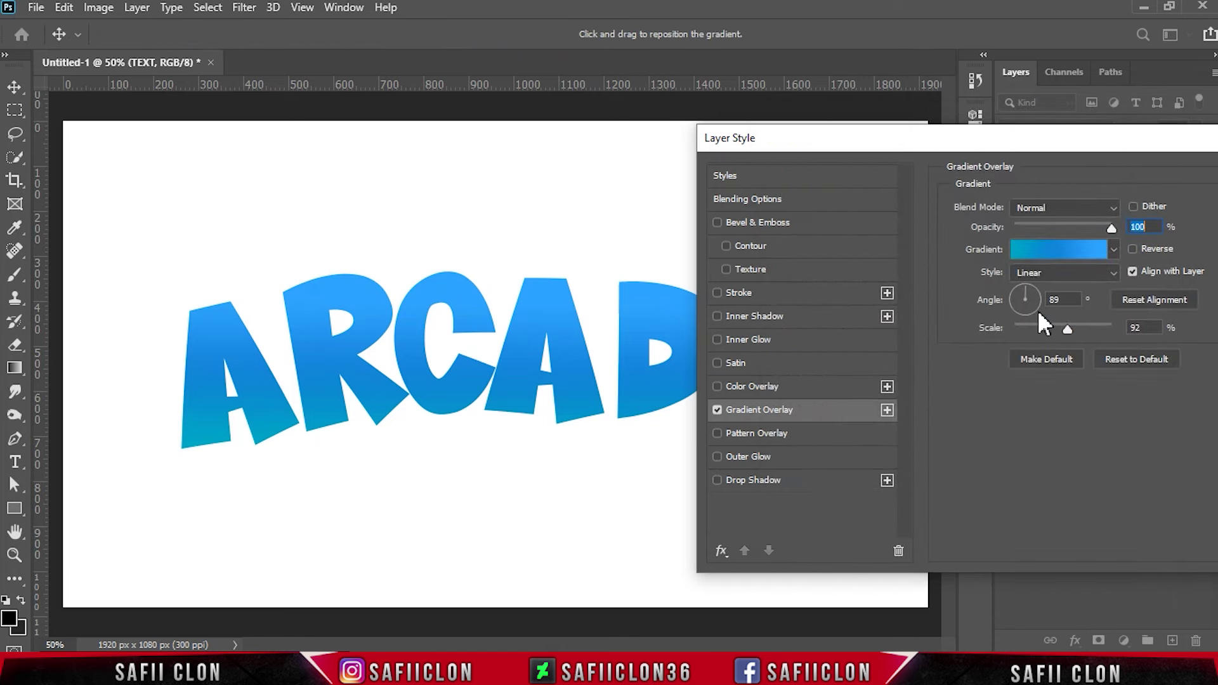
{"action": "left_click", "coordinate": [1047, 272]}
{"action": "key", "text": "Escape"}
{"action": "type", "text": "88"}
{"action": "left_click_drag", "start_coordinate": [1067, 327], "coordinate": [1071, 328]}
Add a Screen Inner Shadow in light blue #00b6fa with adjusted distance and size.
{"action": "left_click", "coordinate": [781, 317]}
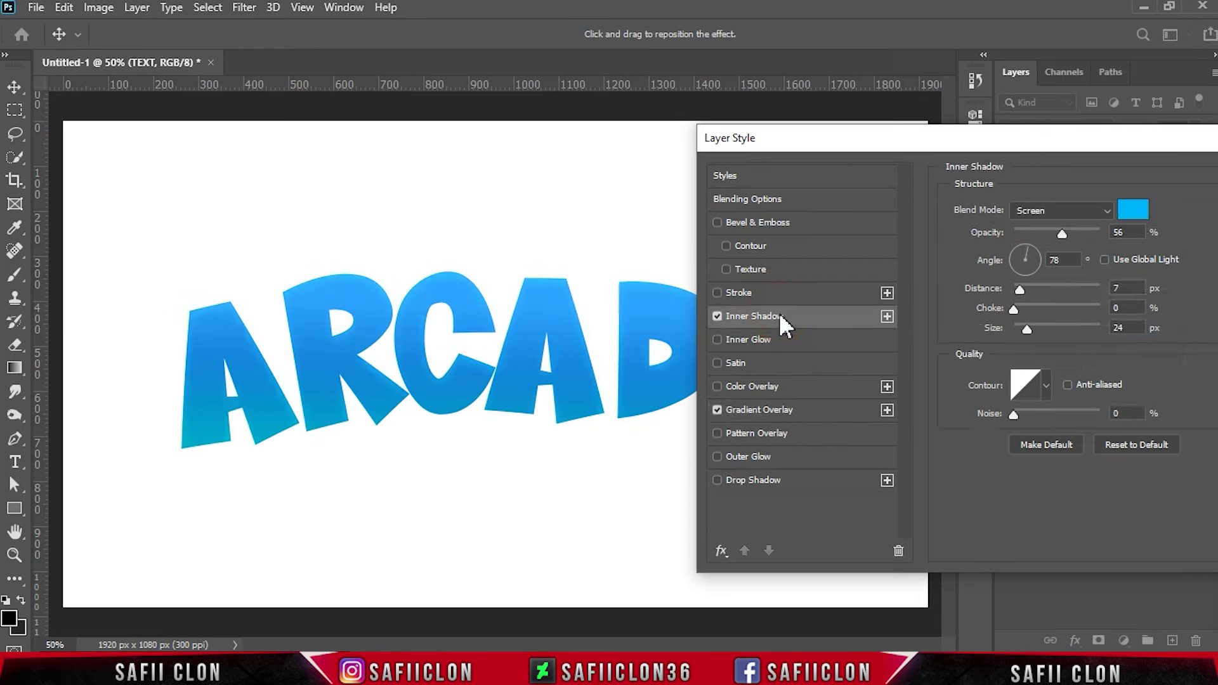
{"action": "left_click", "coordinate": [1083, 210]}
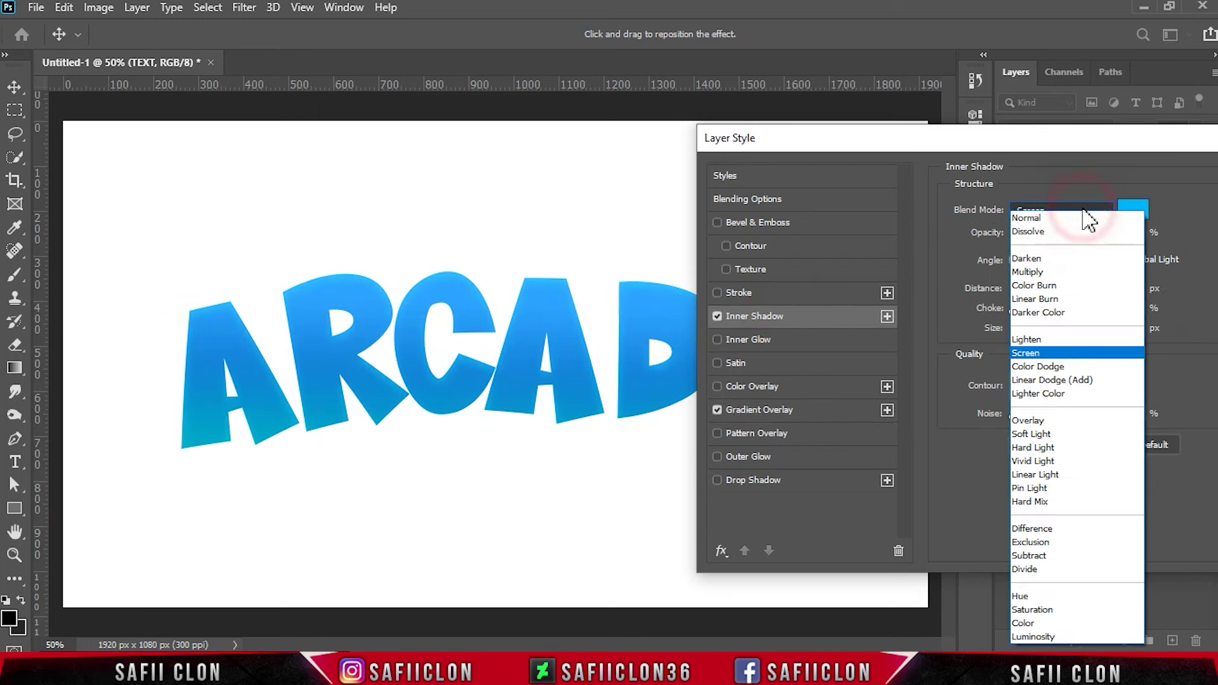
{"action": "left_click", "coordinate": [1034, 349]}
{"action": "left_click", "coordinate": [1133, 211]}
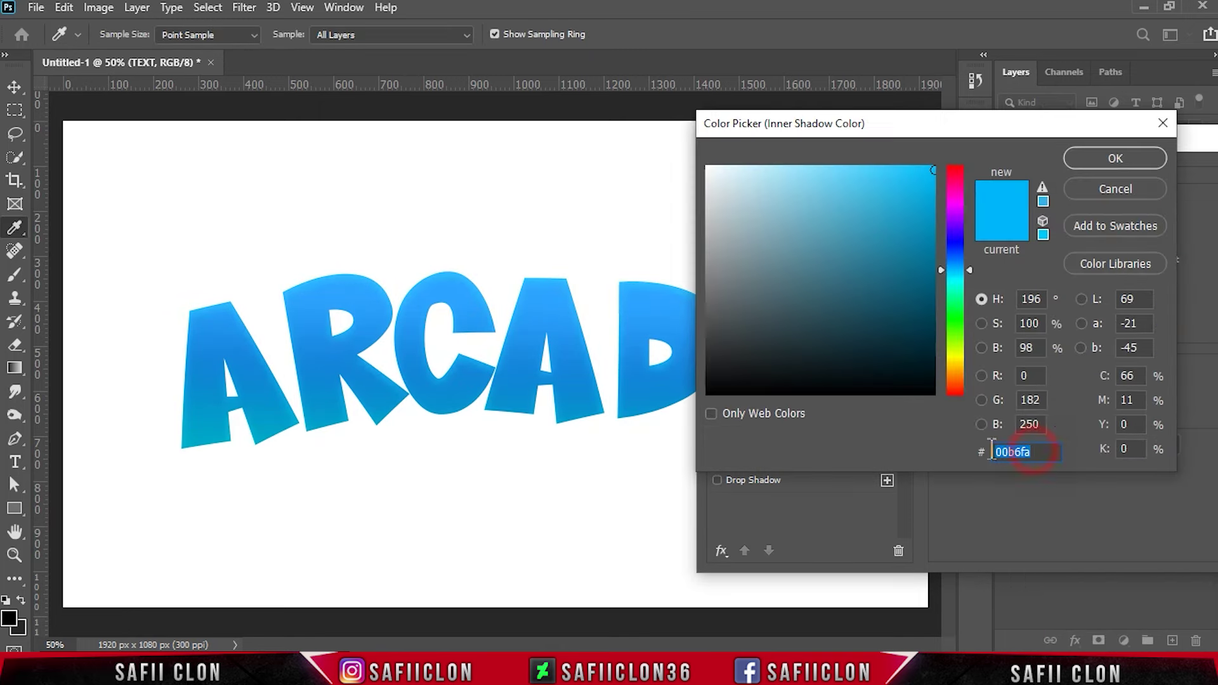
{"action": "left_click", "coordinate": [1110, 158]}
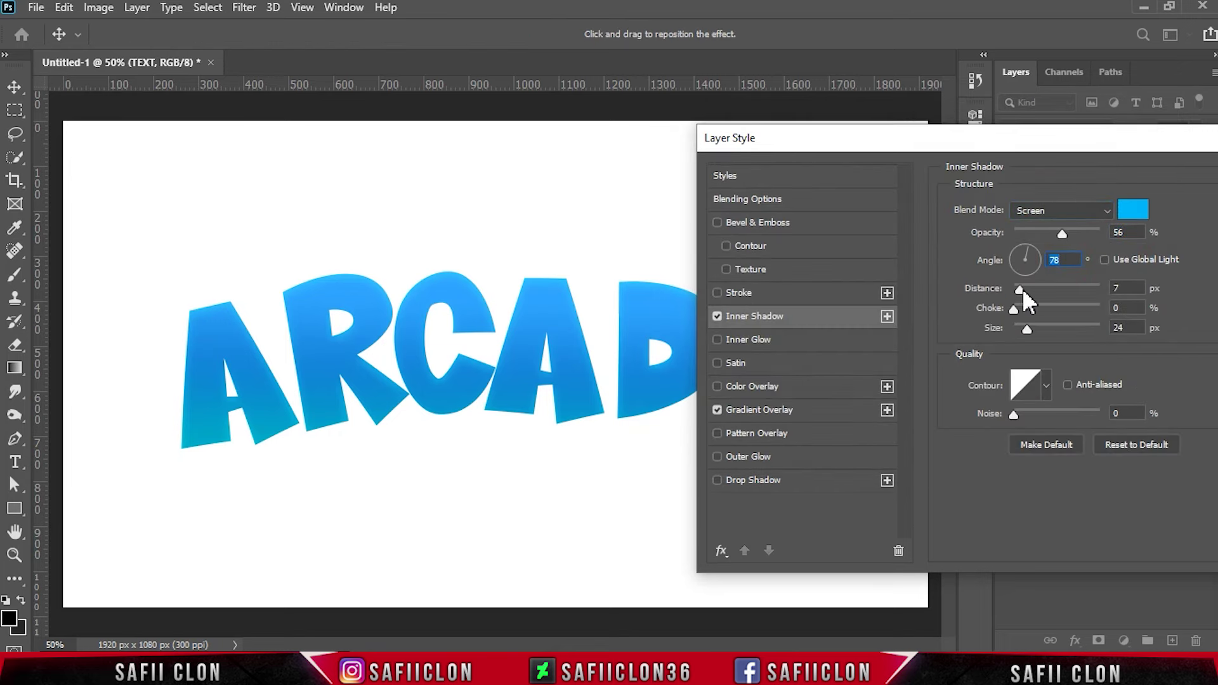
{"action": "left_click_drag", "start_coordinate": [1019, 288], "coordinate": [1019, 287]}
{"action": "left_click_drag", "start_coordinate": [1032, 329], "coordinate": [1028, 324]}
{"action": "left_click", "coordinate": [747, 338]}
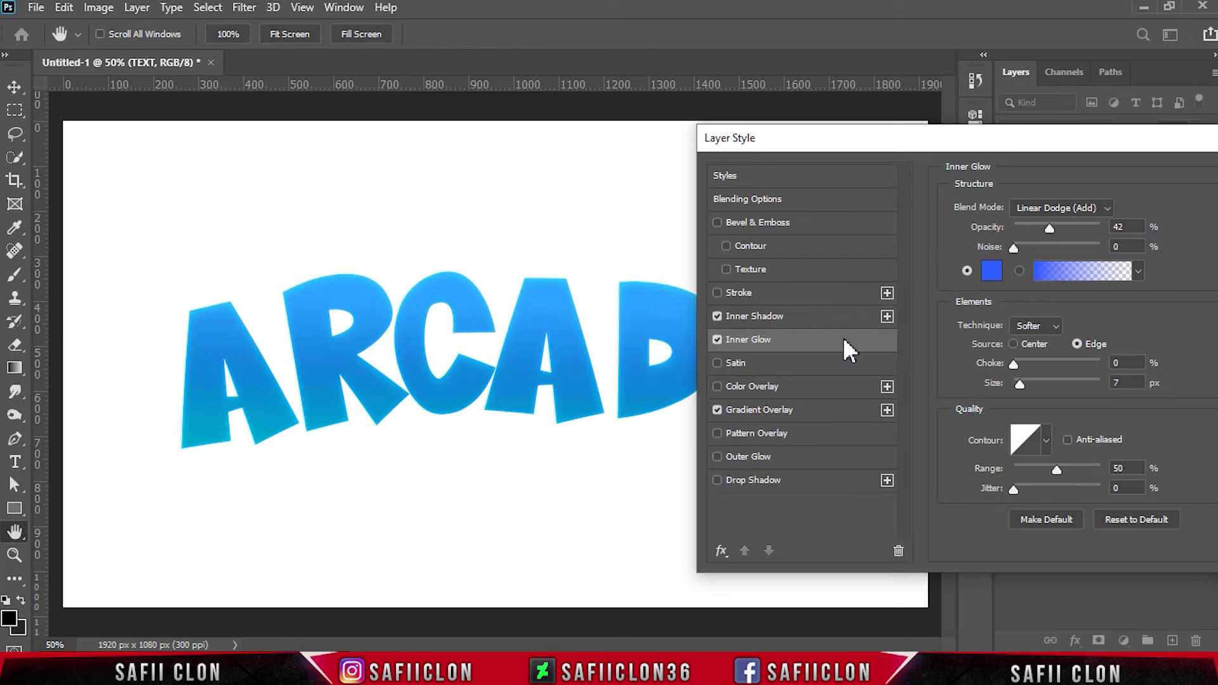
Set the Inner Glow to Linear Dodge (Add), colour #2f5bff, 41% opacity, 7 px size.
{"action": "left_click", "coordinate": [1064, 207]}
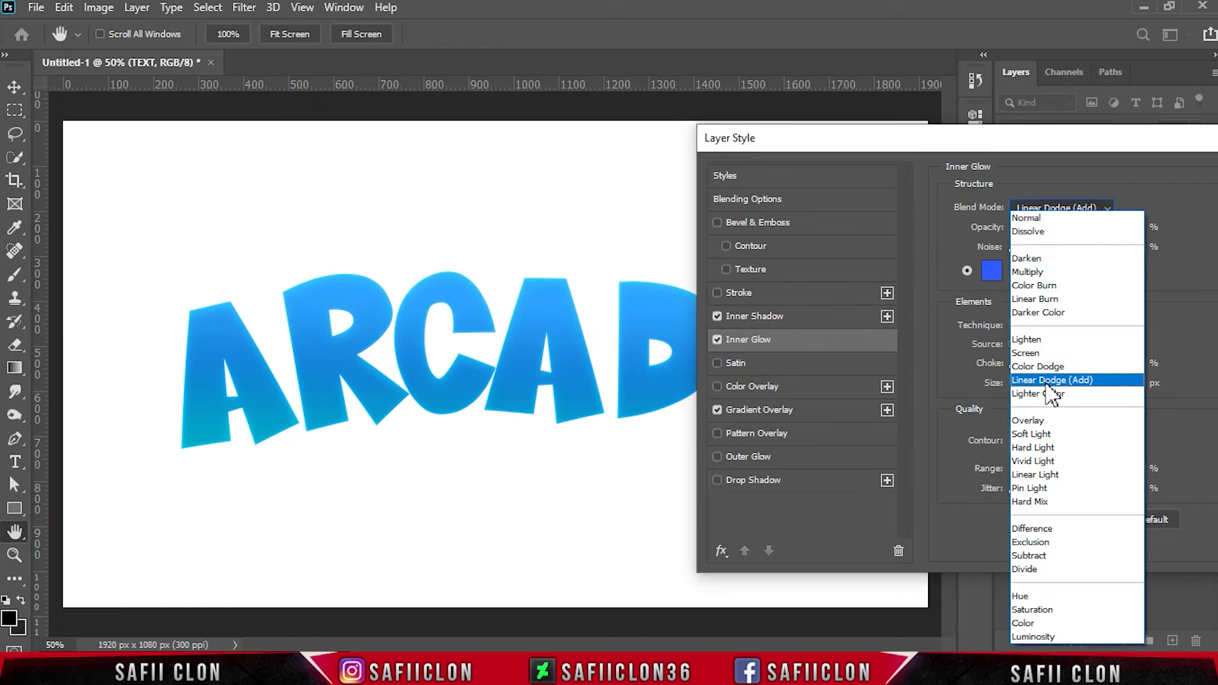
{"action": "left_click", "coordinate": [1056, 307]}
{"action": "mouse_move", "coordinate": [1048, 234]}
{"action": "left_mouse_down"}
{"action": "mouse_move", "coordinate": [1066, 233]}
{"action": "mouse_move", "coordinate": [1050, 228]}
{"action": "left_mouse_up"}
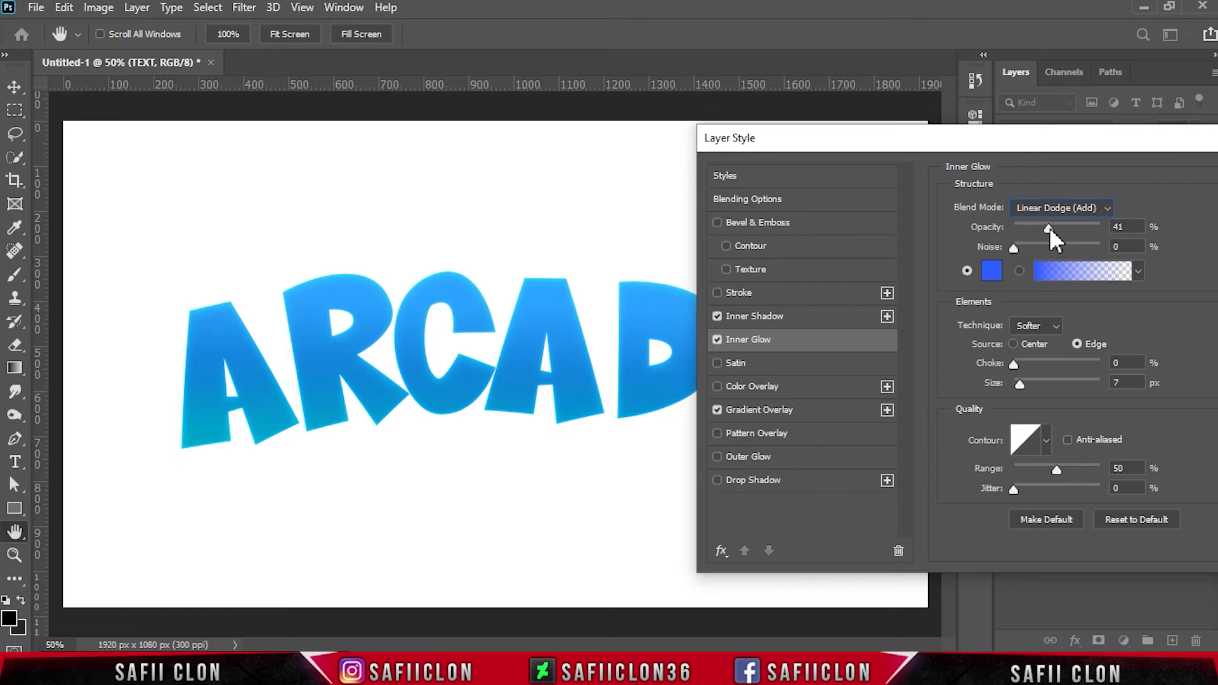
{"action": "left_click", "coordinate": [993, 273]}
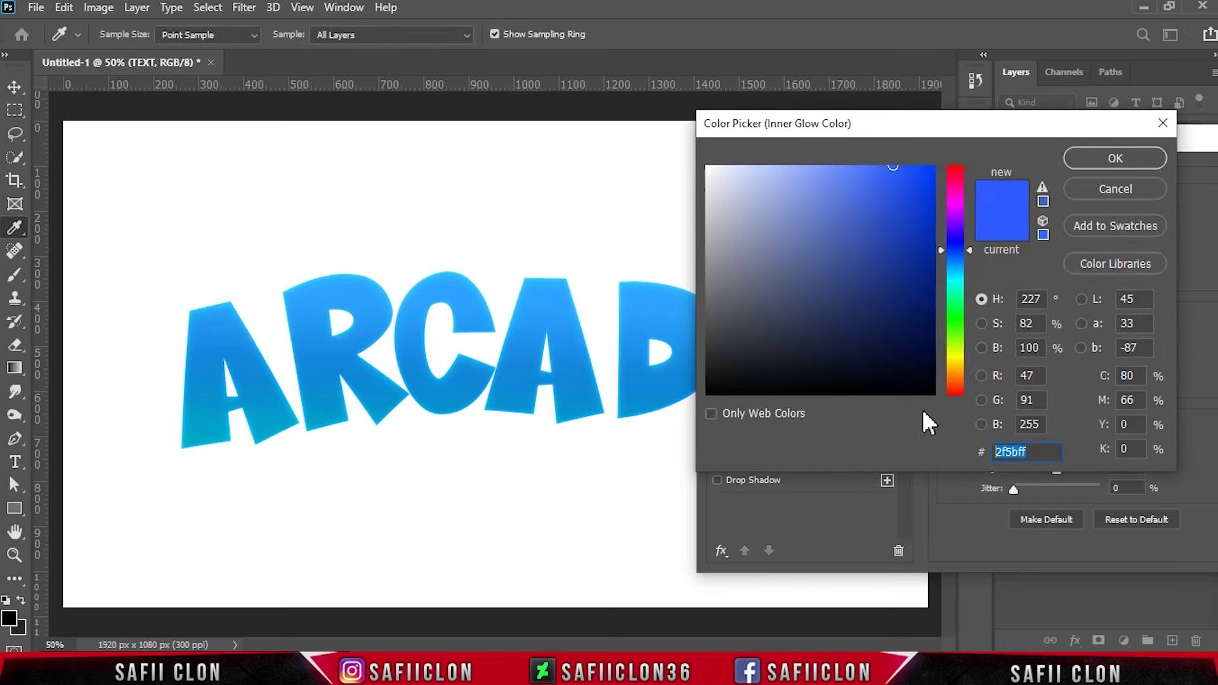
{"action": "left_click", "coordinate": [1086, 158]}
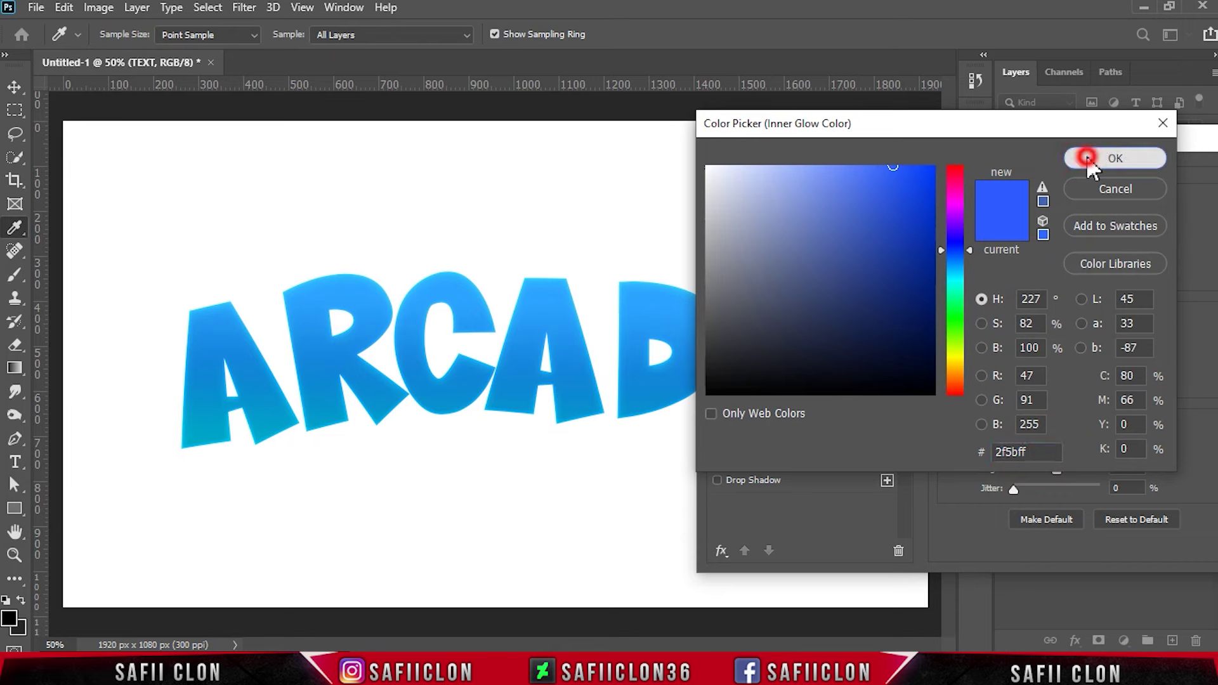
{"action": "left_click_drag", "start_coordinate": [1020, 384], "coordinate": [1022, 376]}
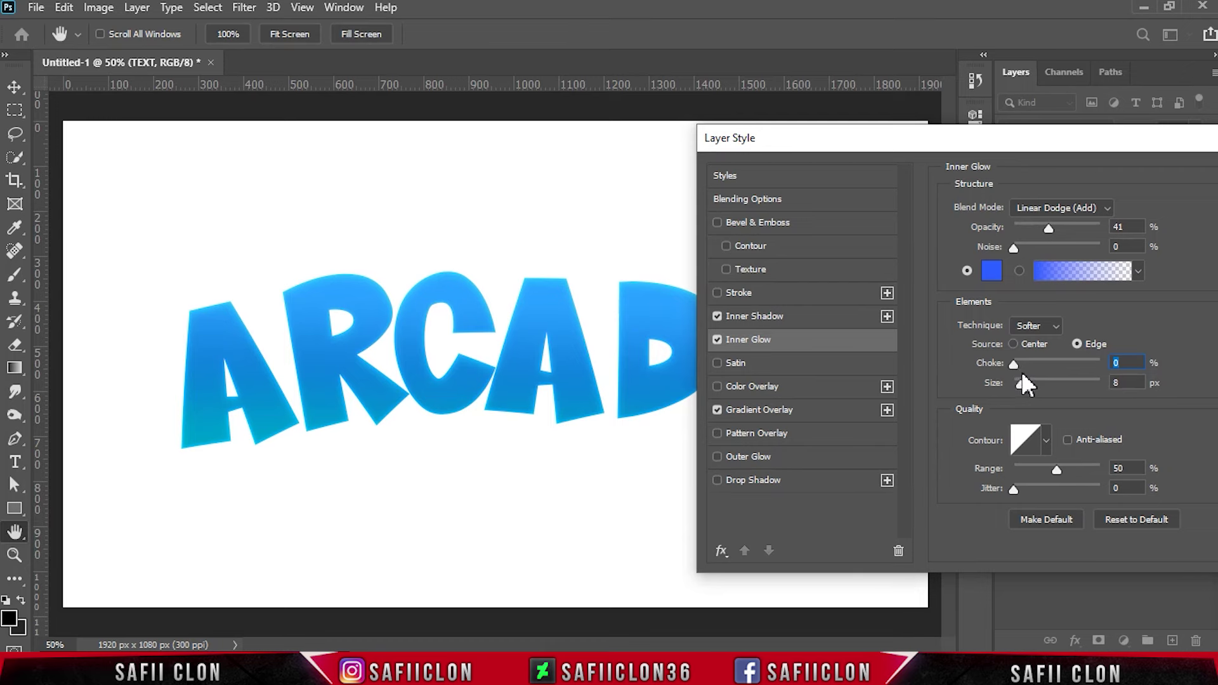
{"action": "key", "text": "Tab"}
{"action": "left_click_drag", "start_coordinate": [1071, 148], "coordinate": [545, 130]}
Apply the styles, group the TEXT layer as TEXT, show 3D and hide the group.
{"action": "left_click", "coordinate": [806, 166]}
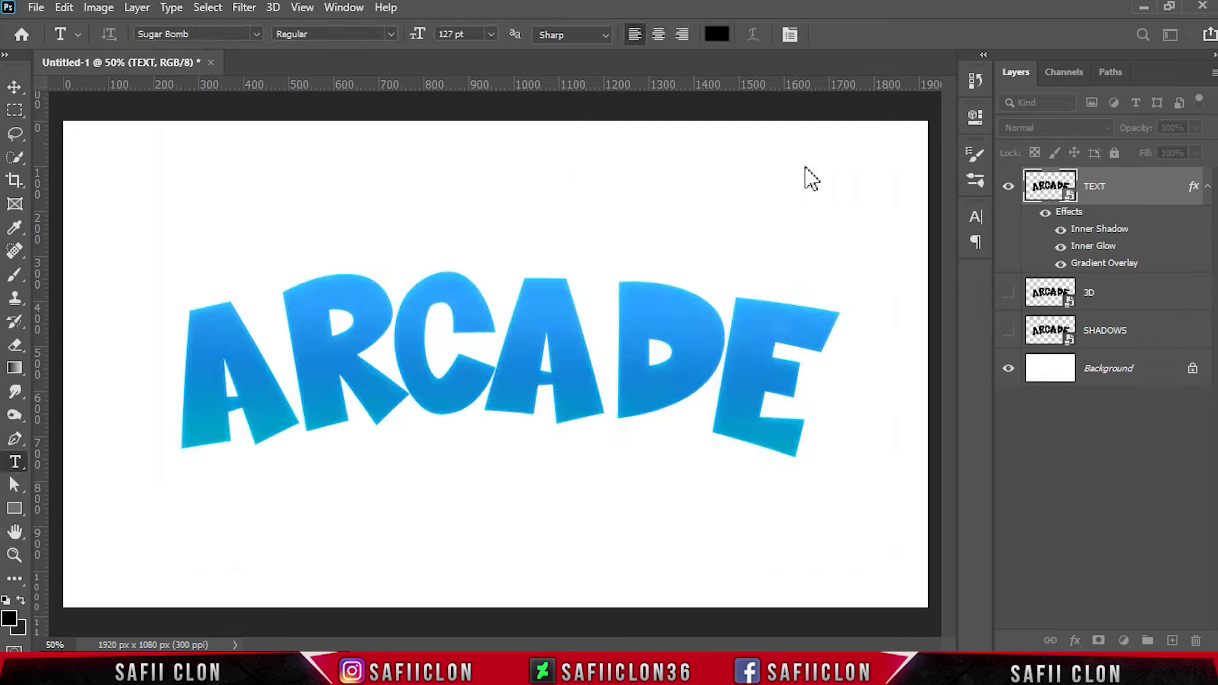
{"action": "right_click", "coordinate": [1128, 189]}
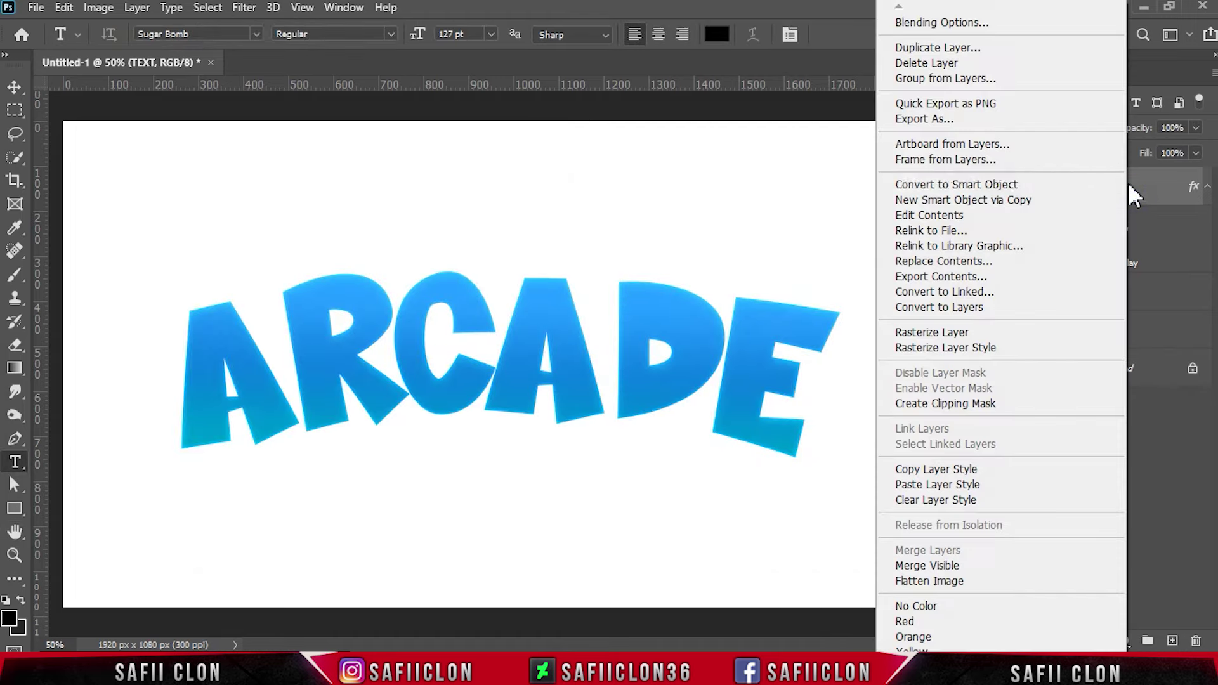
{"action": "left_click", "coordinate": [928, 78]}
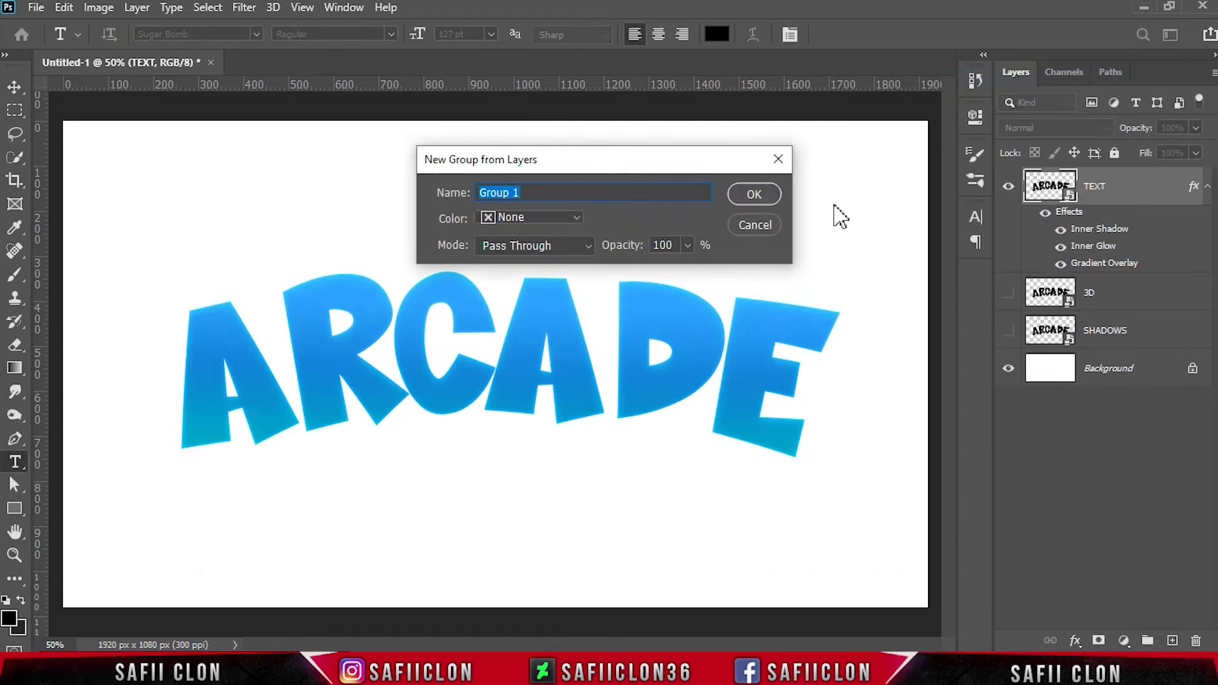
{"action": "type", "text": "TEXT"}
{"action": "left_click", "coordinate": [754, 194]}
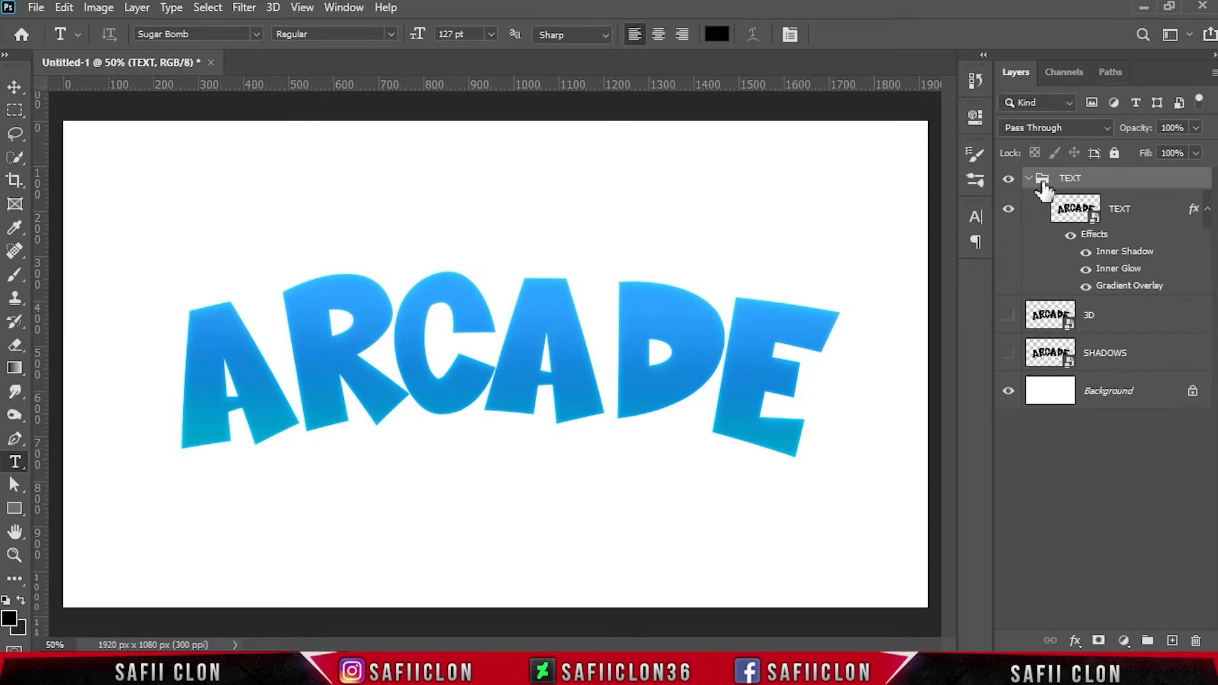
{"action": "left_click", "coordinate": [1029, 179]}
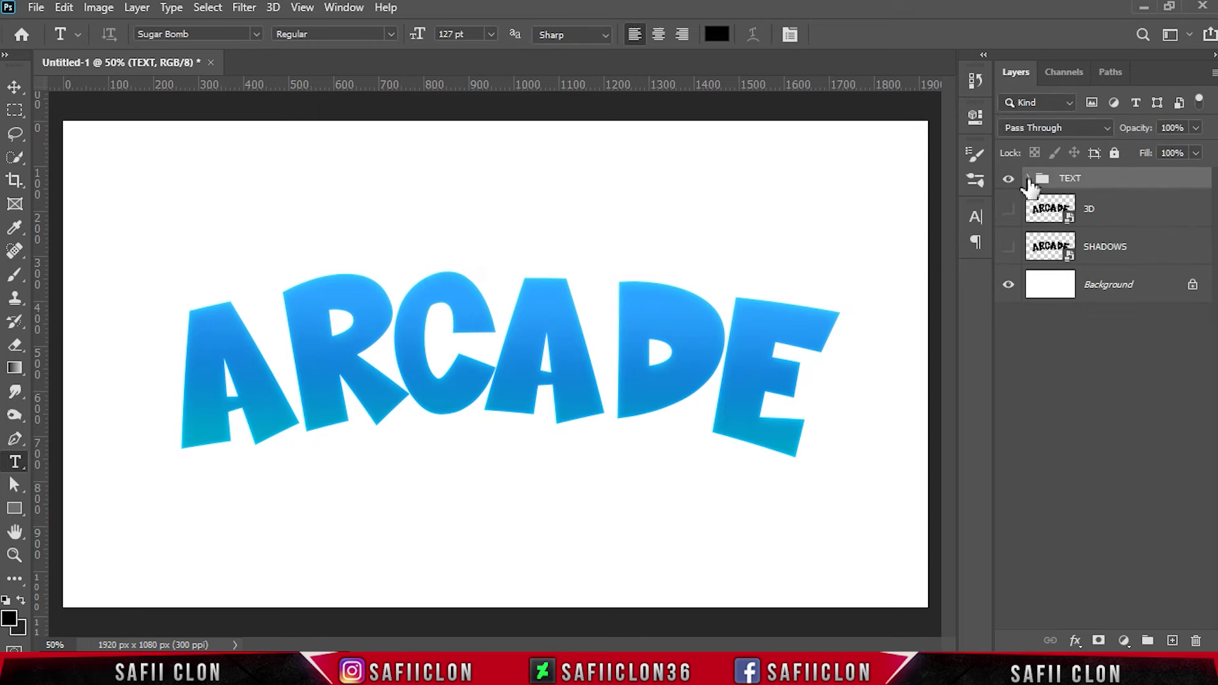
{"action": "left_click", "coordinate": [1127, 223]}
{"action": "left_click", "coordinate": [1009, 209]}
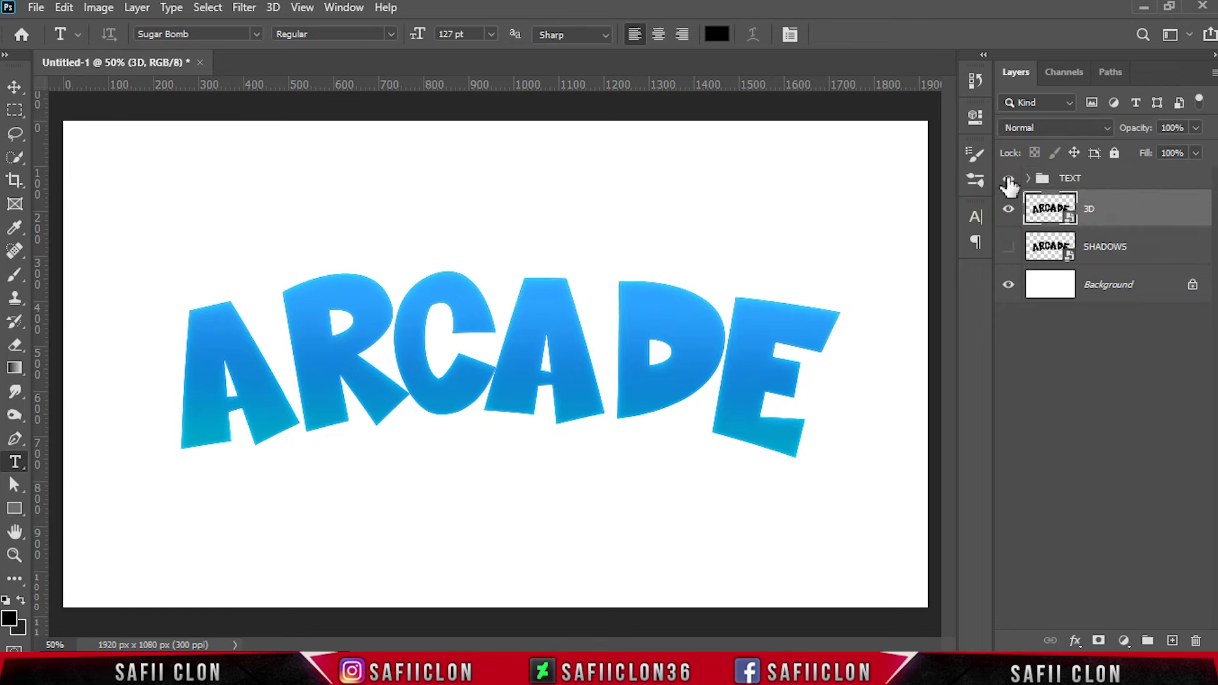
{"action": "left_click", "coordinate": [1008, 179]}
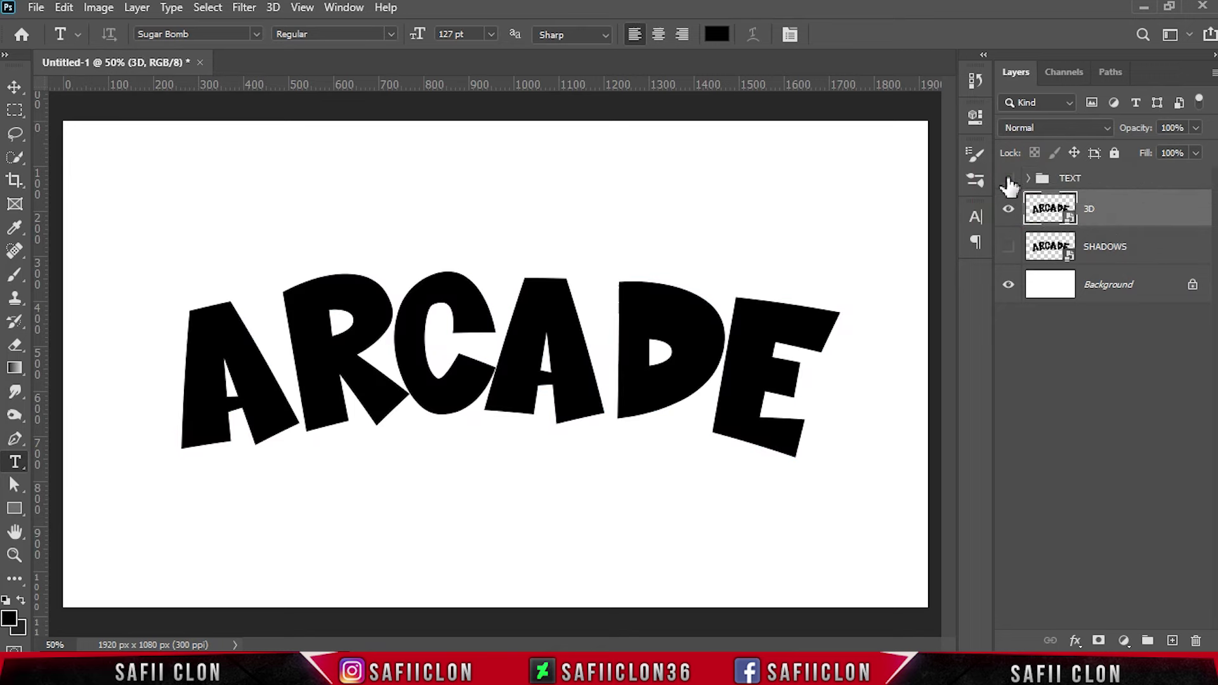
Duplicate the 3D layer, rasterize 3D copy, and hide the original 3D layer.
{"action": "right_click", "coordinate": [1117, 209]}
{"action": "left_click", "coordinate": [917, 56]}
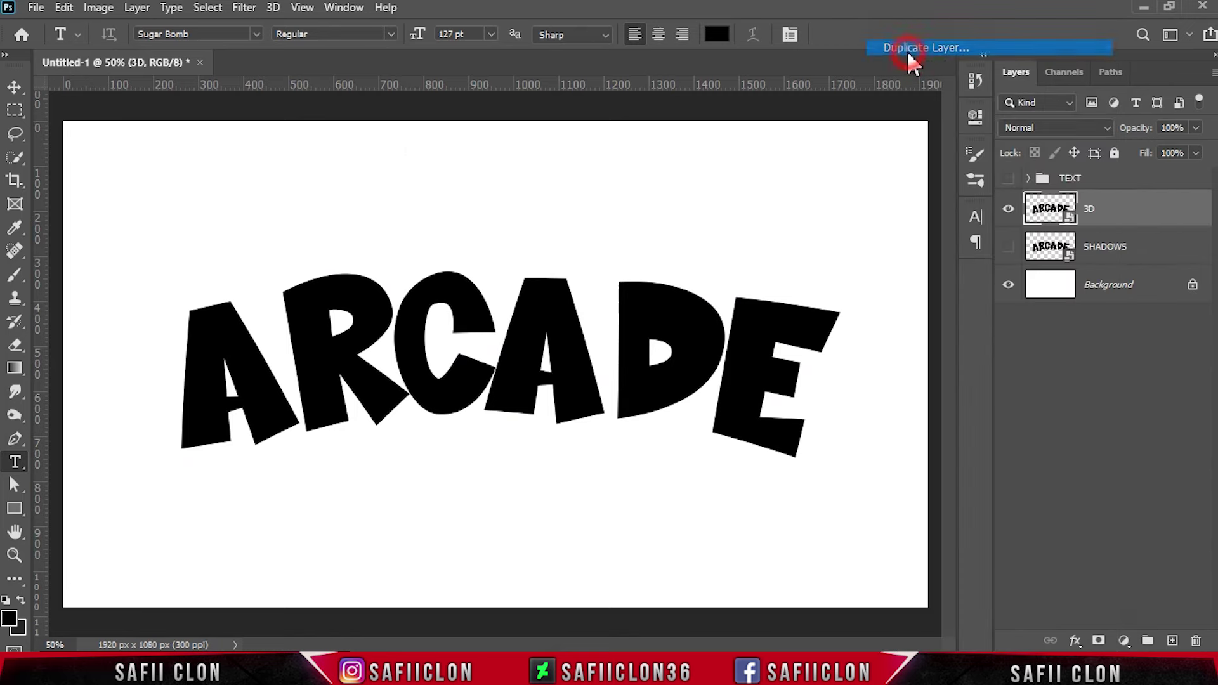
{"action": "left_click", "coordinate": [761, 169]}
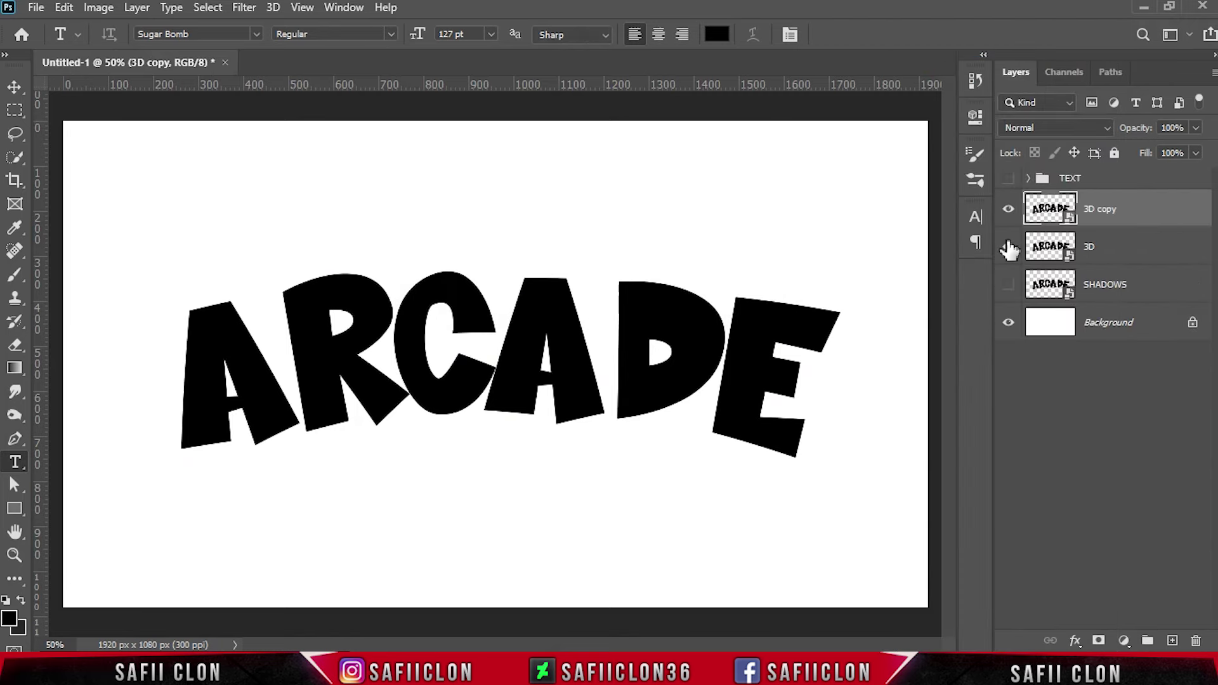
{"action": "right_click", "coordinate": [1128, 210]}
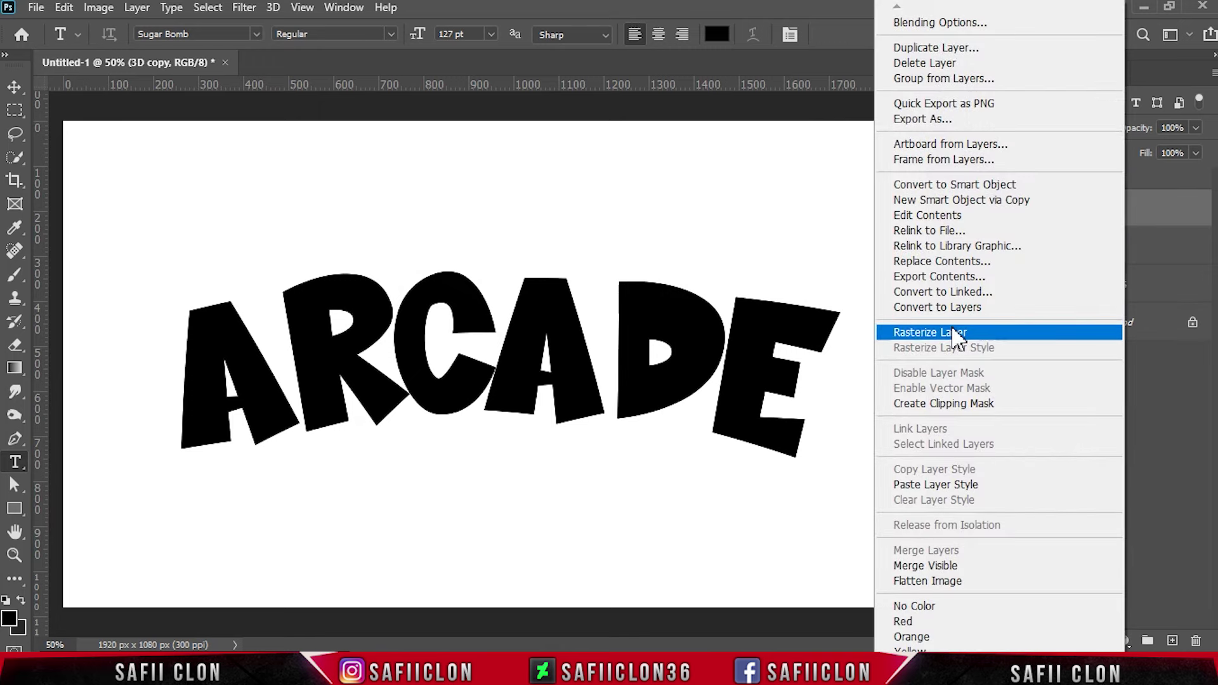
{"action": "left_click", "coordinate": [951, 332]}
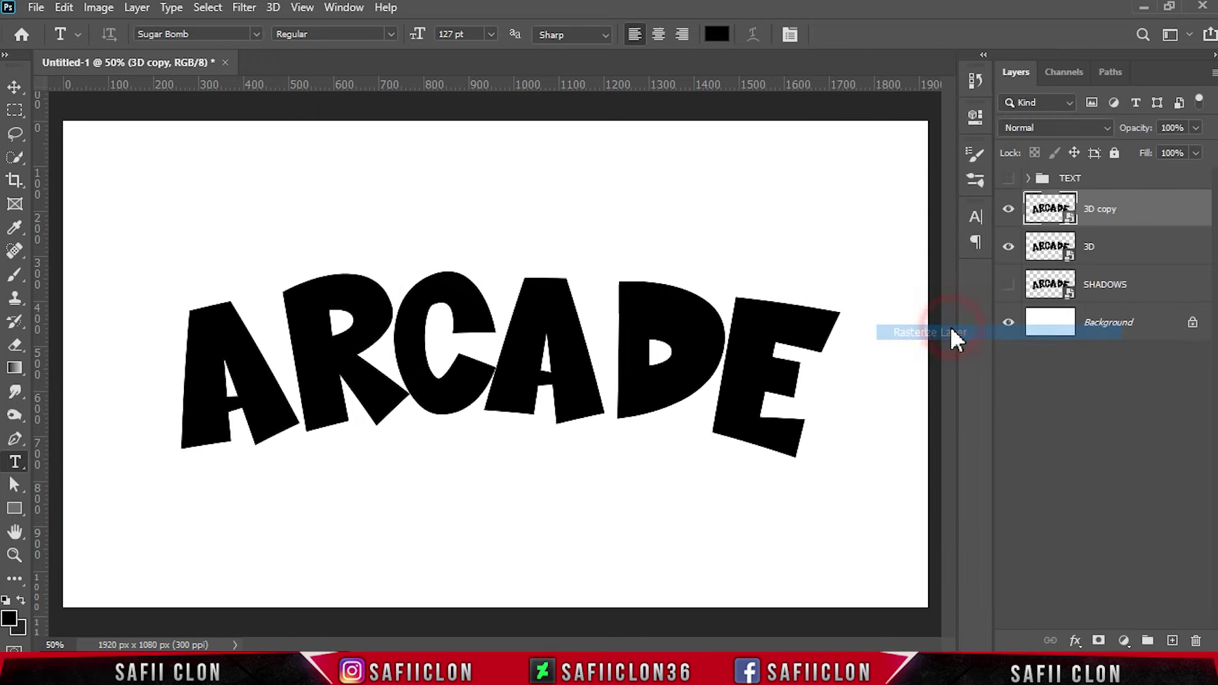
{"action": "left_click", "coordinate": [1008, 249]}
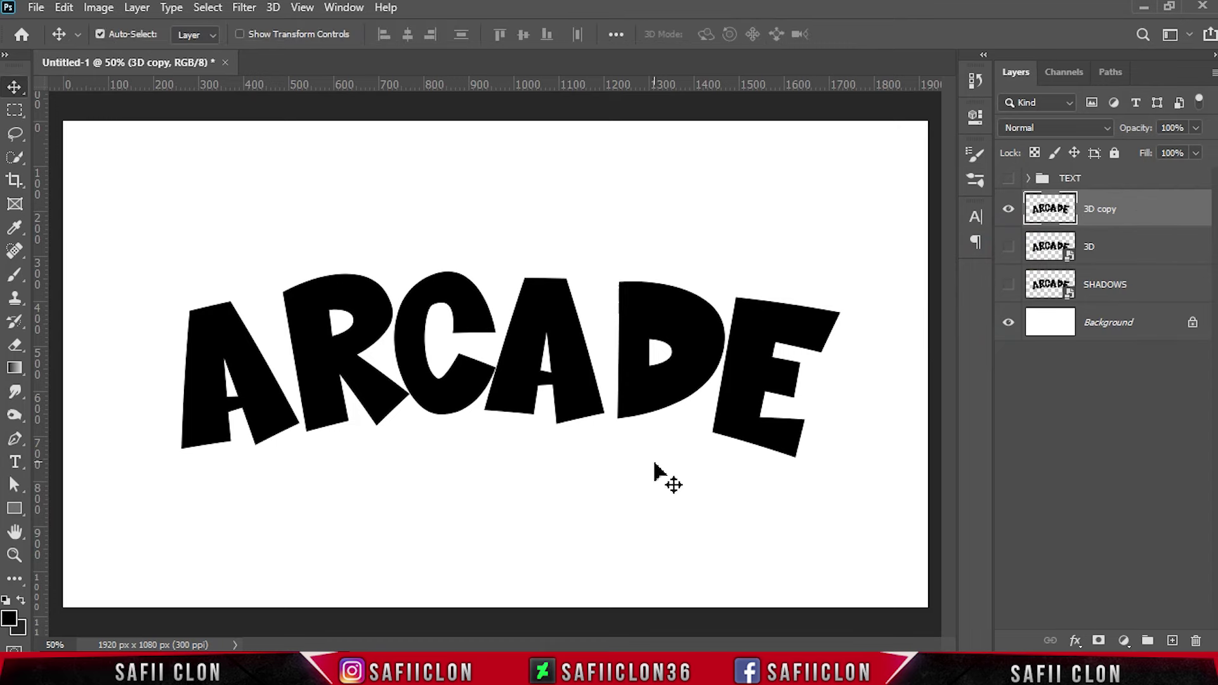
Nudge the 3D copy layer a couple of pixels down and left with a transform.
{"action": "key", "text": "ctrl+t"}
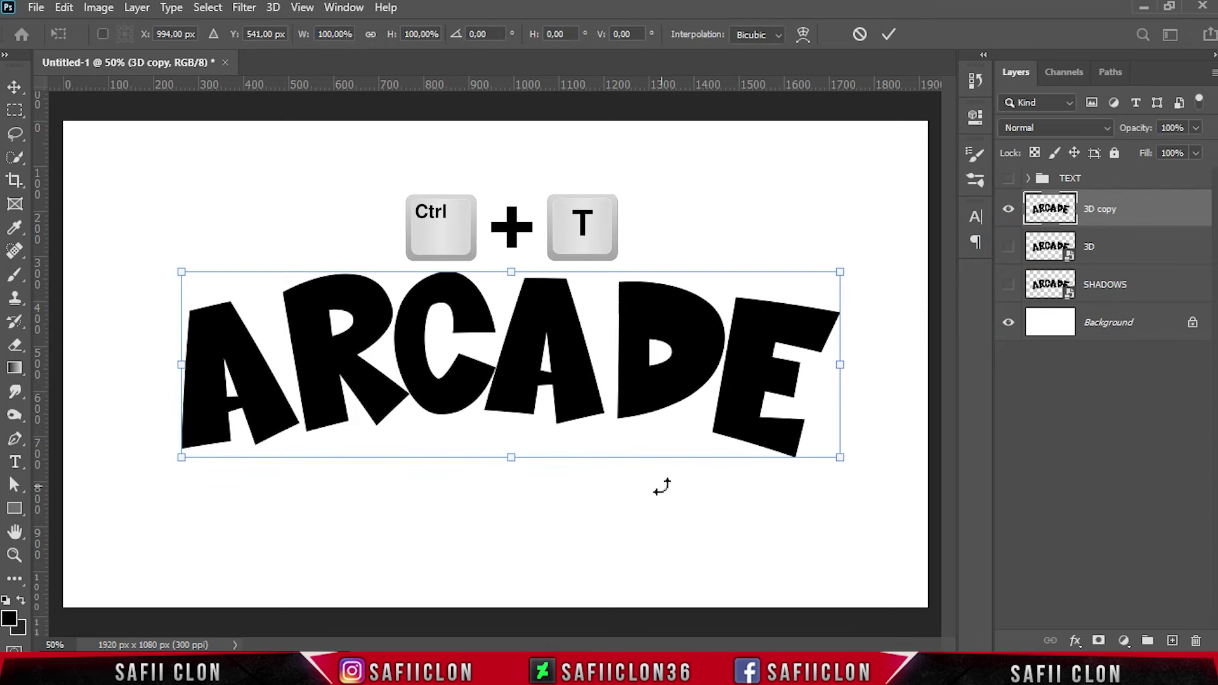
{"action": "key", "text": "ctrl+super+o"}
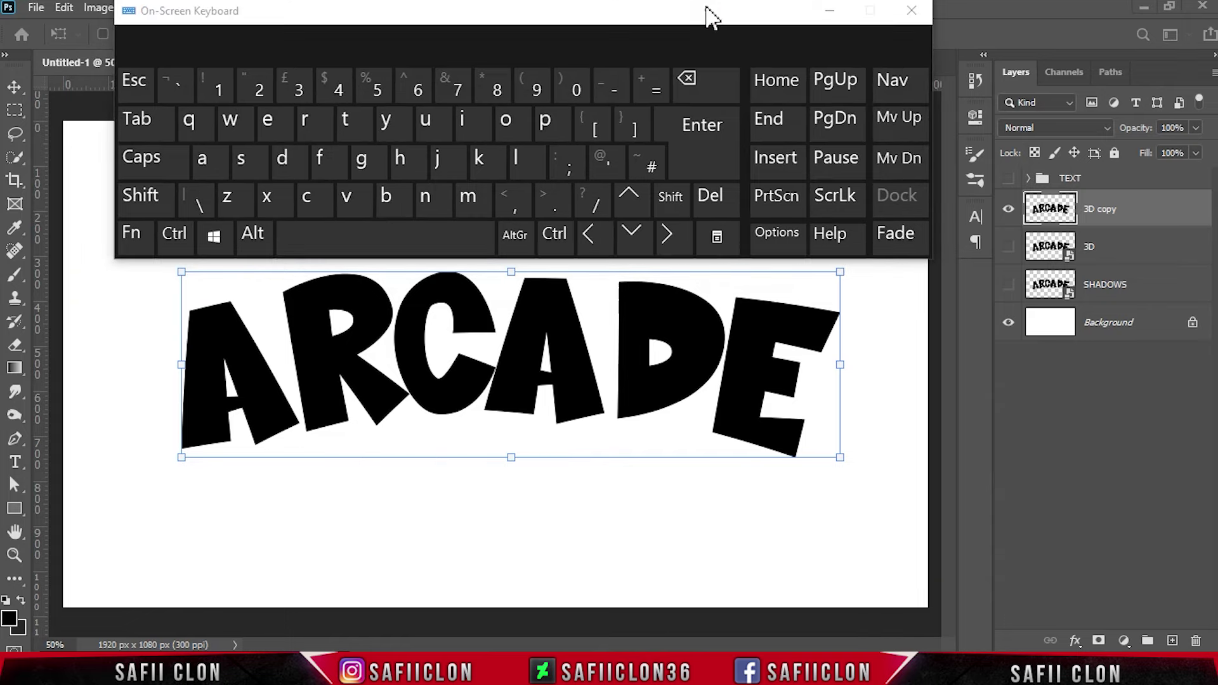
{"action": "left_click", "coordinate": [632, 236]}
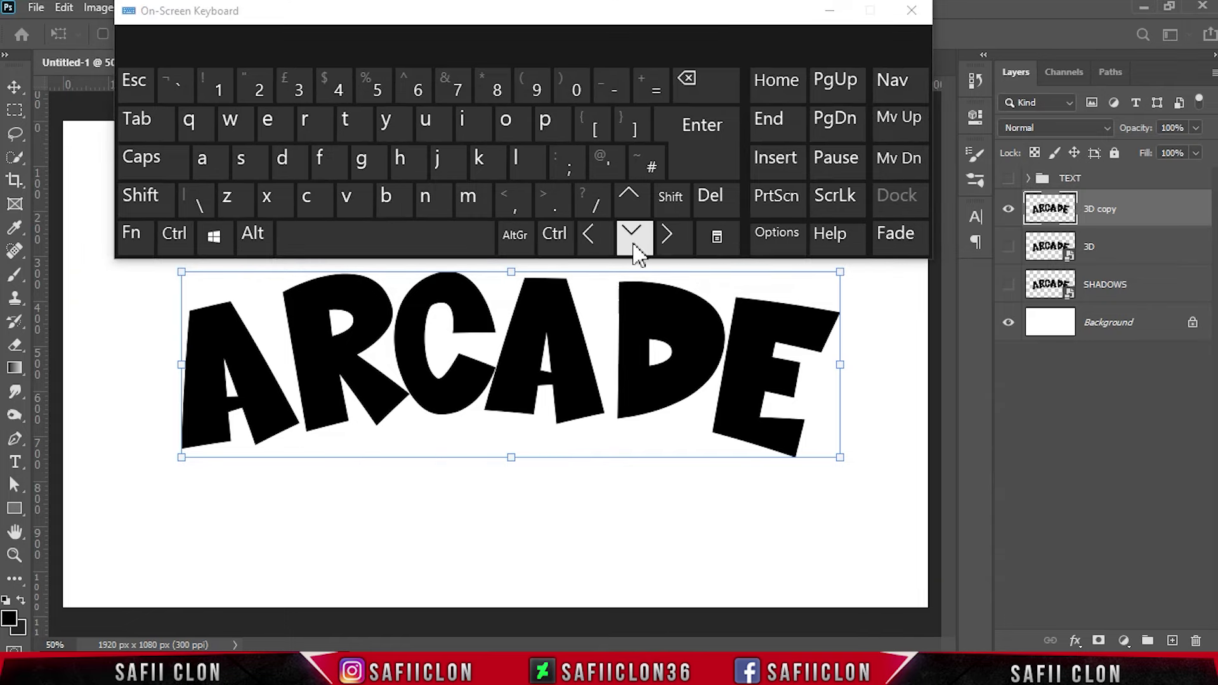
{"action": "left_click", "coordinate": [633, 238]}
{"action": "left_click", "coordinate": [596, 238]}
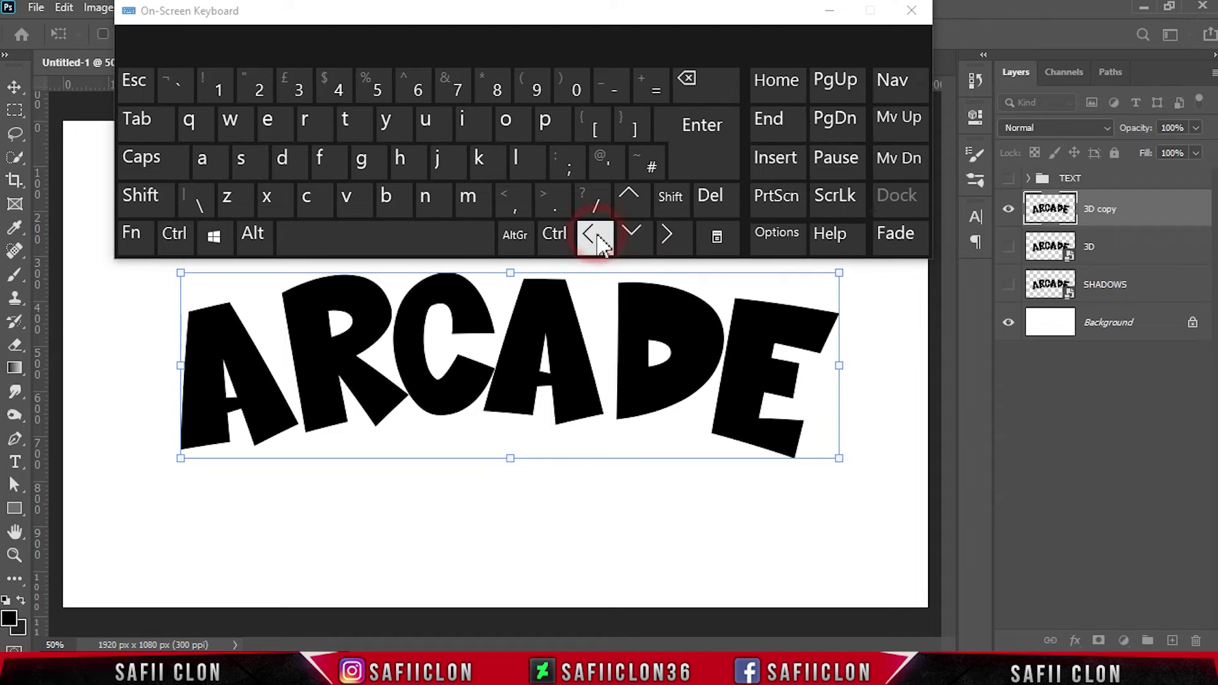
{"action": "left_click", "coordinate": [829, 11]}
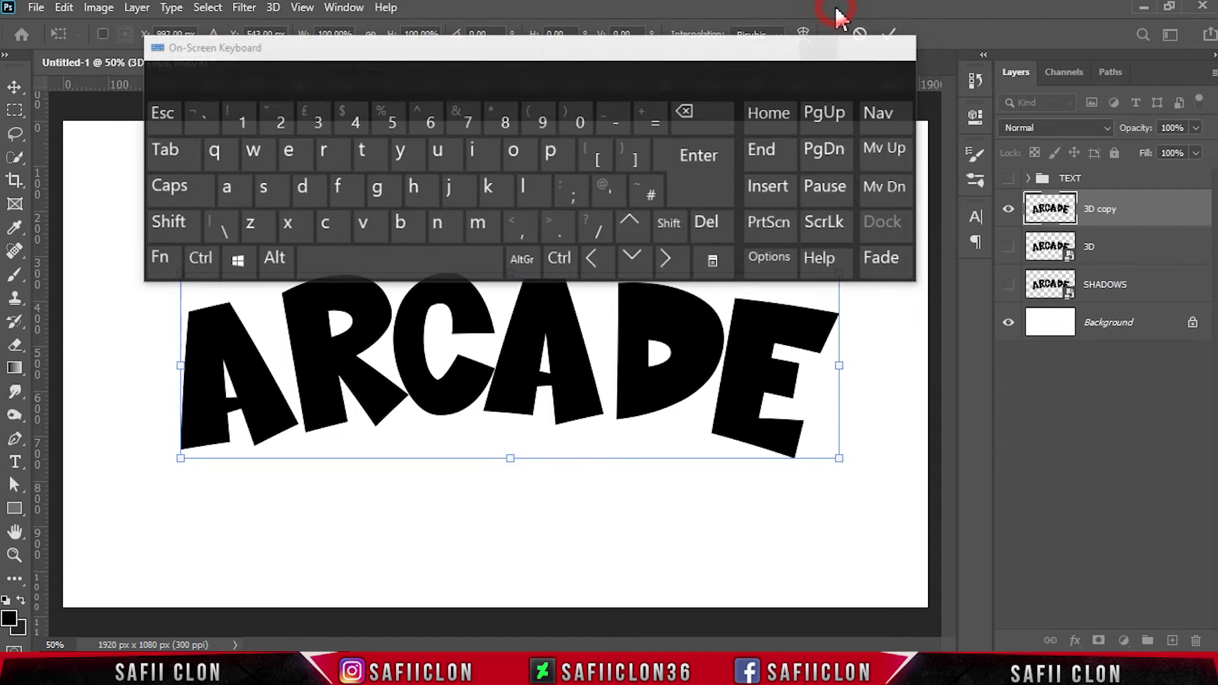
{"action": "left_click", "coordinate": [889, 34]}
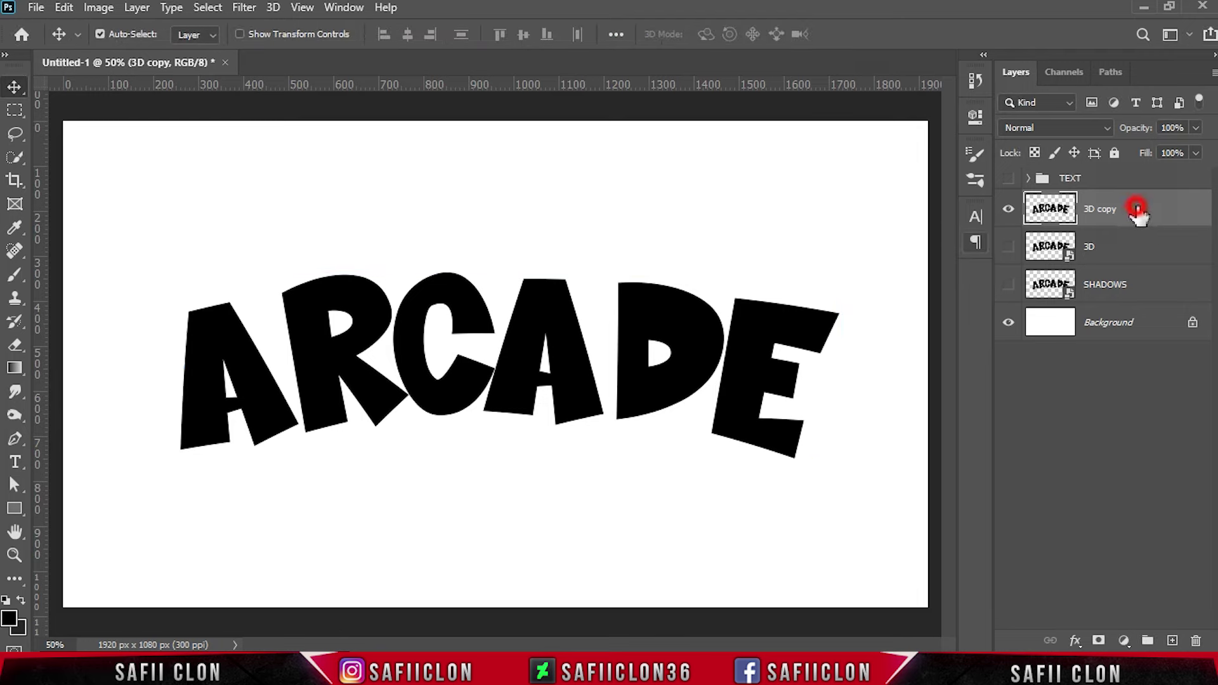
Delete 3D copy, show 3D and the TEXT group, and repeat-duplicate up to 3D copy 16.
{"action": "left_click_drag", "start_coordinate": [1135, 218], "coordinate": [1197, 641]}
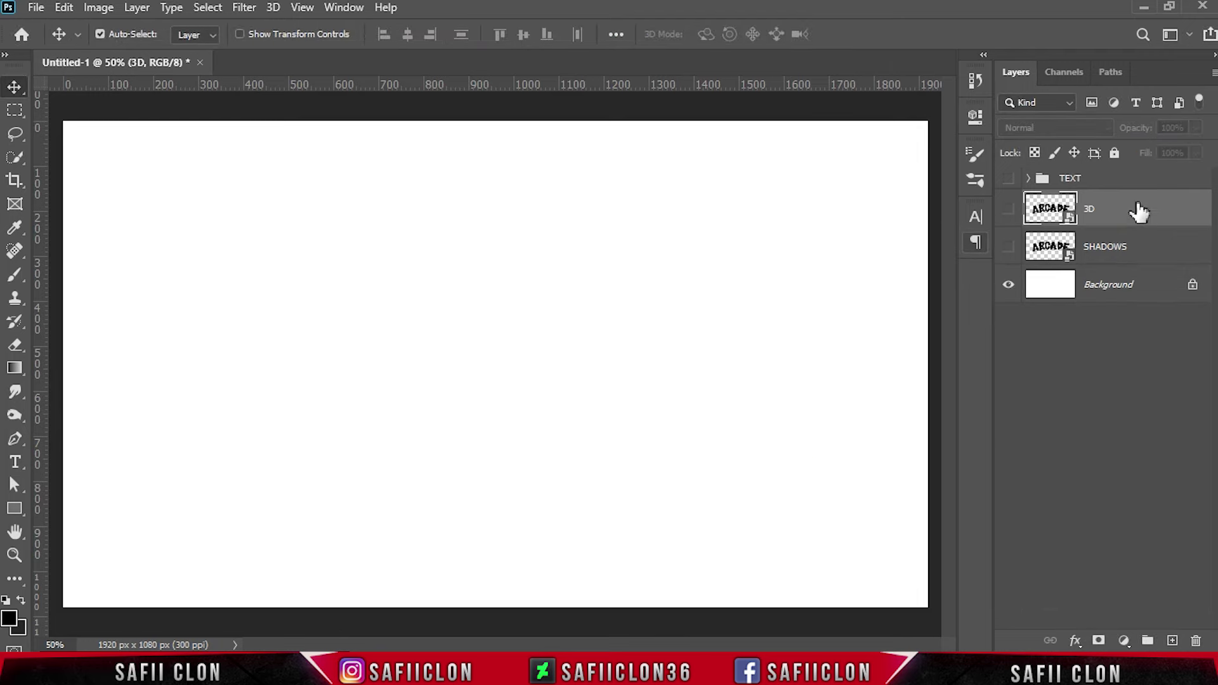
{"action": "left_click", "coordinate": [1008, 210]}
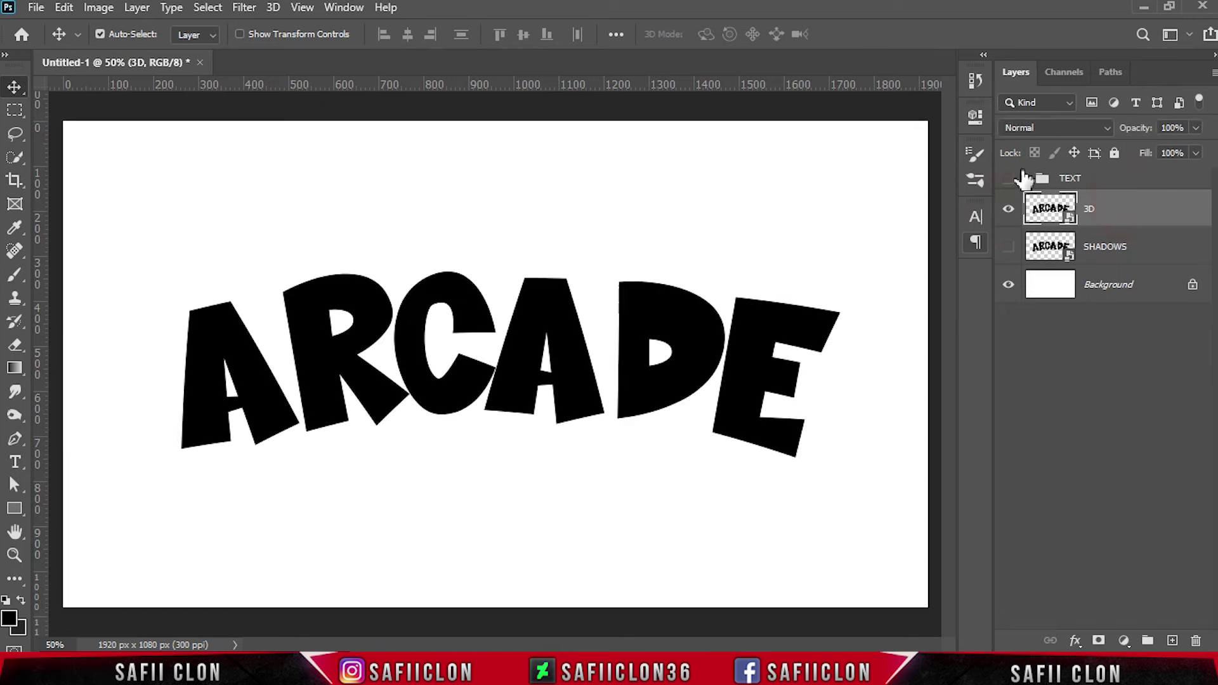
{"action": "left_click", "coordinate": [1008, 179]}
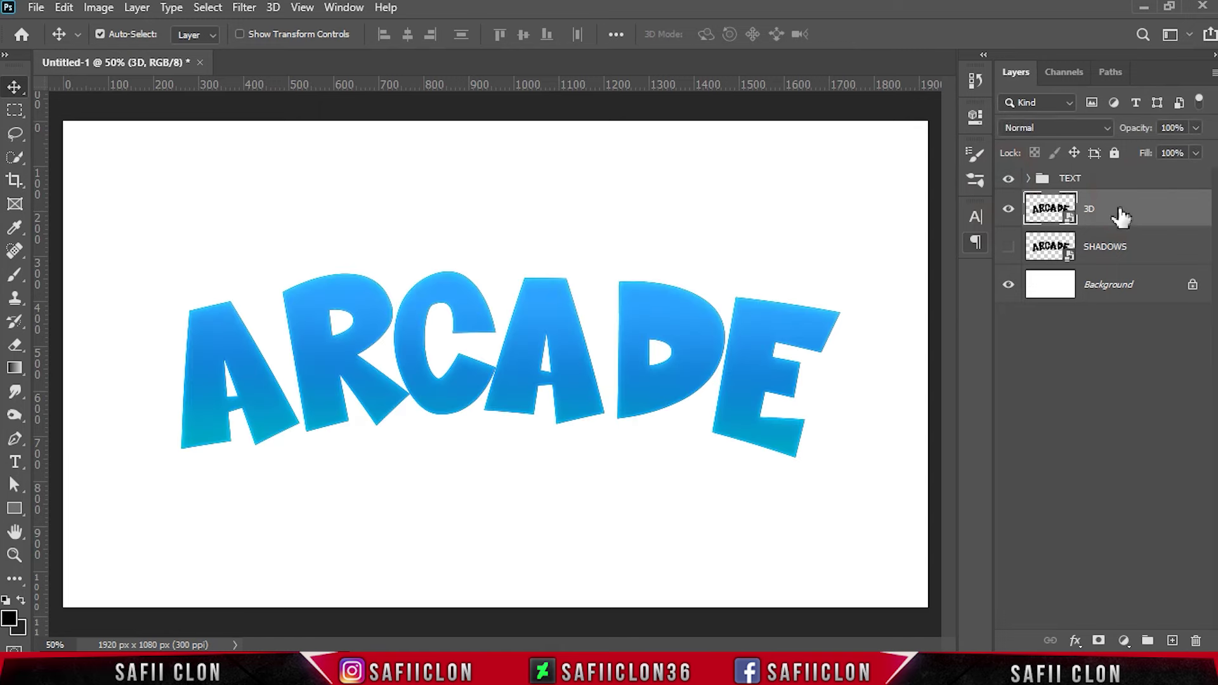
{"action": "key", "text": "ctrl"}
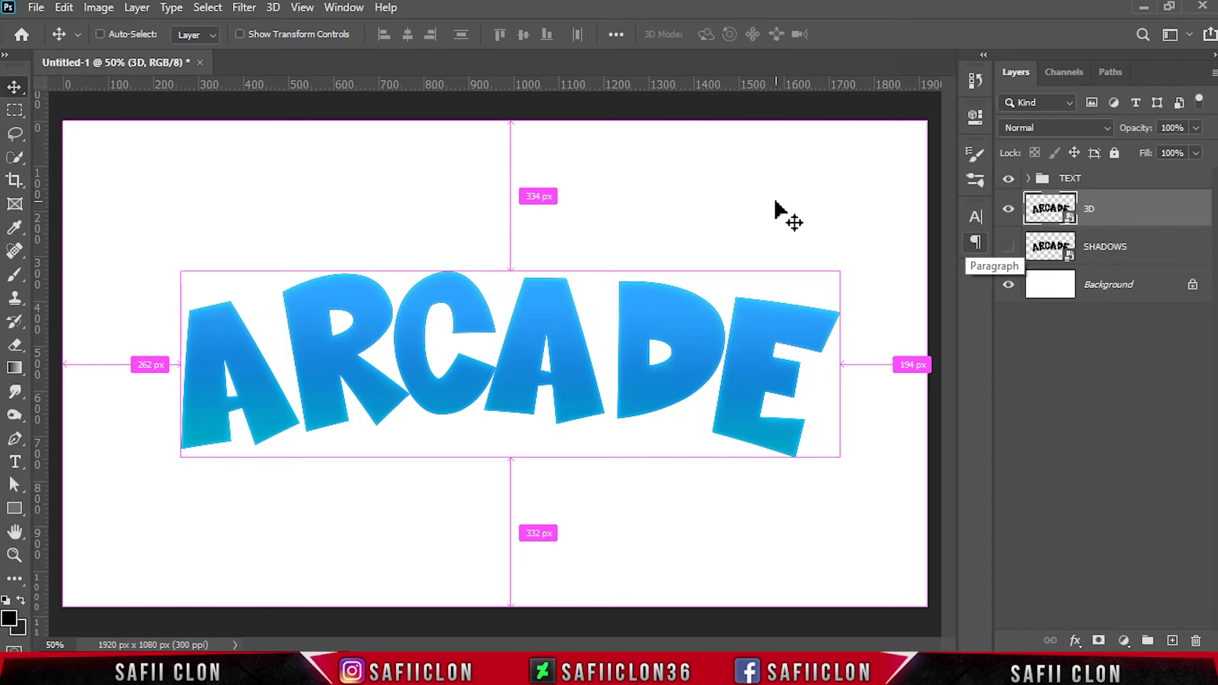
{"action": "key", "text": "ctrl+shift+alt+t"}
{"action": "key", "text": "ctrl+shift+alt+t"}
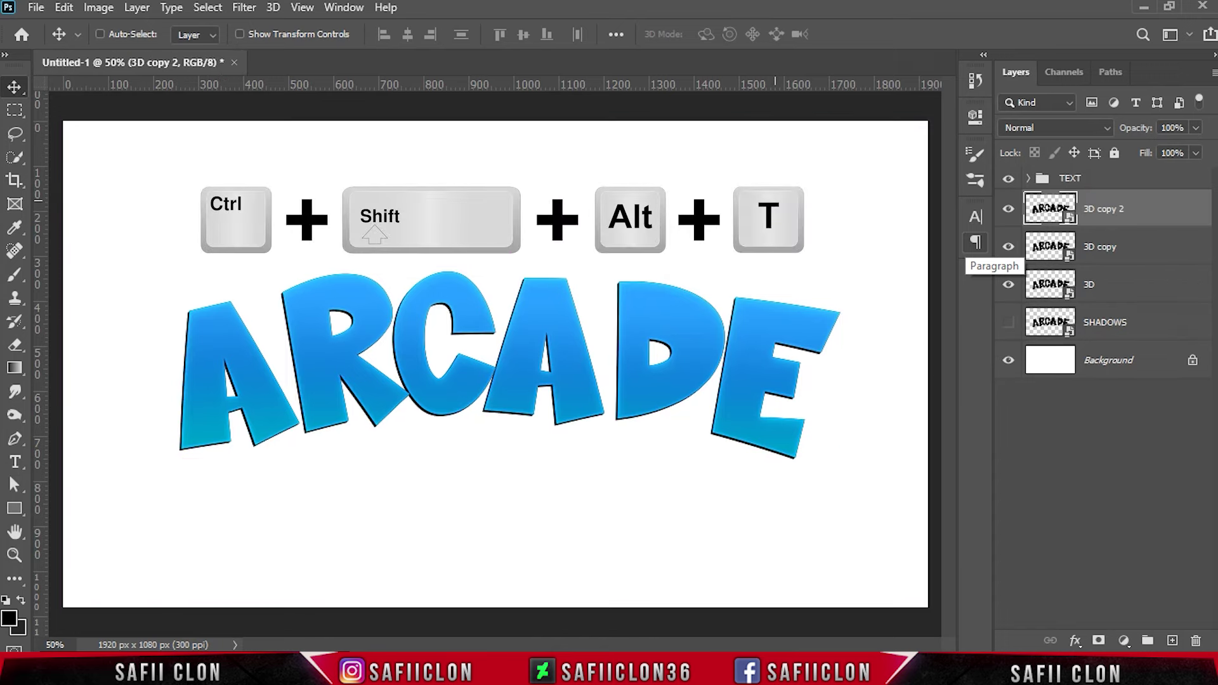
{"action": "key", "text": "ctrl+shift+alt+t"}
{"action": "key", "text": "ctrl+shift+alt+t"}
{"action": "key", "text": "ctrl+shift+alt+t"}
{"action": "key", "text": "ctrl+shift+alt+t"}
{"action": "key", "text": "ctrl+shift+alt+t"}
{"action": "key", "text": "ctrl+shift+alt+t"}
{"action": "key", "text": "ctrl+shift+alt+t"}
{"action": "key", "text": "ctrl+shift+alt+t"}
{"action": "key", "text": "ctrl+shift+alt+t"}
{"action": "key", "text": "ctrl+shift+alt+t"}
{"action": "key", "text": "ctrl+shift+alt+t"}
{"action": "key", "text": "ctrl+shift+alt+t"}
{"action": "key", "text": "ctrl+shift+alt+t"}
{"action": "key", "text": "ctrl+shift+alt+t"}
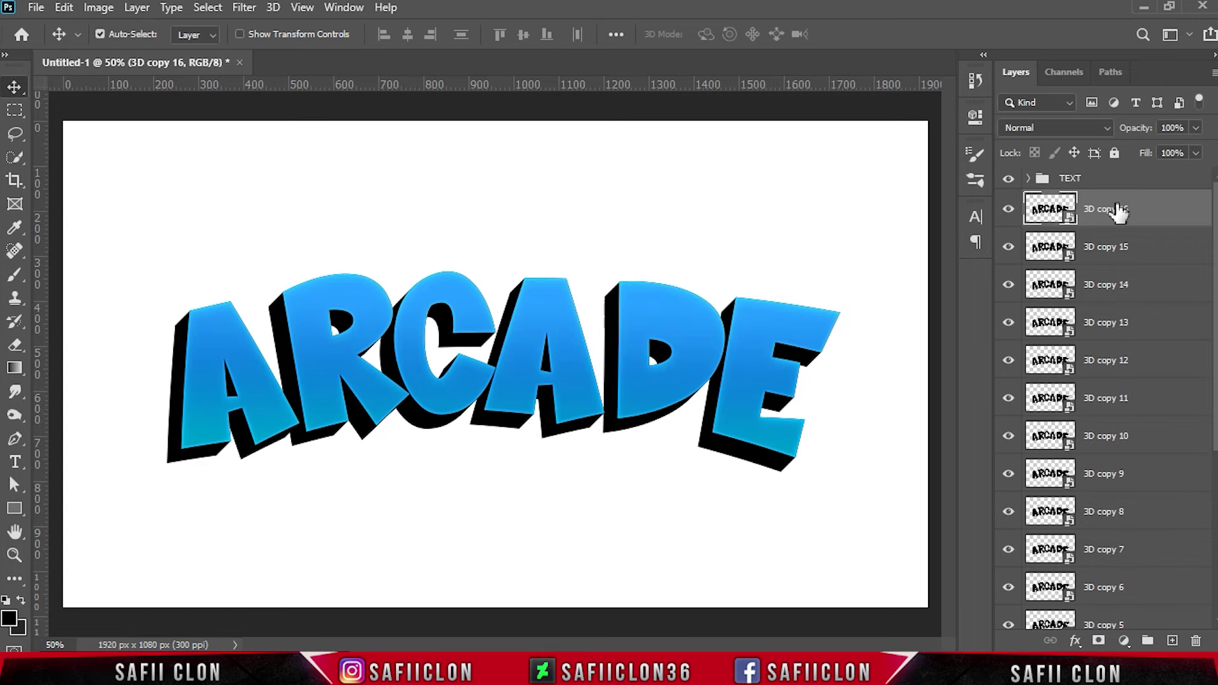
{"action": "left_click", "coordinate": [1010, 210]}
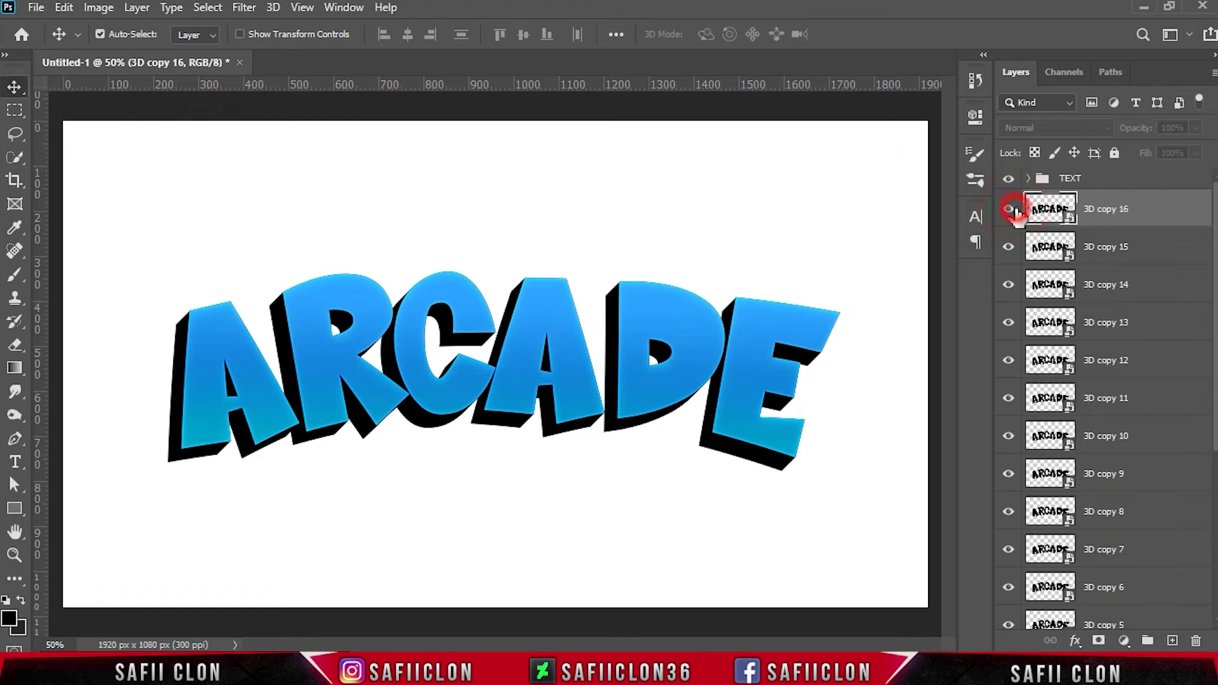
{"action": "left_click", "coordinate": [1010, 209]}
Enable a Normal-mode Gradient Overlay in 3D copy 16's Blending Options.
{"action": "right_click", "coordinate": [1167, 222]}
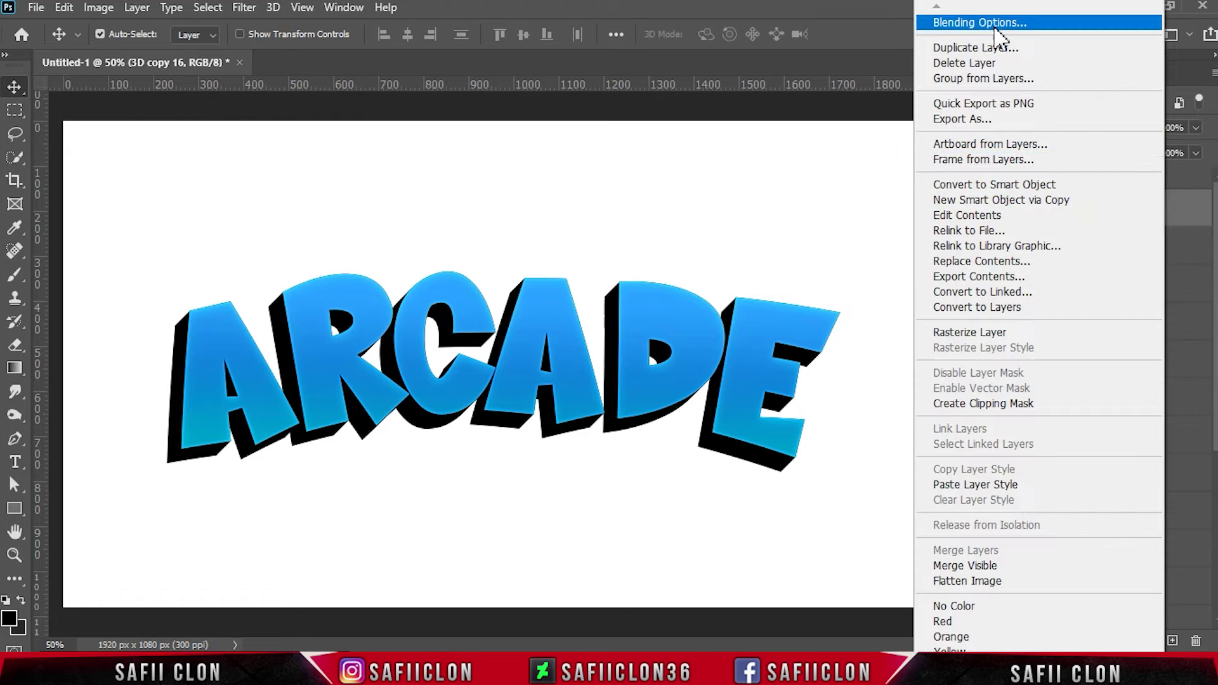
{"action": "key", "text": "Escape"}
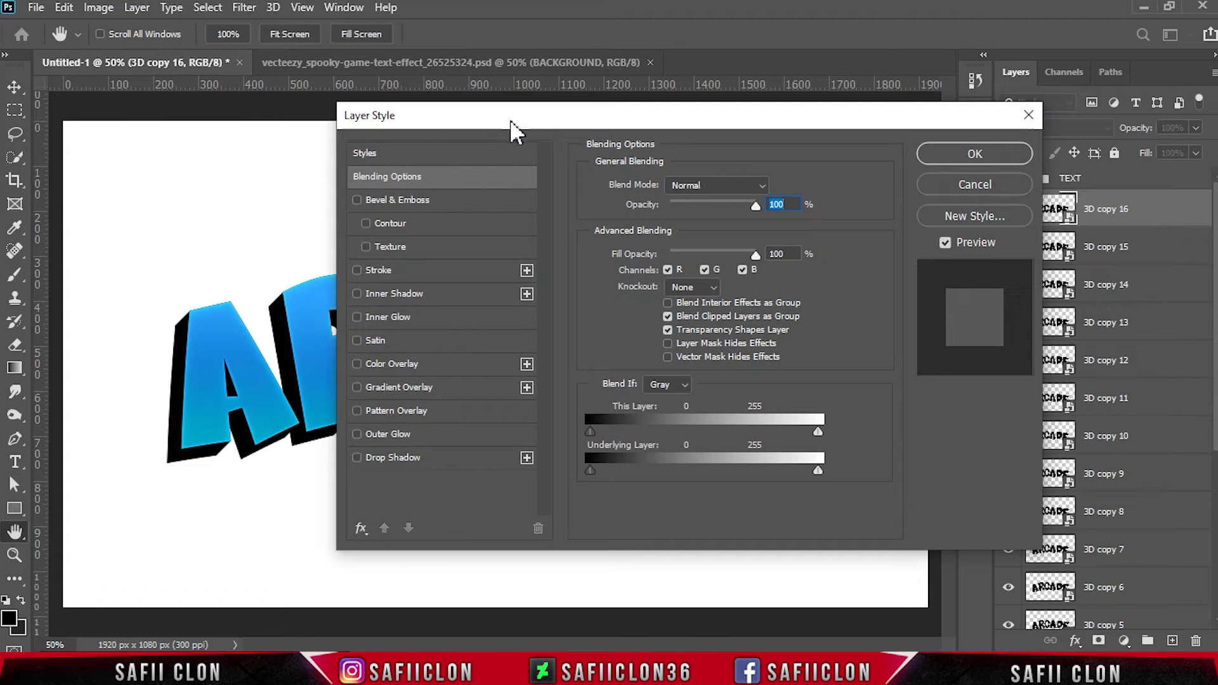
{"action": "left_click_drag", "start_coordinate": [509, 119], "coordinate": [824, 130]}
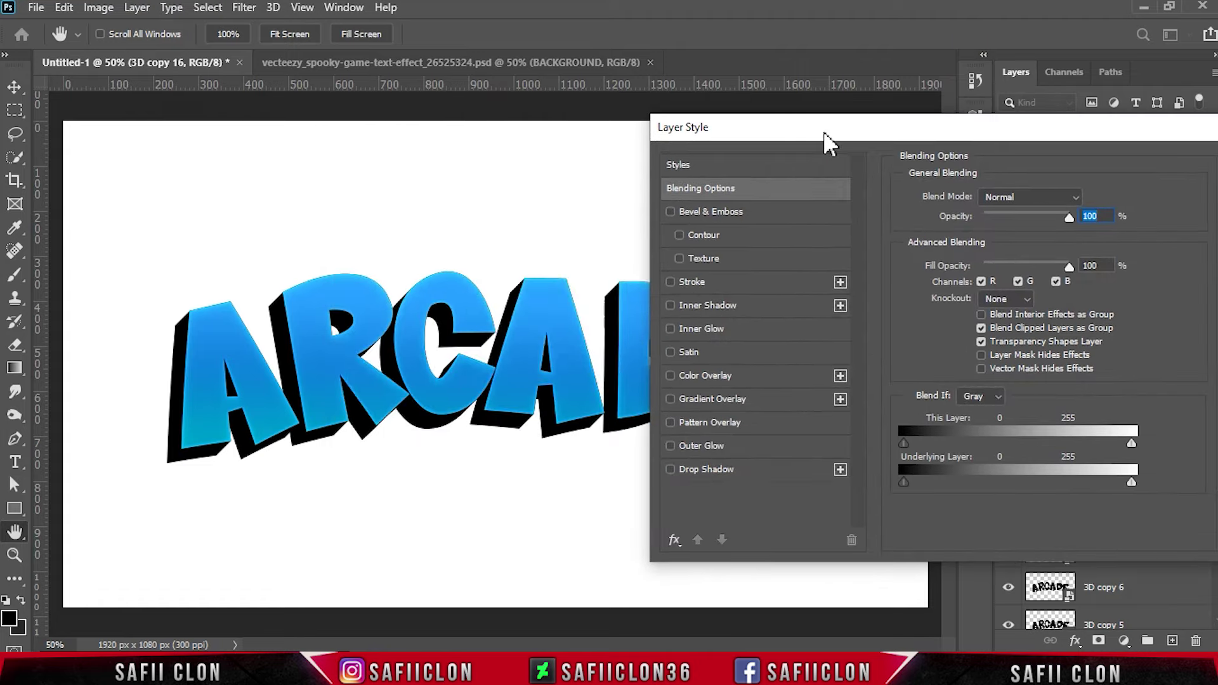
{"action": "left_click", "coordinate": [724, 394]}
{"action": "left_click", "coordinate": [1009, 196]}
{"action": "left_click", "coordinate": [1003, 198]}
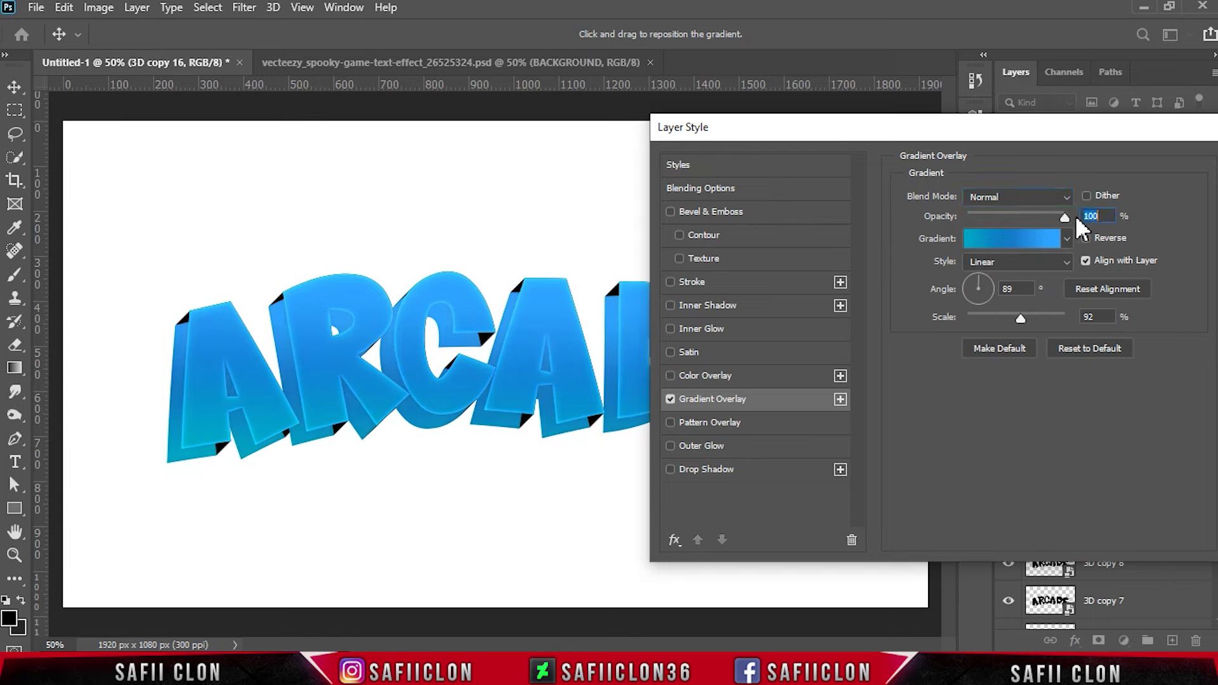
{"action": "left_click", "coordinate": [1028, 239]}
Set the gradient stops to 00a8c6, 1172b5 and 2da4ff.
{"action": "left_click", "coordinate": [787, 453]}
{"action": "left_click", "coordinate": [870, 530]}
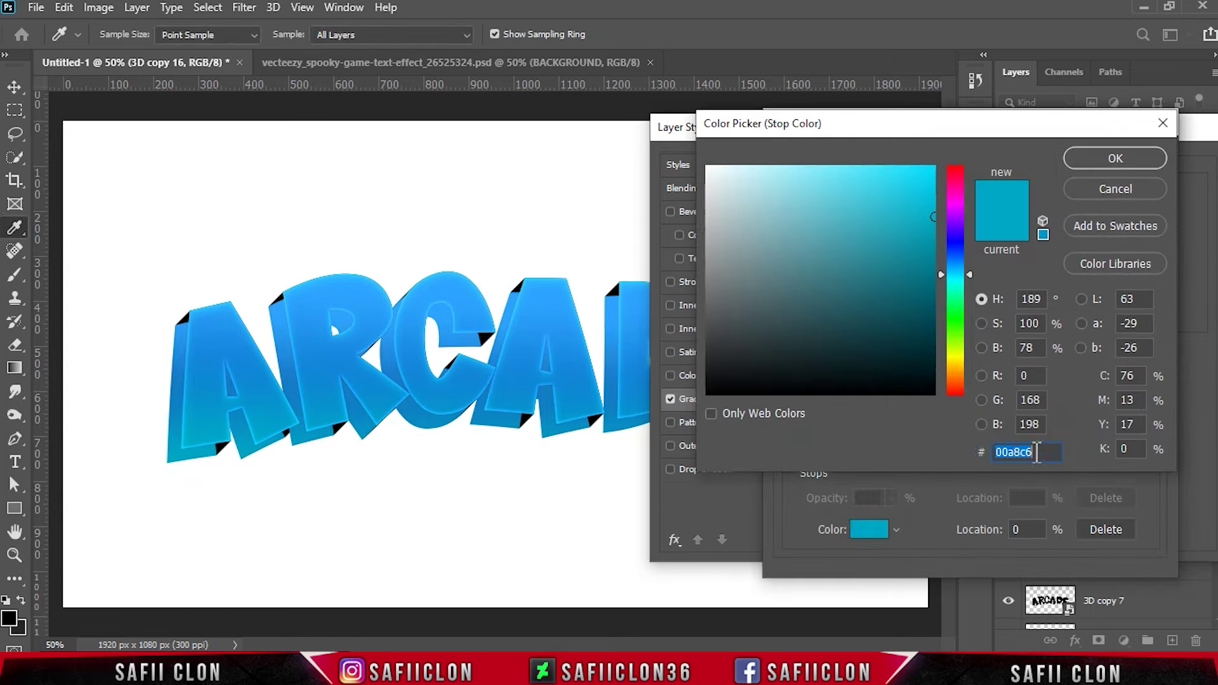
{"action": "left_click", "coordinate": [1077, 156]}
{"action": "left_click", "coordinate": [945, 453]}
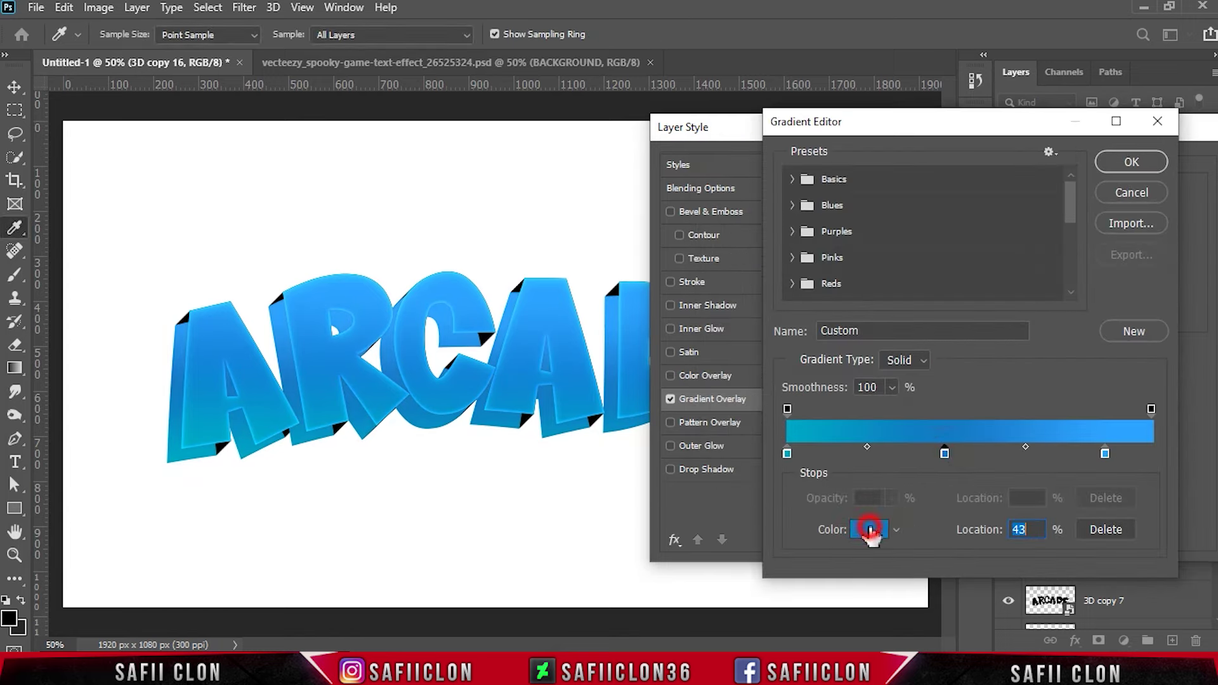
{"action": "left_click", "coordinate": [871, 531]}
{"action": "left_click_drag", "start_coordinate": [914, 212], "coordinate": [913, 227]}
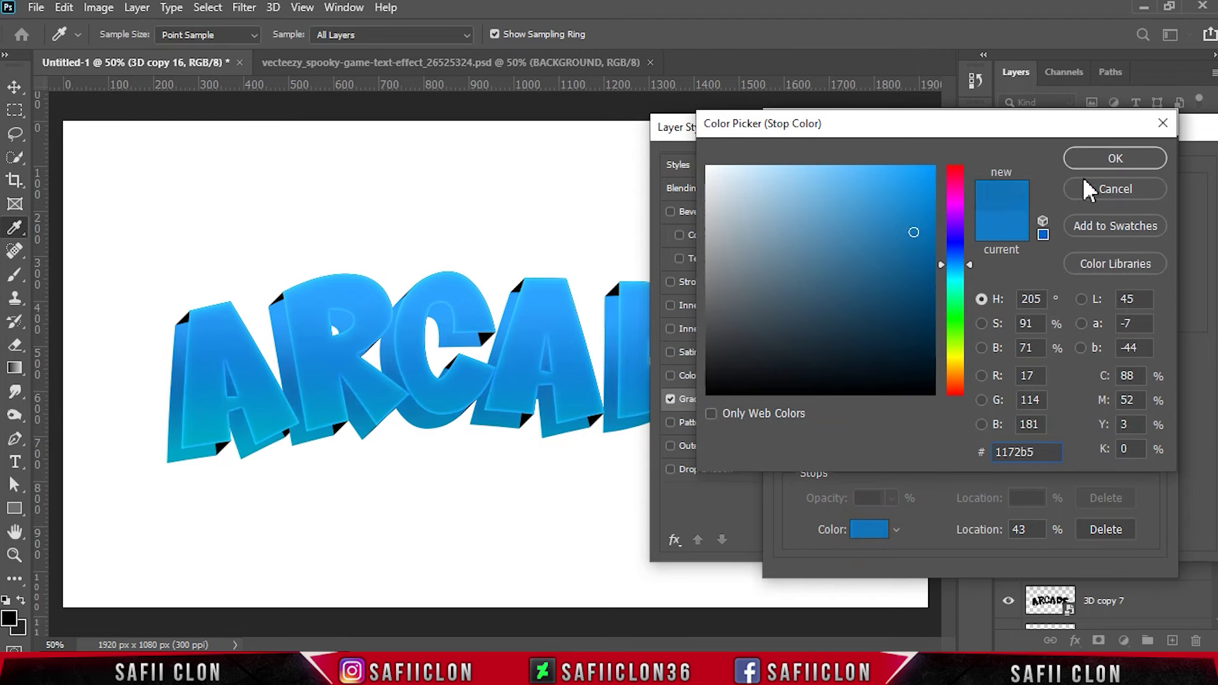
{"action": "left_click", "coordinate": [1082, 166]}
{"action": "left_click", "coordinate": [1105, 453]}
{"action": "left_click", "coordinate": [879, 531]}
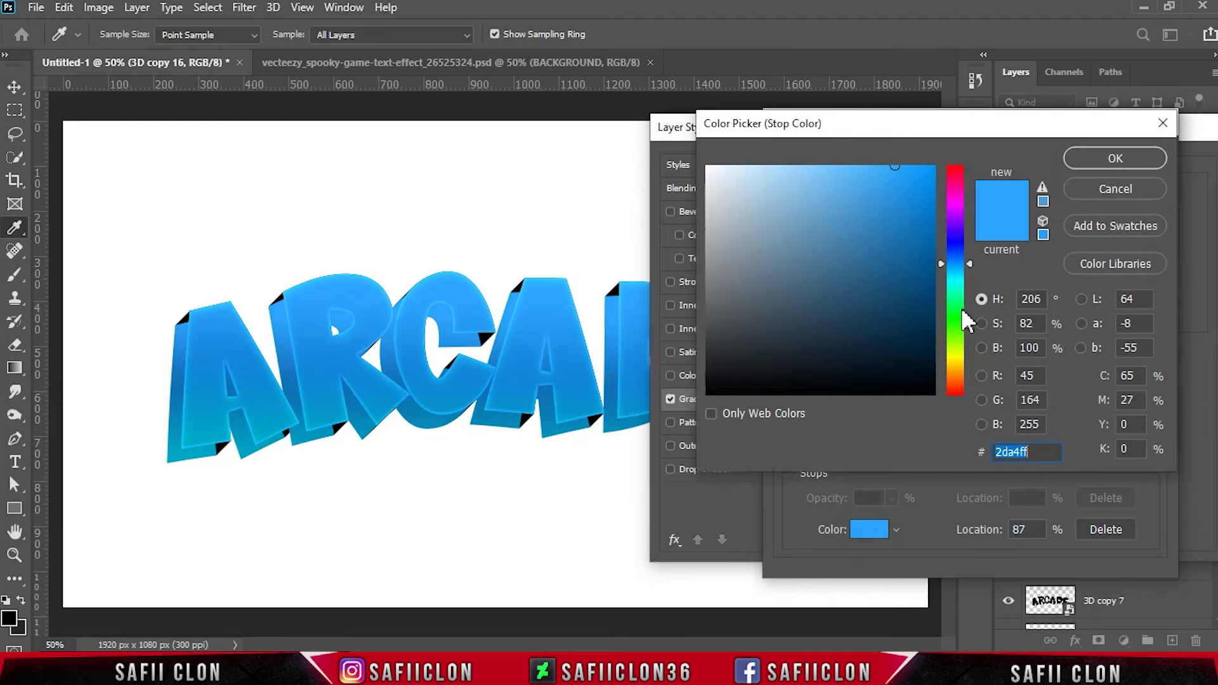
{"action": "left_click", "coordinate": [1086, 164]}
{"action": "left_click", "coordinate": [1136, 164]}
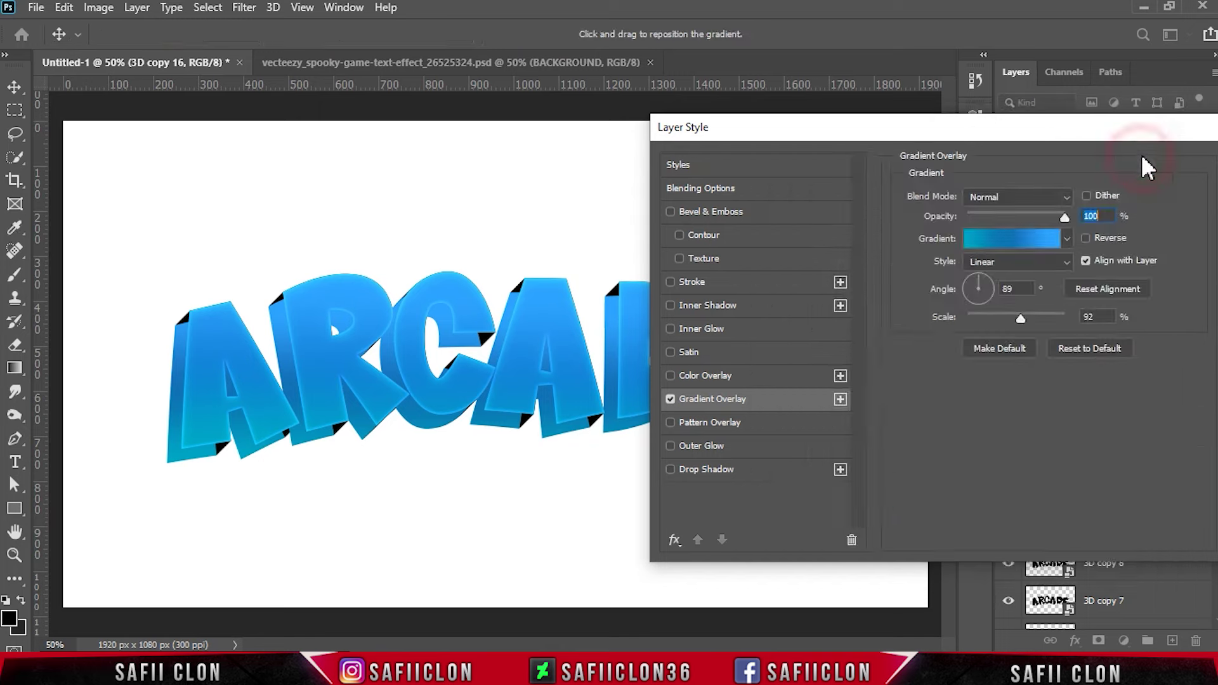
Keep the gradient Linear at an 89° angle and 92% scale.
{"action": "left_click", "coordinate": [1066, 261]}
{"action": "left_click", "coordinate": [990, 262]}
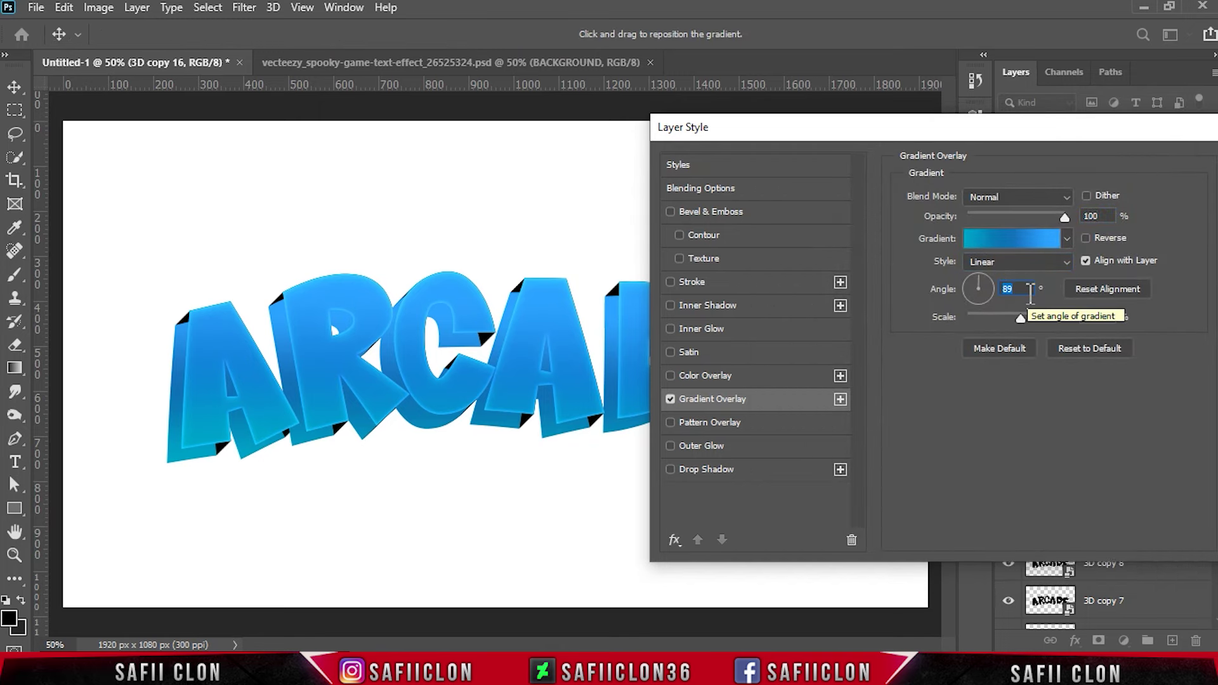
{"action": "left_click", "coordinate": [1031, 293]}
{"action": "left_click", "coordinate": [1100, 320]}
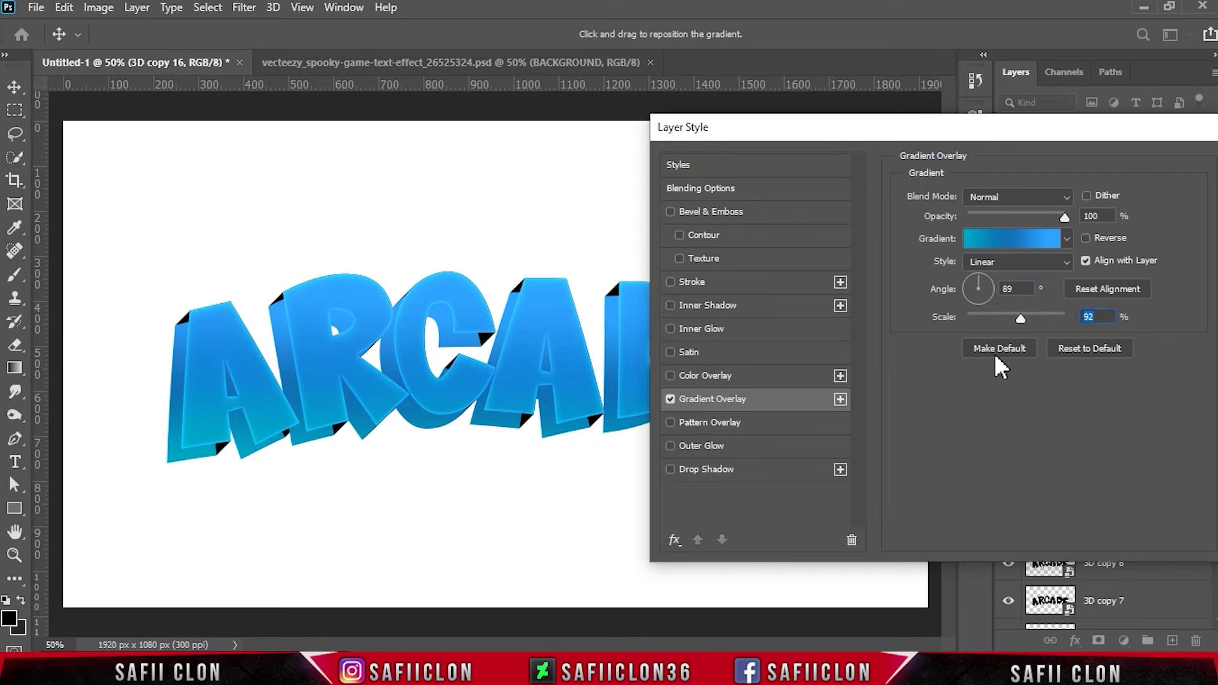
Enable an Inner Bevel emboss at 490% depth.
{"action": "left_click", "coordinate": [723, 212]}
{"action": "left_click", "coordinate": [1013, 197]}
{"action": "left_click", "coordinate": [1002, 232]}
{"action": "mouse_move", "coordinate": [1015, 236]}
{"action": "left_mouse_down"}
{"action": "mouse_move", "coordinate": [1032, 271]}
{"action": "mouse_move", "coordinate": [985, 272]}
{"action": "left_mouse_up"}
Set the bevel lighting to a 140° angle and 70° altitude.
{"action": "left_click", "coordinate": [1035, 292]}
{"action": "key", "text": "Tab"}
{"action": "type", "text": "140"}
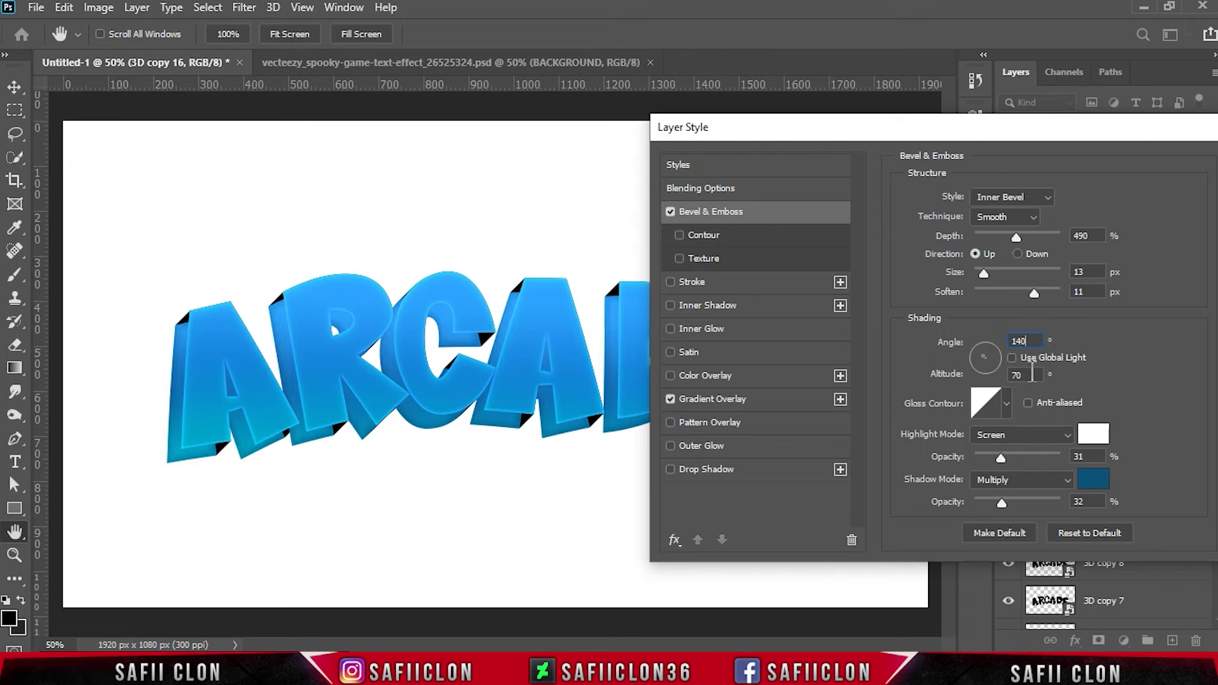
{"action": "type", "text": "70"}
{"action": "left_click", "coordinate": [1007, 406]}
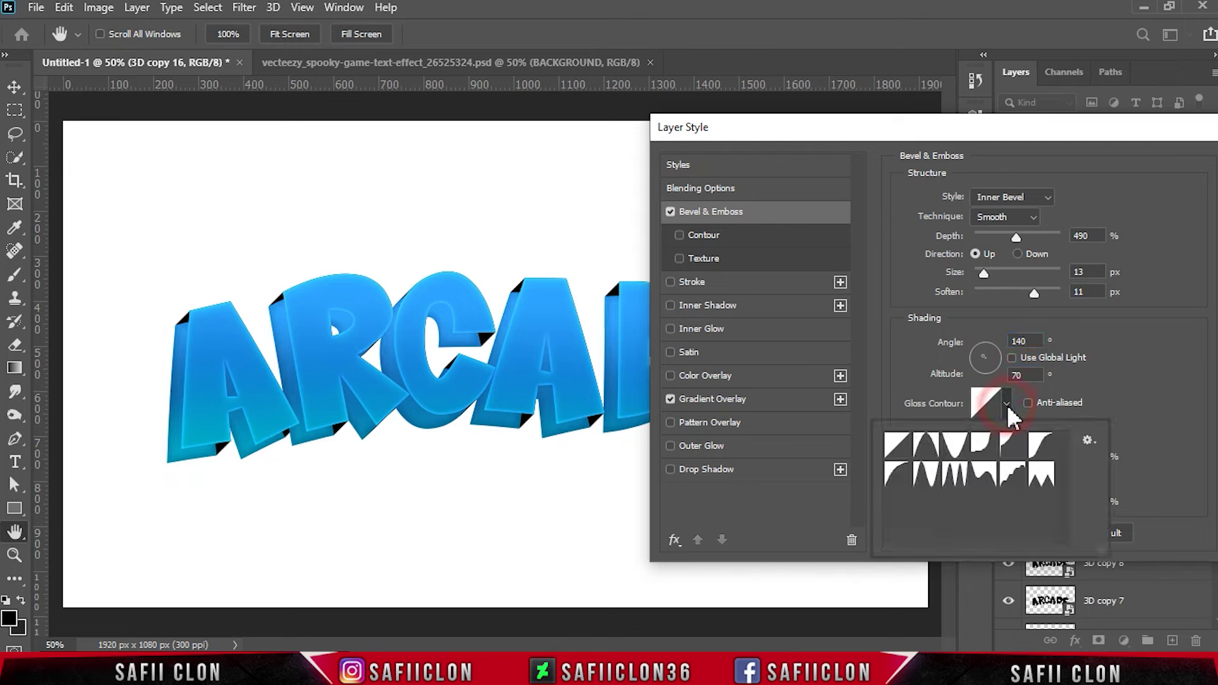
Use a white Screen highlight and Multiply shadow, both at 33% opacity, and apply the style.
{"action": "left_click", "coordinate": [1014, 436]}
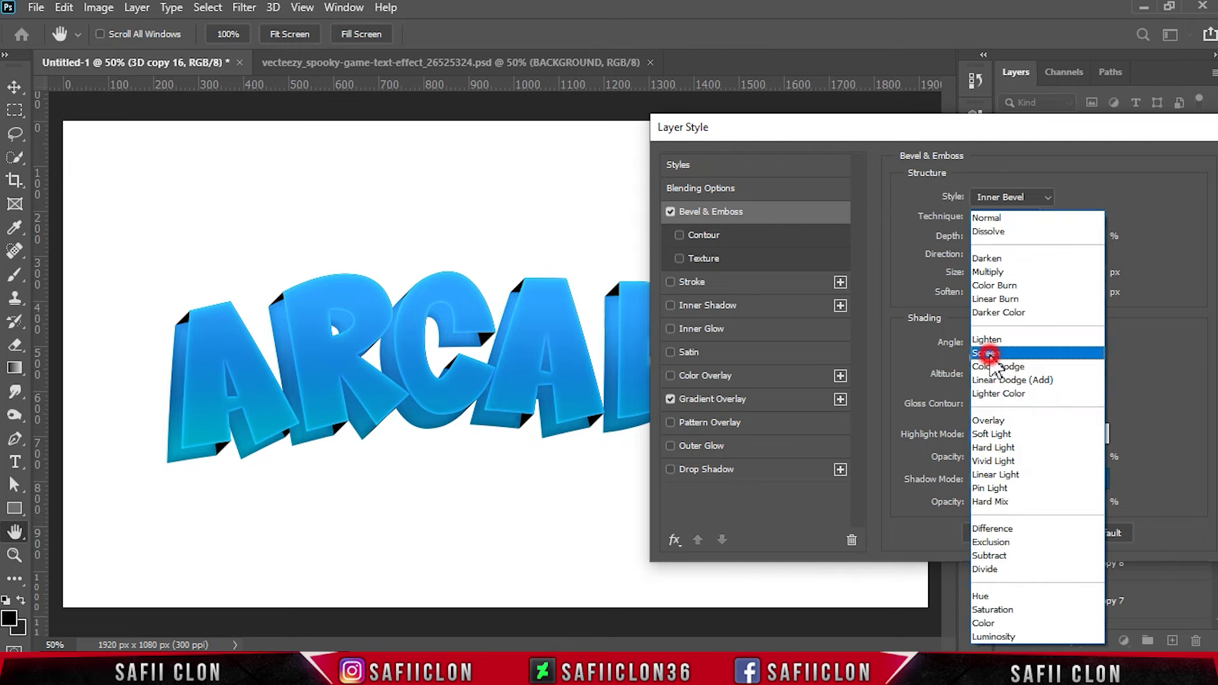
{"action": "left_click", "coordinate": [1094, 434]}
{"action": "left_click", "coordinate": [1118, 160]}
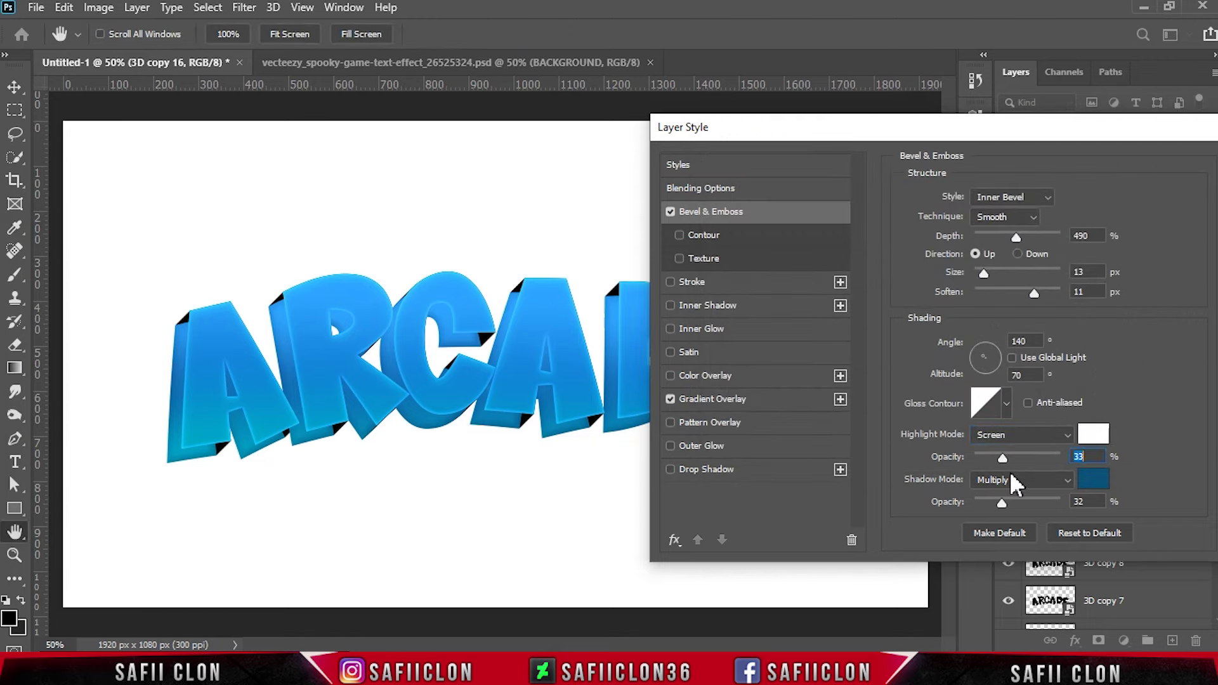
{"action": "left_click", "coordinate": [1010, 480]}
{"action": "left_click", "coordinate": [996, 271]}
{"action": "left_click_drag", "start_coordinate": [1003, 504], "coordinate": [1004, 502]}
{"action": "left_click", "coordinate": [1052, 131]}
{"action": "left_click_drag", "start_coordinate": [1052, 131], "coordinate": [558, 154]}
{"action": "left_click", "coordinate": [764, 175]}
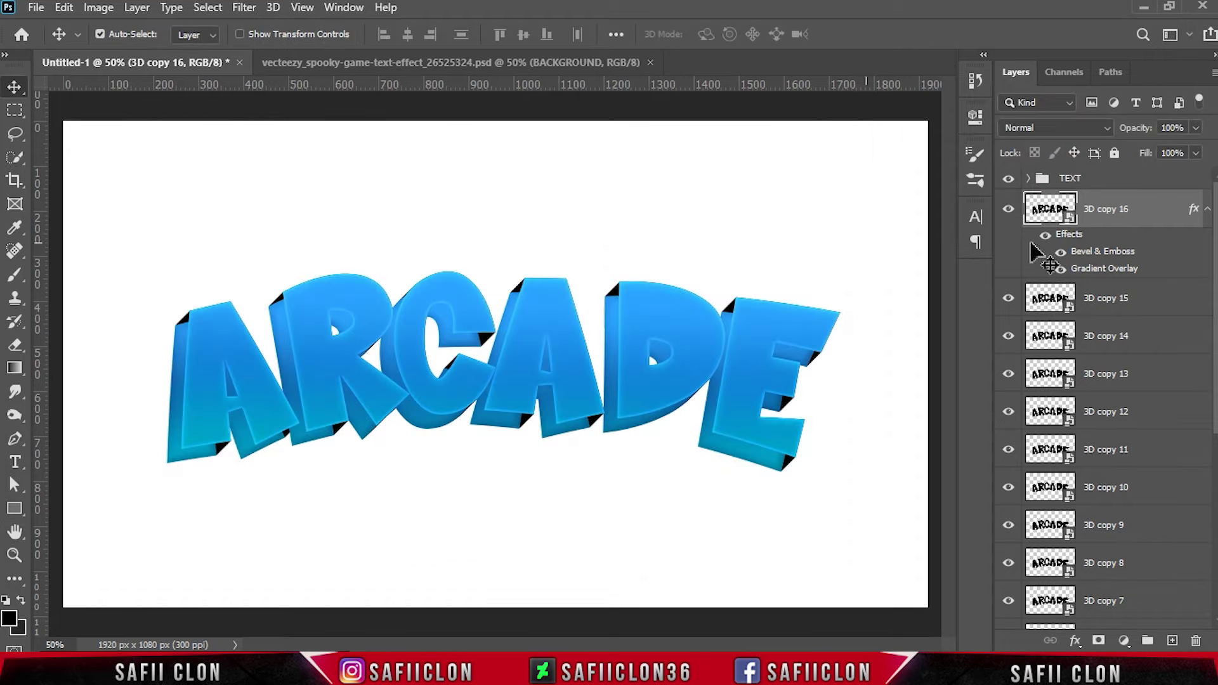
Copy 3D copy 16's layer style and paste it onto 3D copy 15 through 3D.
{"action": "right_click", "coordinate": [1153, 206]}
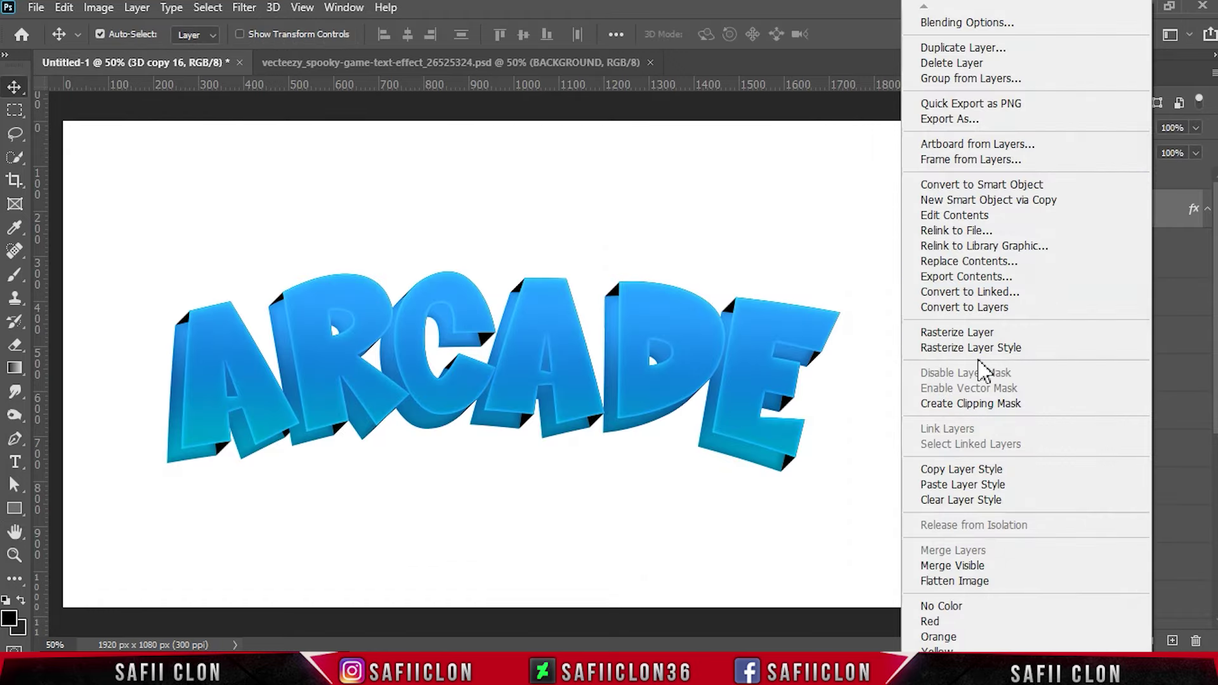
{"action": "left_click", "coordinate": [964, 469]}
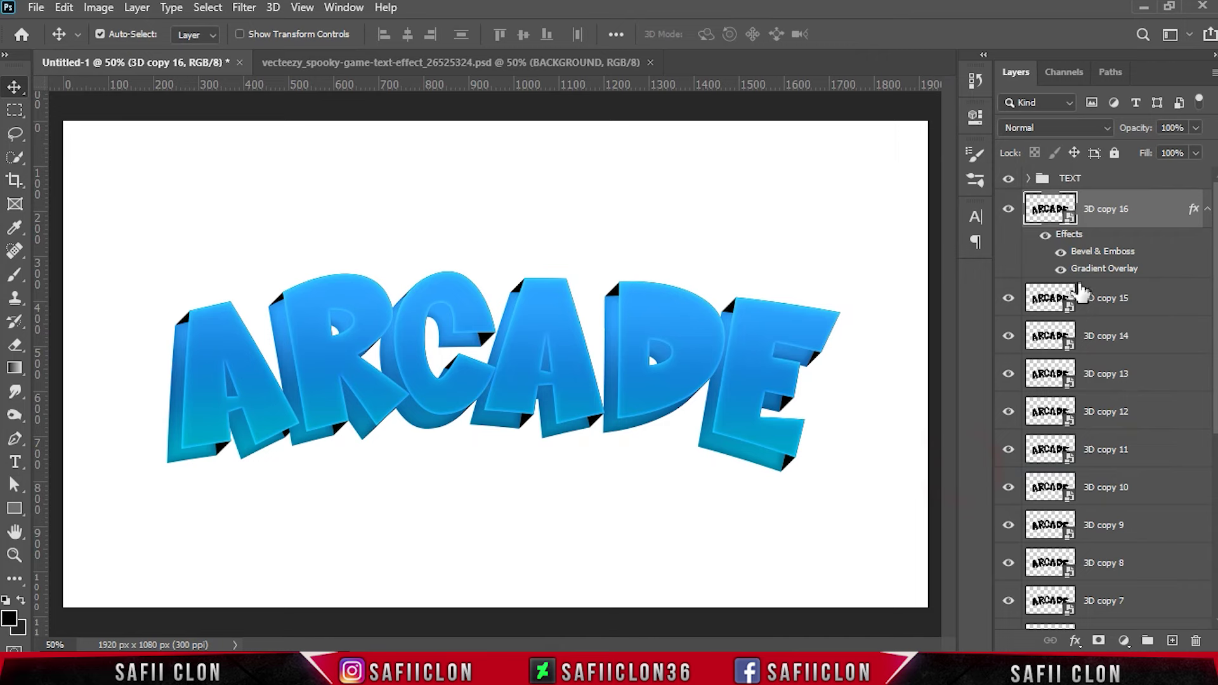
{"action": "left_click", "coordinate": [1150, 302]}
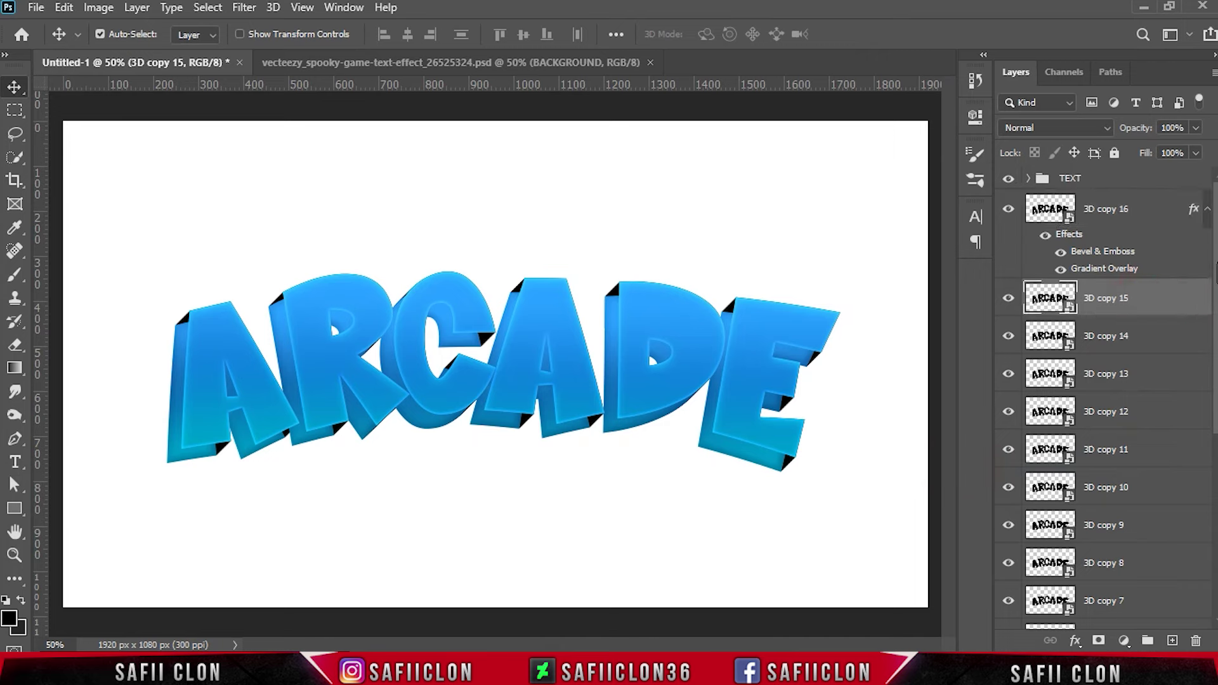
{"action": "scroll", "coordinate": [1110, 380], "scroll_direction": "down", "scroll_amount": 5}
{"action": "left_click", "coordinate": [1112, 536], "text": "shift"}
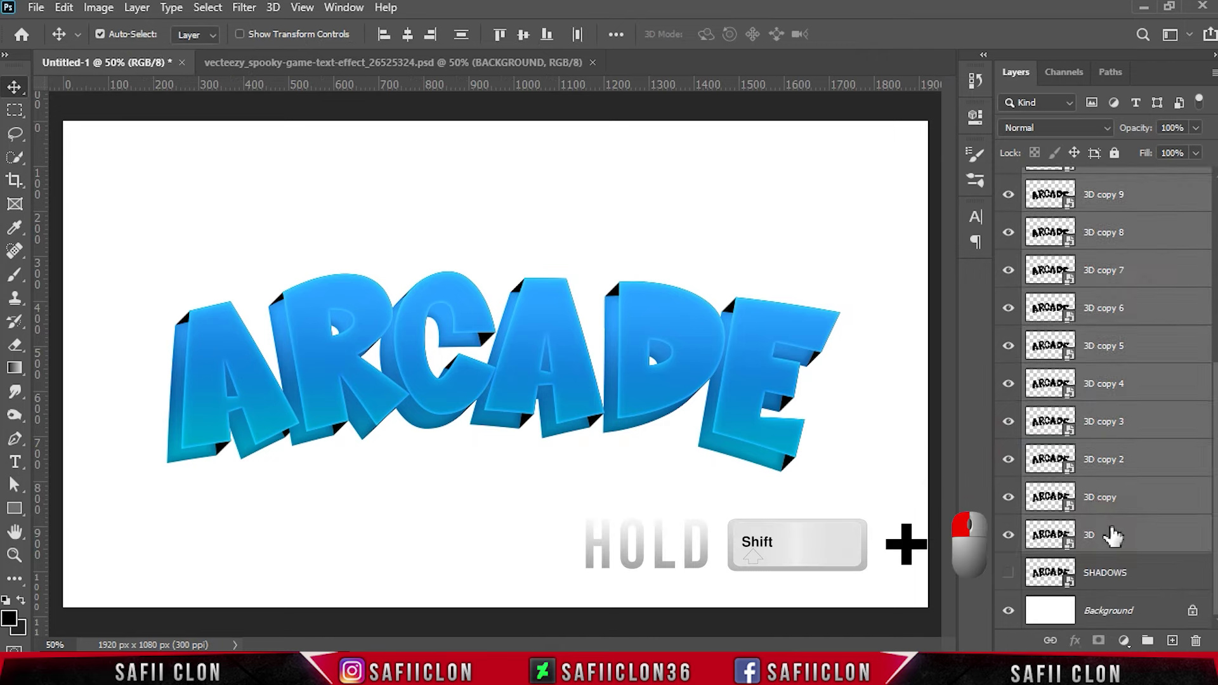
{"action": "right_click", "coordinate": [1113, 535]}
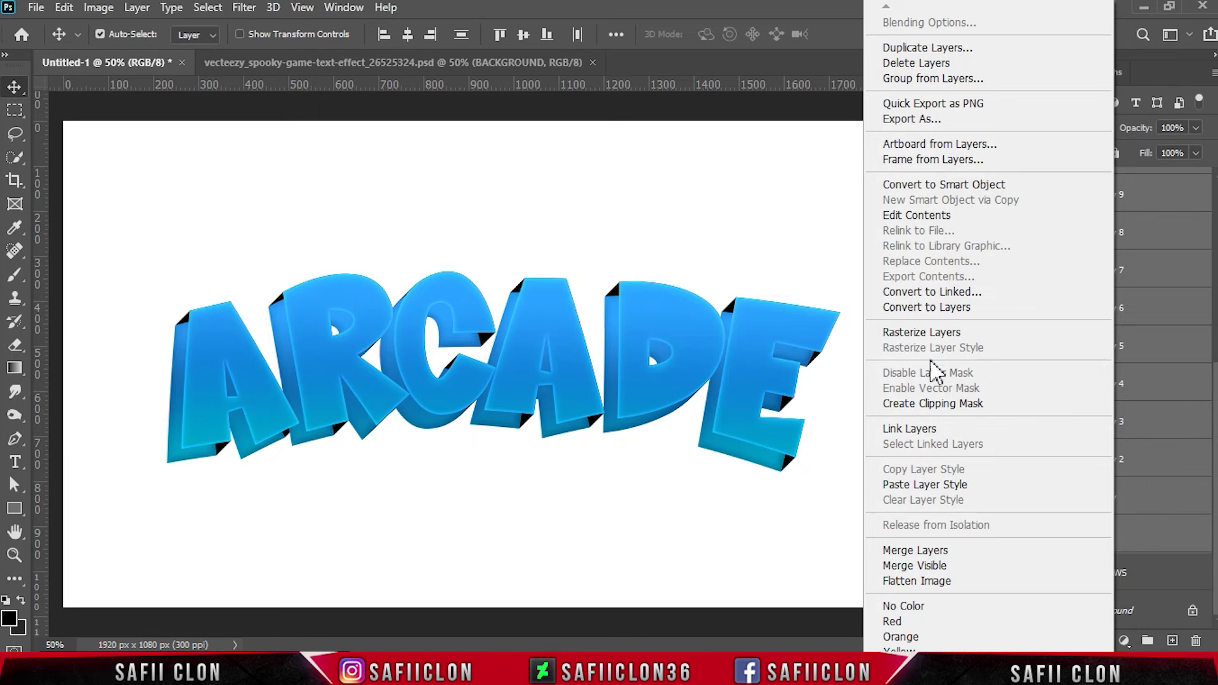
{"action": "left_click", "coordinate": [936, 485]}
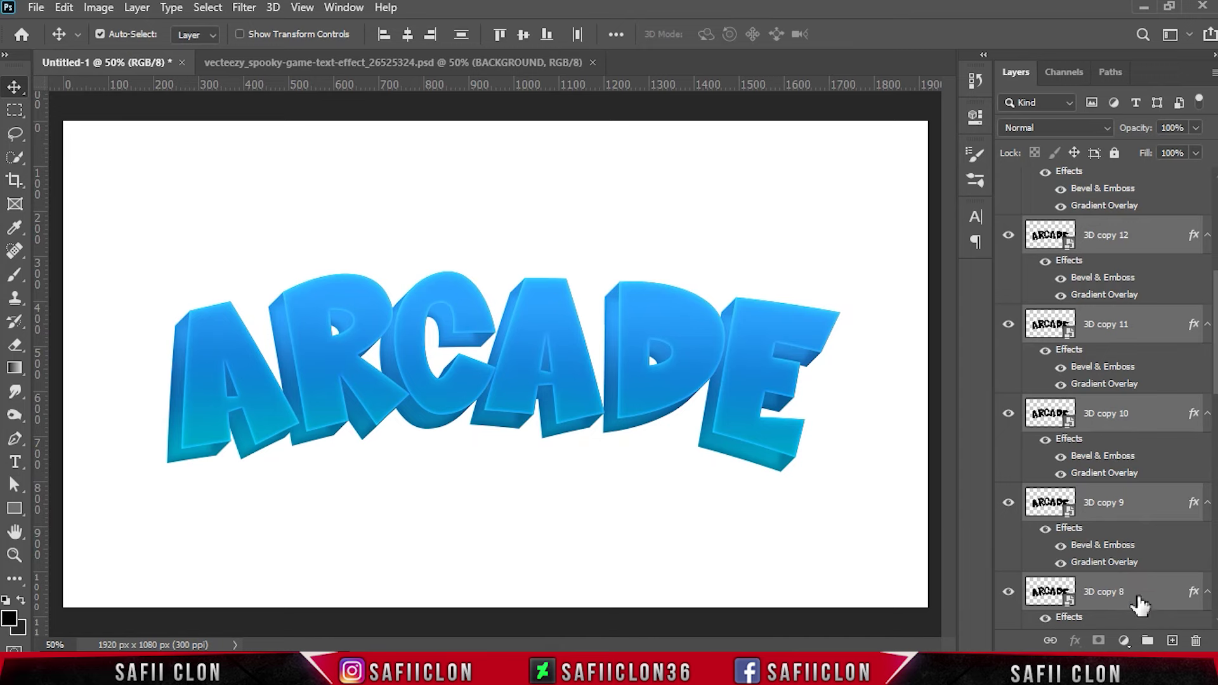
Group all layers from 3D copy 16 down to 3D into a group named 3D.
{"action": "mouse_move", "coordinate": [1213, 343]}
{"action": "left_mouse_down"}
{"action": "mouse_move", "coordinate": [1215, 229]}
{"action": "mouse_move", "coordinate": [1213, 495]}
{"action": "left_mouse_up"}
{"action": "left_click", "coordinate": [1115, 216]}
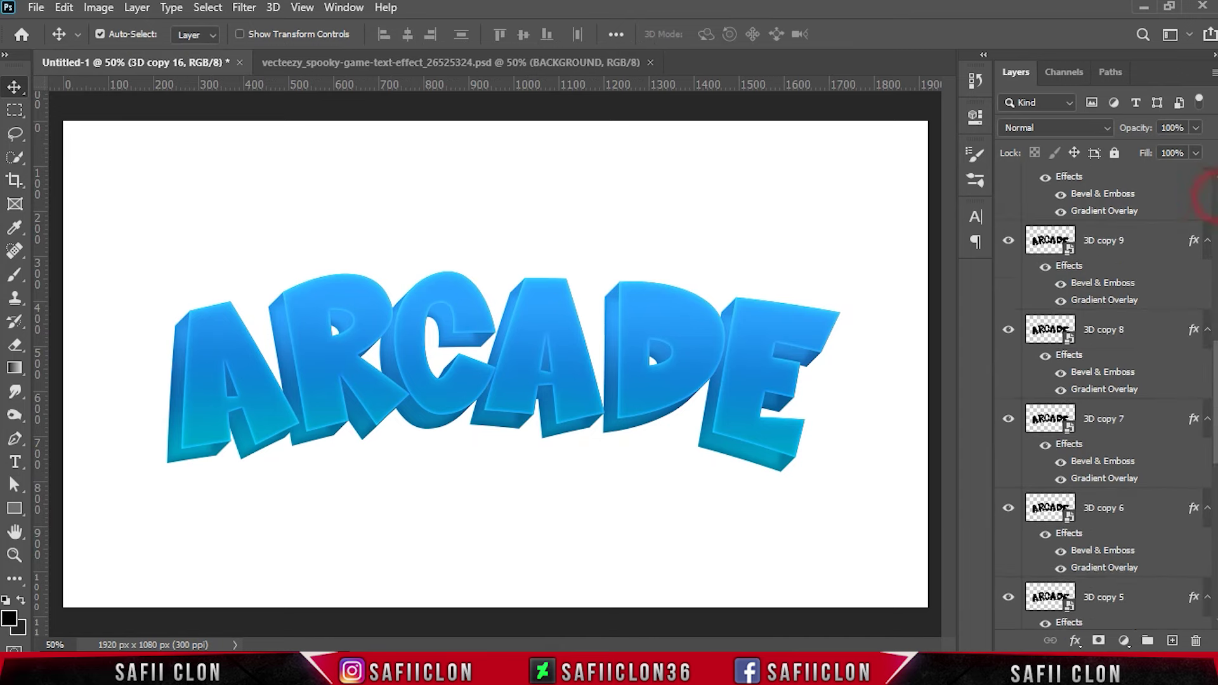
{"action": "left_click", "coordinate": [1118, 492], "text": "shift"}
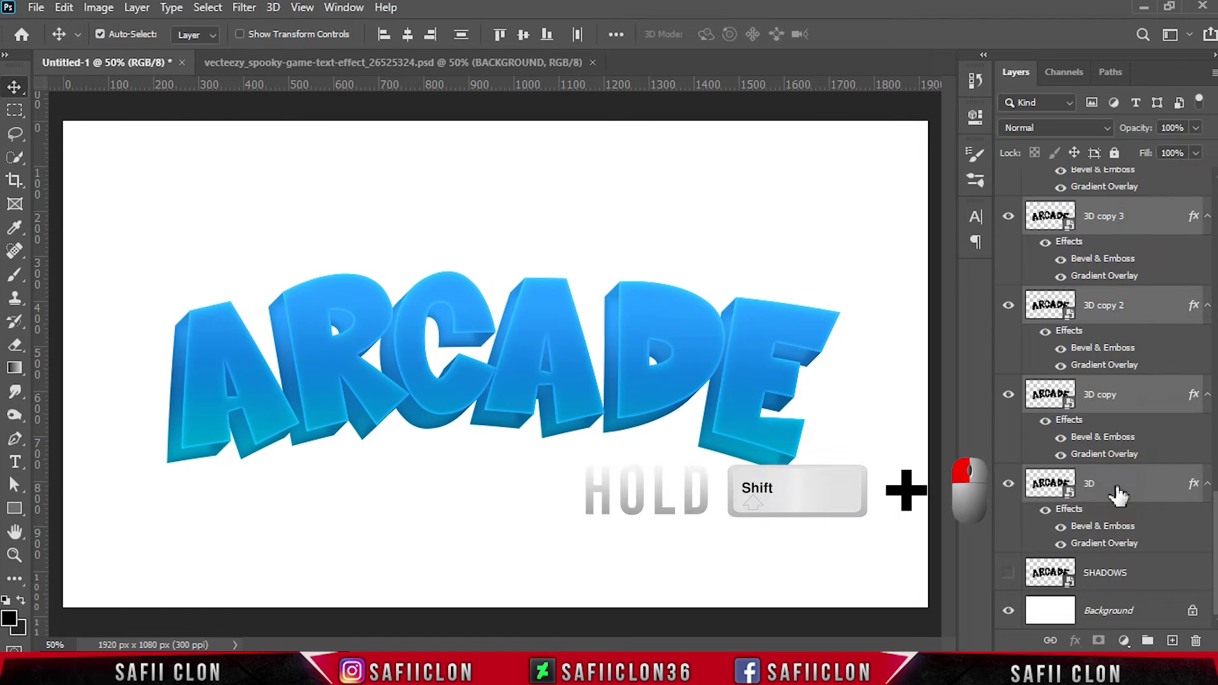
{"action": "right_click", "coordinate": [1118, 491]}
{"action": "left_click", "coordinate": [939, 81]}
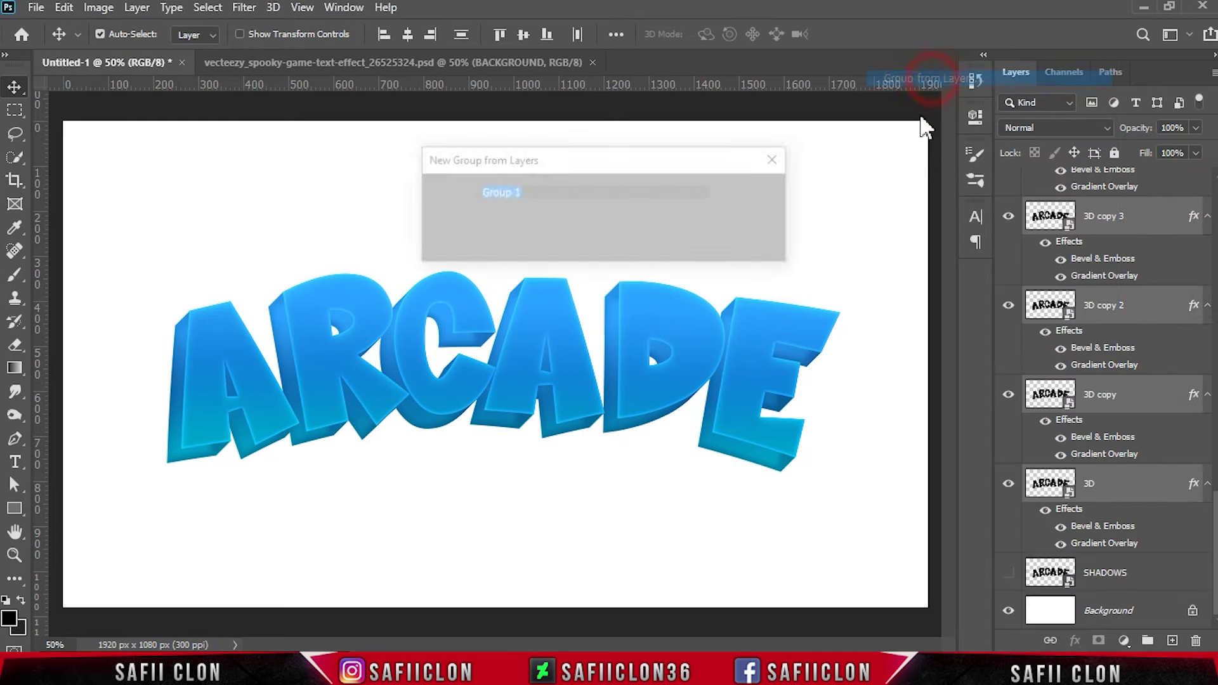
{"action": "type", "text": "3D"}
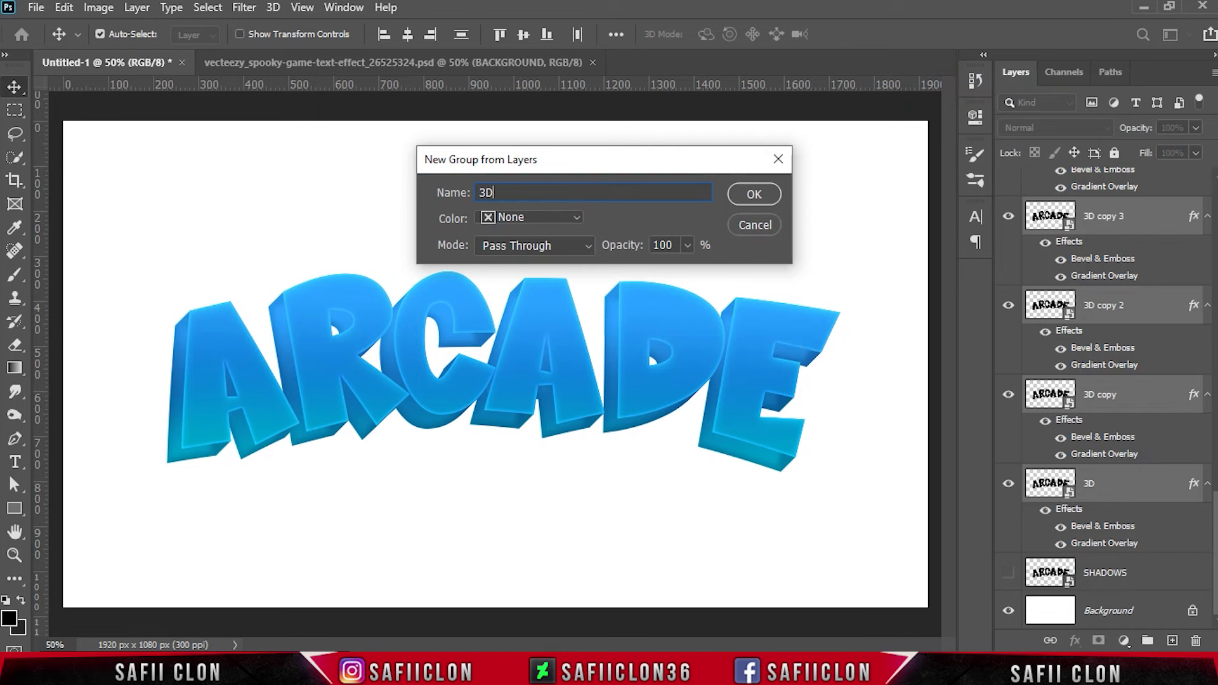
{"action": "left_click", "coordinate": [767, 193]}
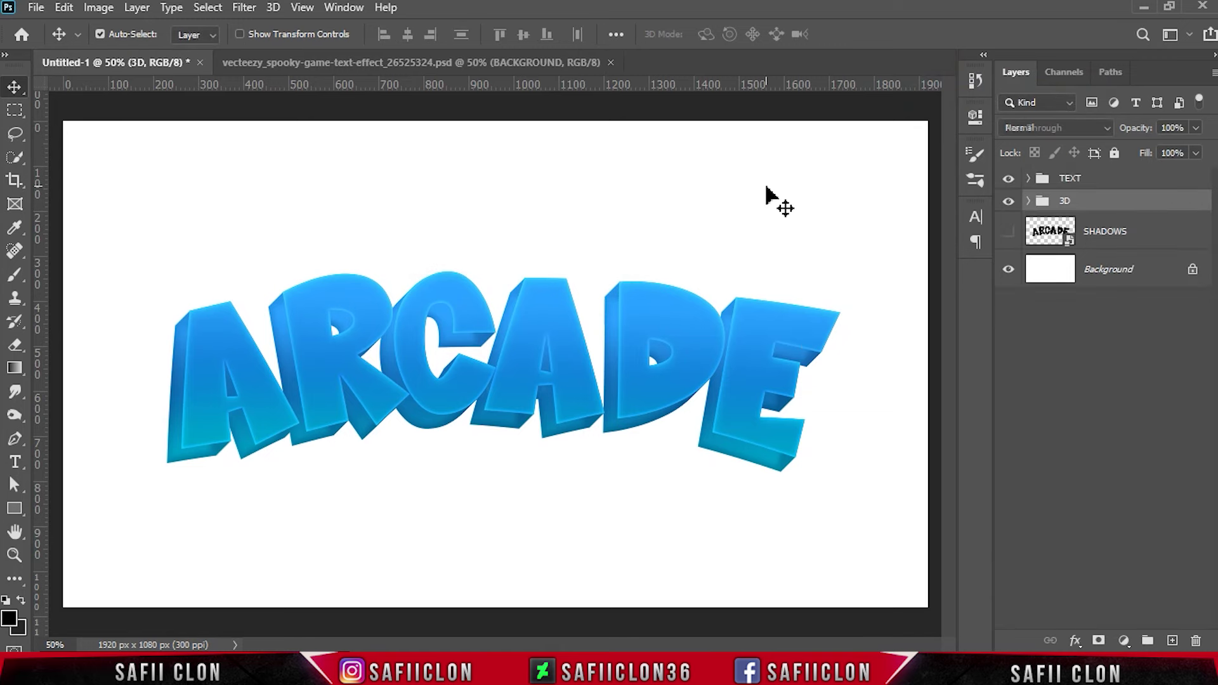
Make the SHADOWS layer visible and enable a Drop Shadow in its Blending Options.
{"action": "left_click", "coordinate": [1177, 236]}
{"action": "left_click", "coordinate": [1008, 231]}
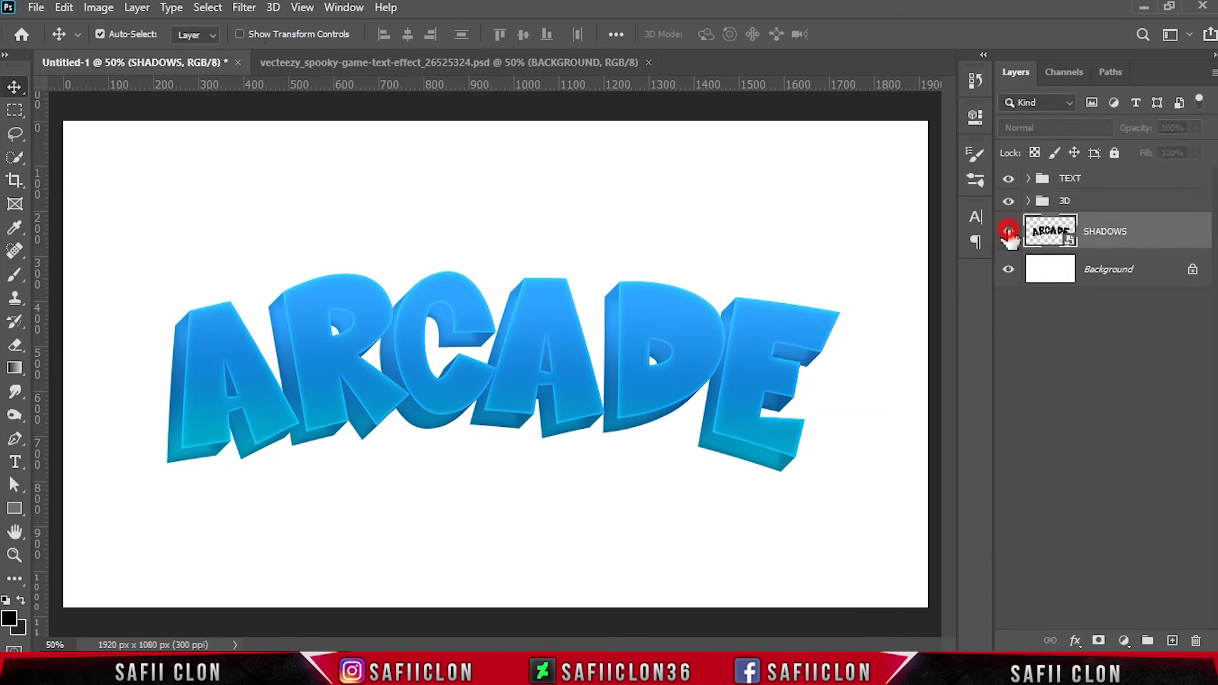
{"action": "right_click", "coordinate": [1160, 236]}
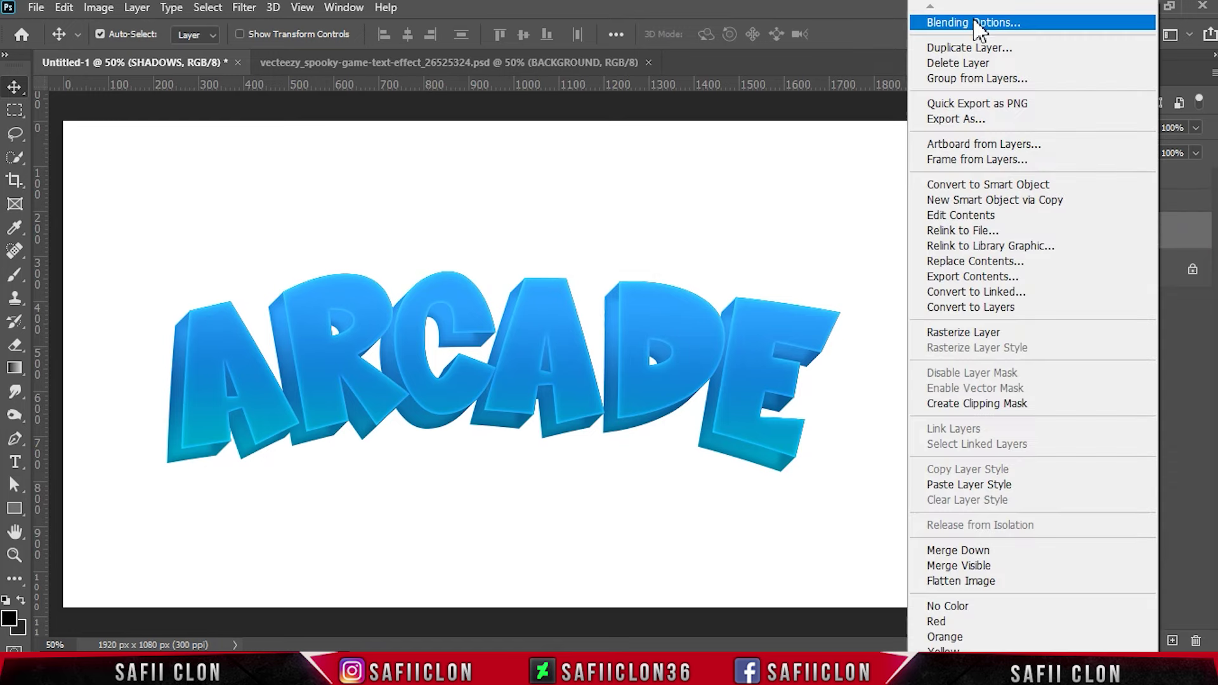
{"action": "left_click", "coordinate": [977, 24]}
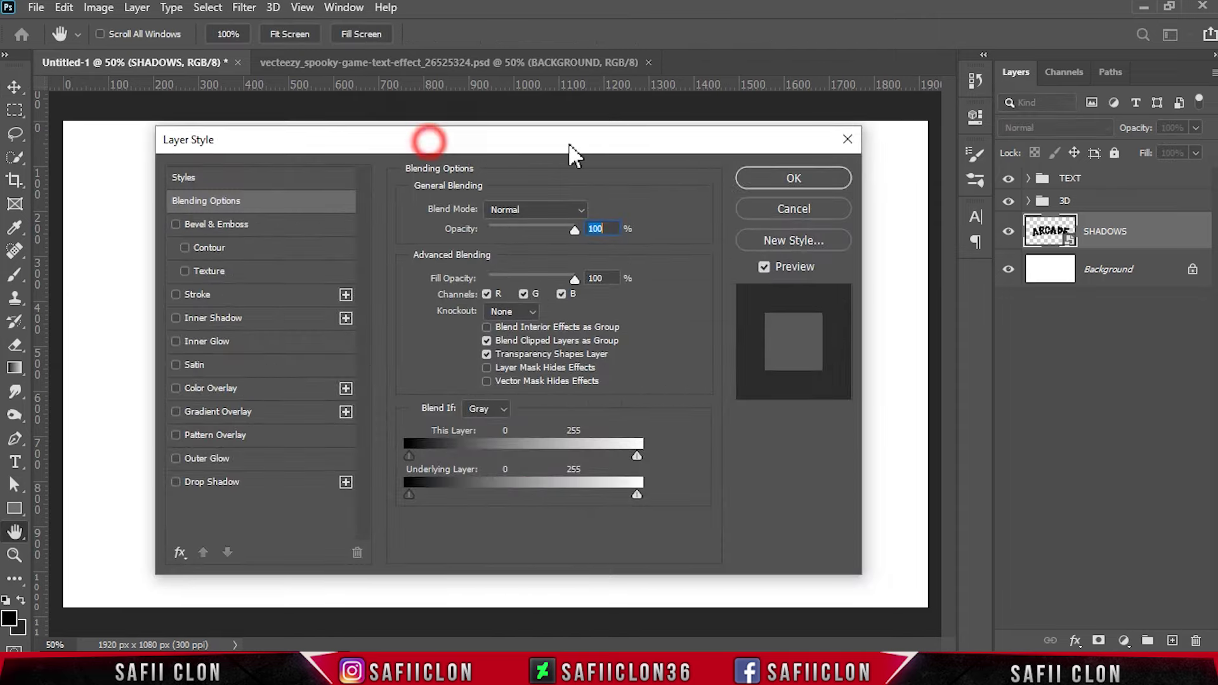
{"action": "mouse_move", "coordinate": [451, 145]}
{"action": "left_mouse_down"}
{"action": "mouse_move", "coordinate": [841, 155]}
{"action": "mouse_move", "coordinate": [978, 144]}
{"action": "left_mouse_up"}
{"action": "left_click", "coordinate": [802, 478]}
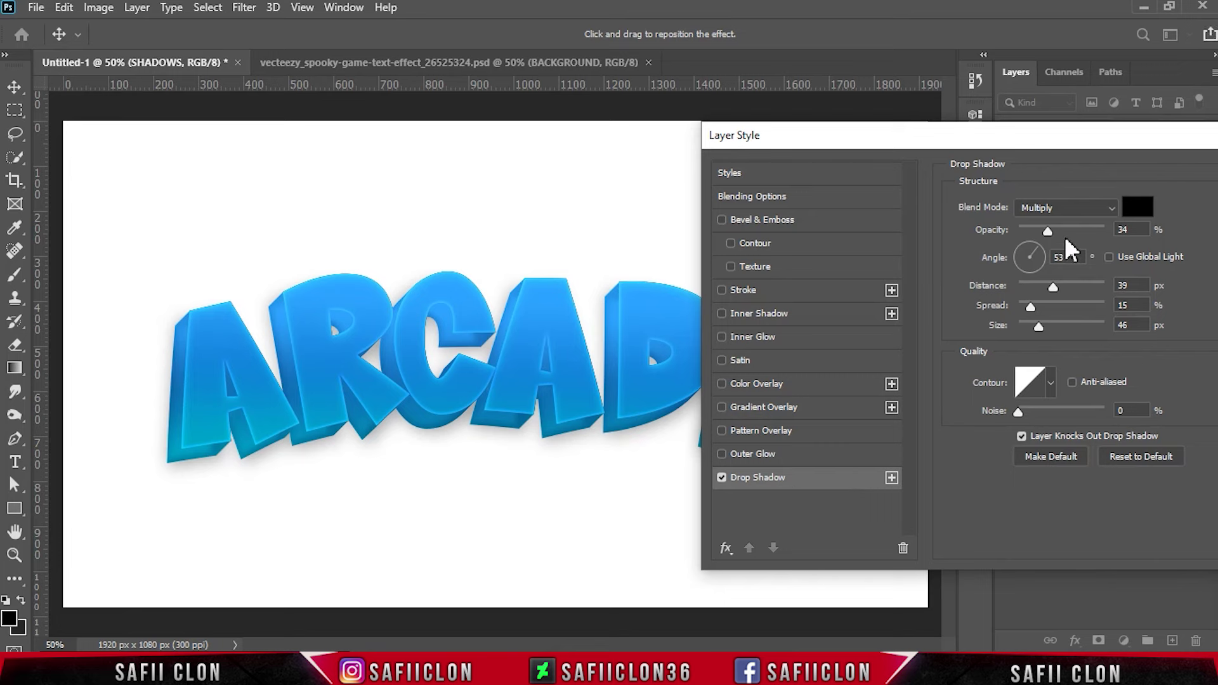
Make the drop shadow black Soft Light at 53%, 69 px distance, 38 px size, and add another.
{"action": "left_click", "coordinate": [1060, 204]}
{"action": "left_click", "coordinate": [1045, 438]}
{"action": "left_click", "coordinate": [1138, 206]}
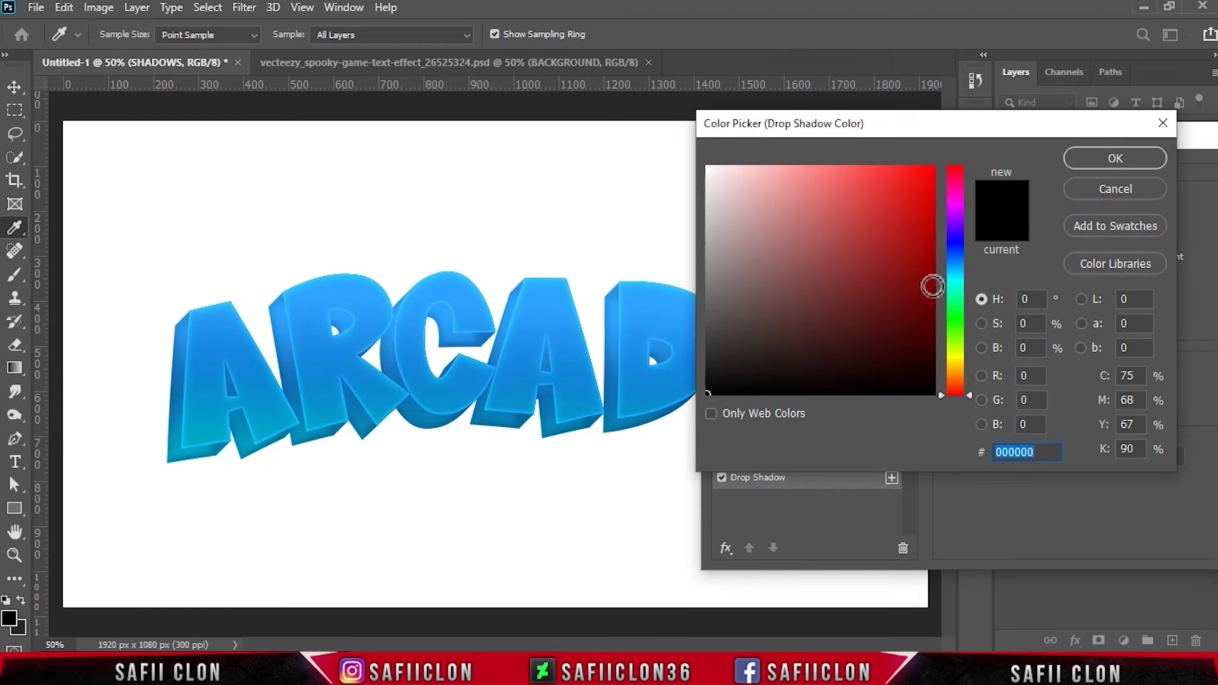
{"action": "left_click", "coordinate": [1092, 159]}
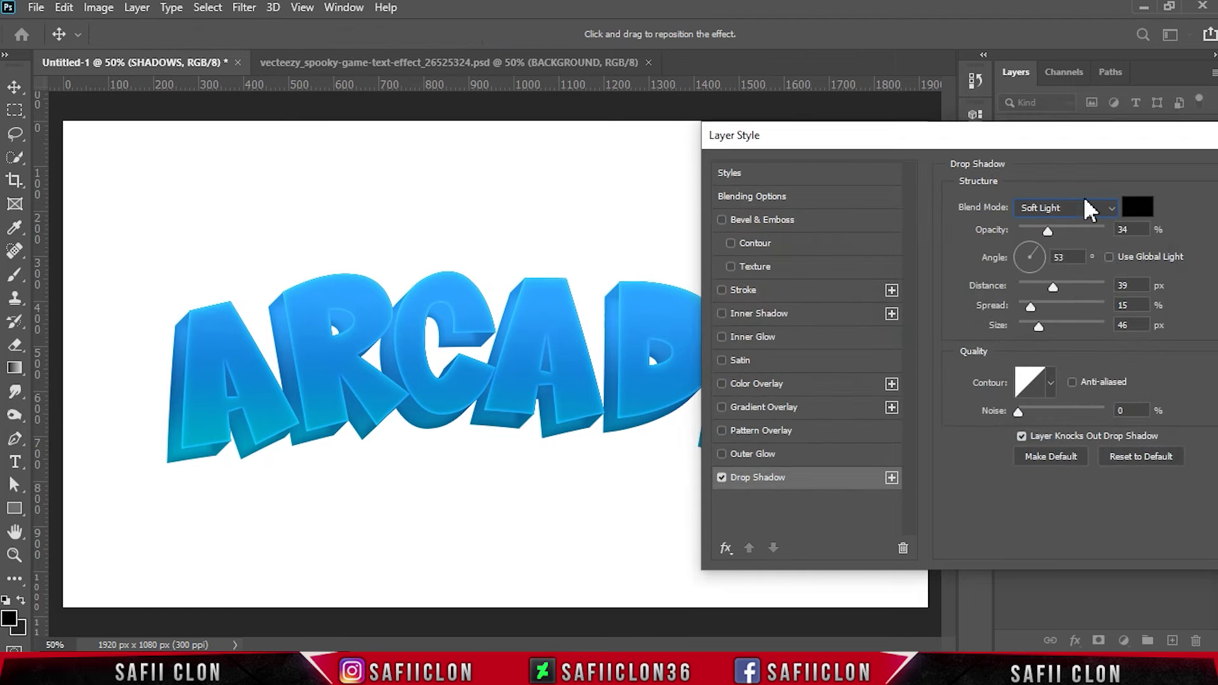
{"action": "left_click_drag", "start_coordinate": [1048, 231], "coordinate": [1065, 229]}
{"action": "left_click", "coordinate": [1053, 258]}
{"action": "type", "text": "5"}
{"action": "left_click_drag", "start_coordinate": [1068, 287], "coordinate": [1073, 287]}
{"action": "left_click_drag", "start_coordinate": [1029, 306], "coordinate": [1039, 307]}
{"action": "left_click", "coordinate": [1042, 305]}
{"action": "left_click_drag", "start_coordinate": [1039, 324], "coordinate": [1038, 326]}
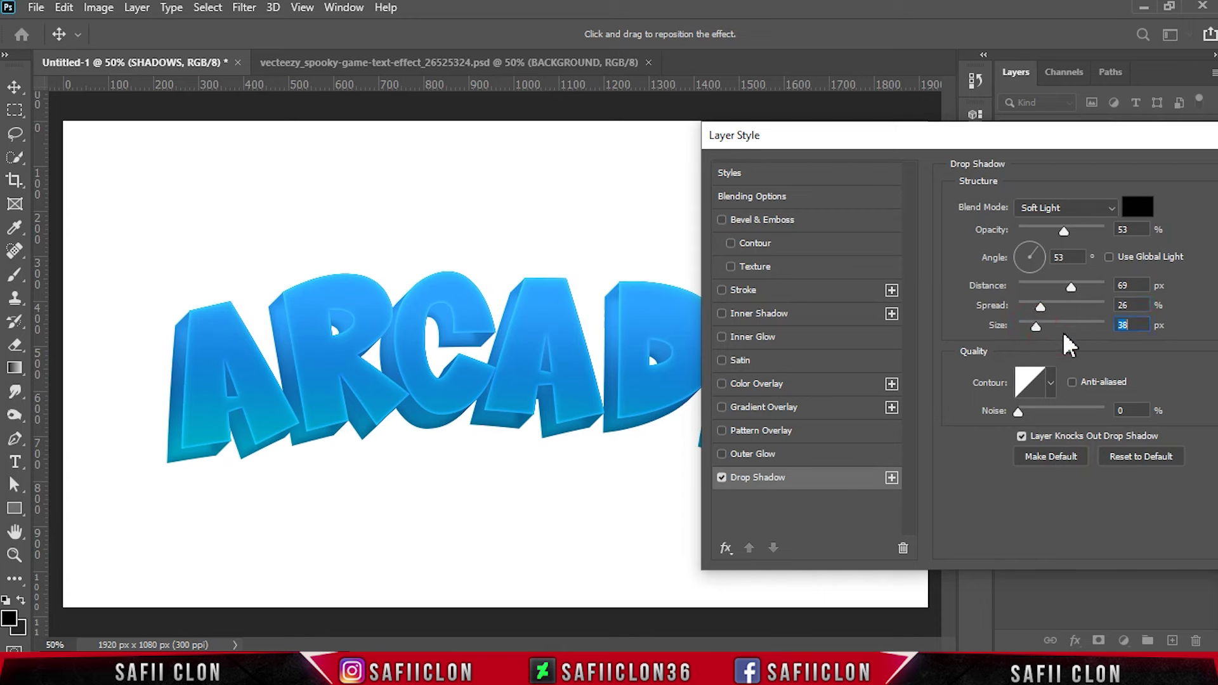
{"action": "left_click", "coordinate": [892, 478]}
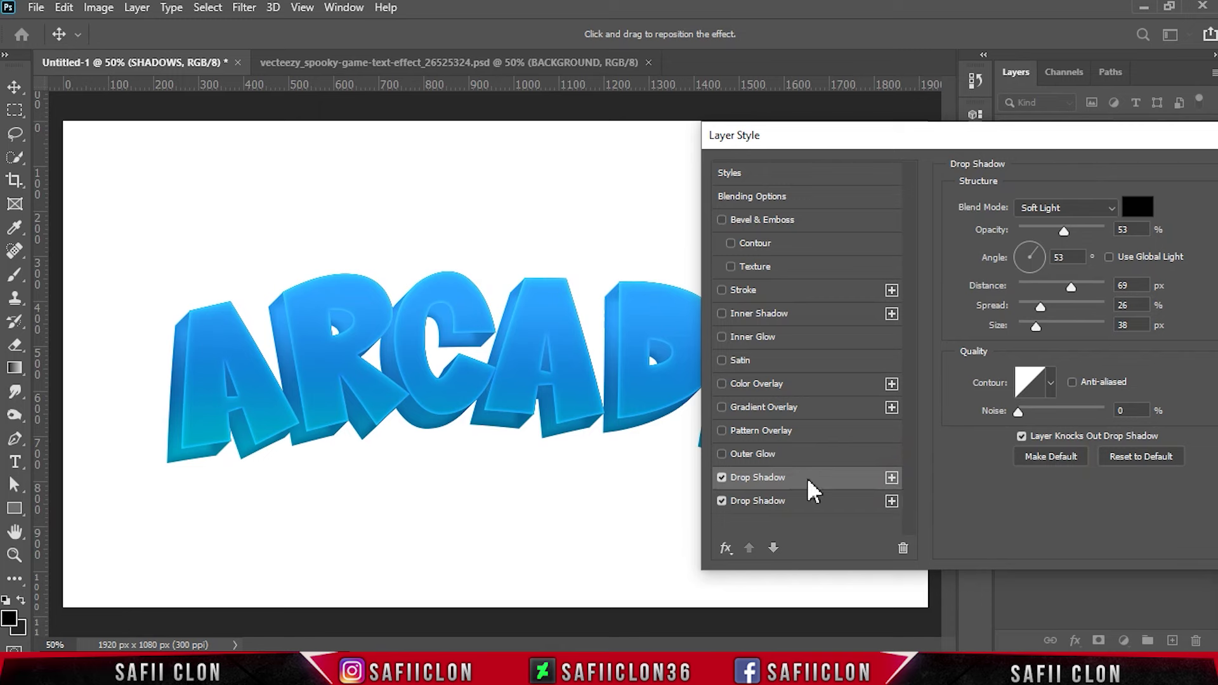
Tint the second Soft Light shadow dark blue with lower opacity, shorter distance and larger size.
{"action": "left_click", "coordinate": [1046, 207]}
{"action": "left_click", "coordinate": [1038, 436]}
{"action": "left_click_drag", "start_coordinate": [1060, 230], "coordinate": [1039, 230]}
{"action": "left_click", "coordinate": [1138, 210]}
{"action": "mouse_move", "coordinate": [950, 283]}
{"action": "left_mouse_down"}
{"action": "mouse_move", "coordinate": [951, 261]}
{"action": "mouse_move", "coordinate": [906, 333]}
{"action": "left_mouse_up"}
{"action": "left_click", "coordinate": [909, 278]}
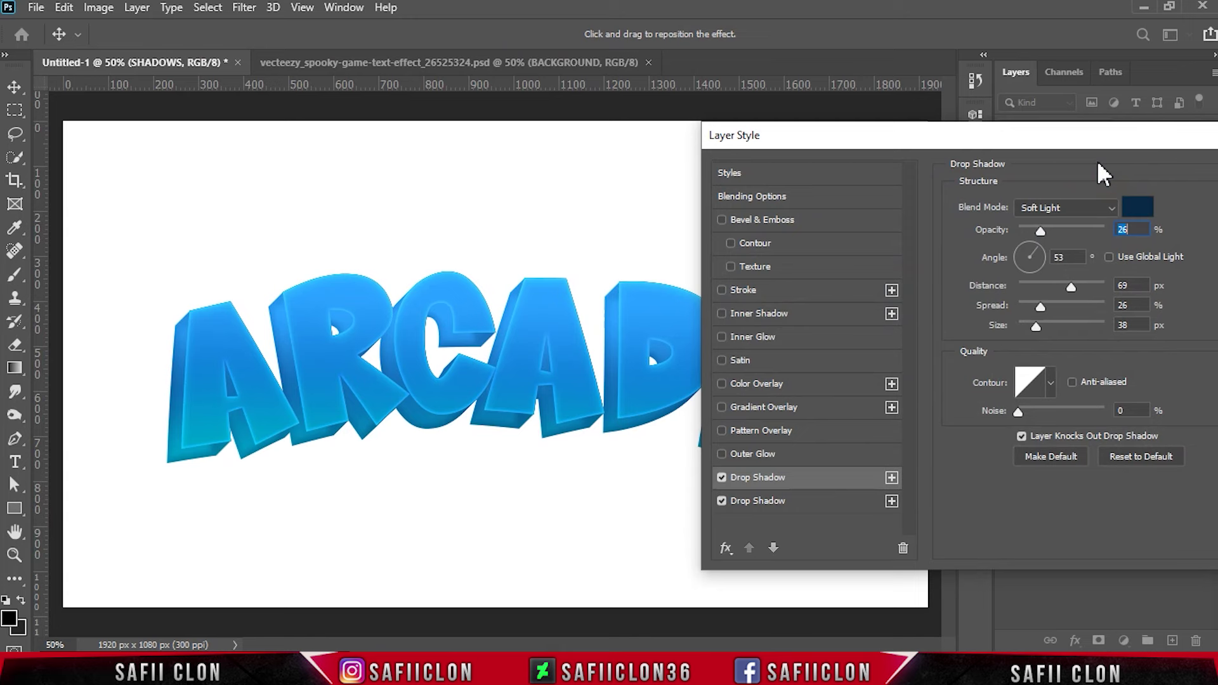
{"action": "left_click", "coordinate": [1052, 257]}
{"action": "left_click", "coordinate": [1062, 286]}
{"action": "left_click_drag", "start_coordinate": [1033, 325], "coordinate": [1045, 325]}
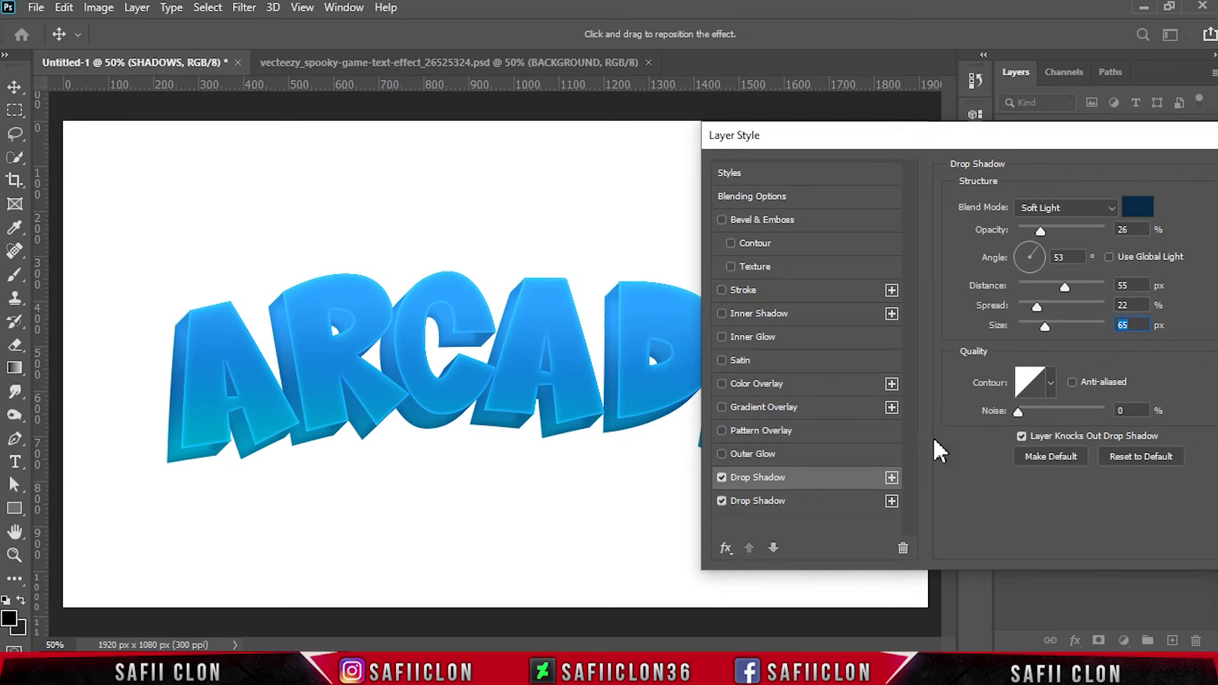
Add a third lighter-blue Soft Light shadow at 14%, 91 px distance, 84 px size, and apply.
{"action": "left_click", "coordinate": [891, 477]}
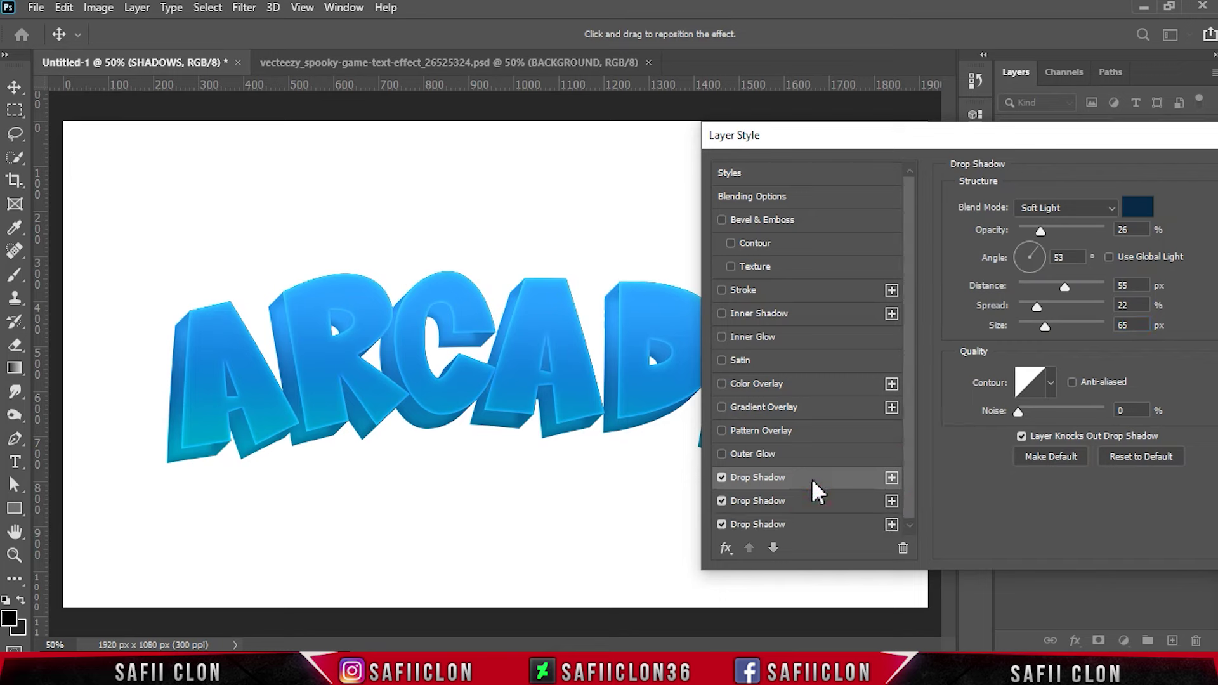
{"action": "left_click", "coordinate": [1060, 208]}
{"action": "left_click", "coordinate": [1055, 426]}
{"action": "left_click", "coordinate": [1139, 207]}
{"action": "left_click_drag", "start_coordinate": [857, 196], "coordinate": [905, 228]}
{"action": "left_click", "coordinate": [1094, 159]}
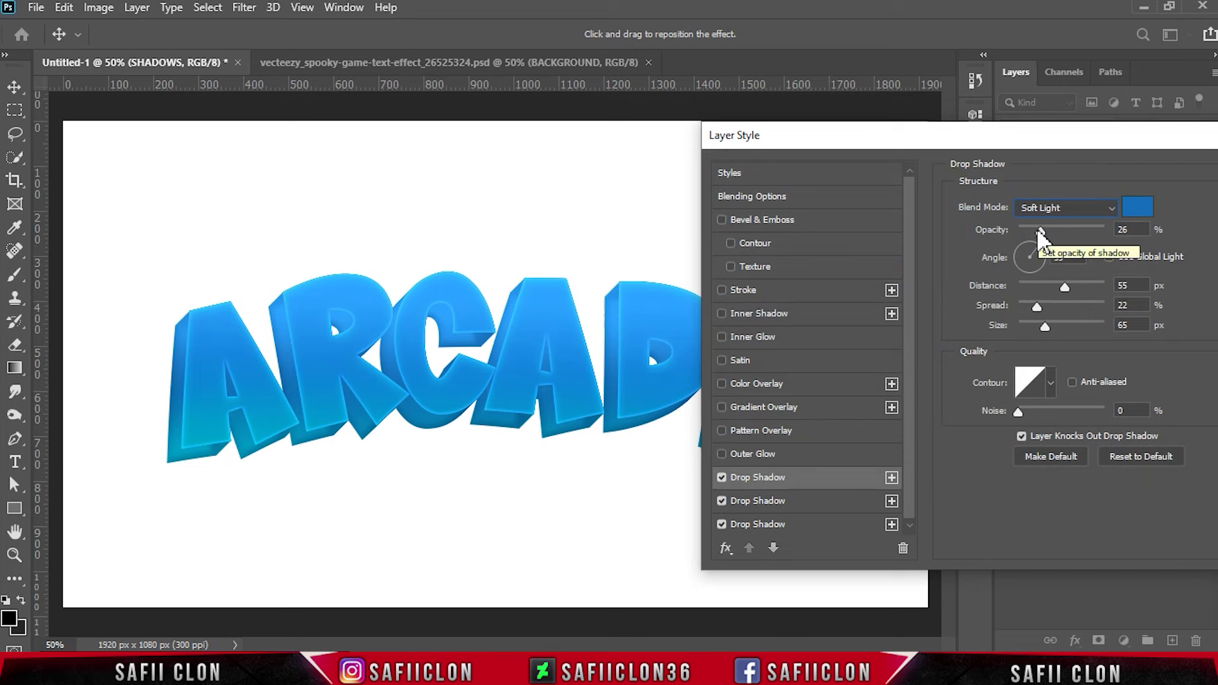
{"action": "left_click_drag", "start_coordinate": [1040, 231], "coordinate": [1030, 231]}
{"action": "double_click", "coordinate": [1066, 257]}
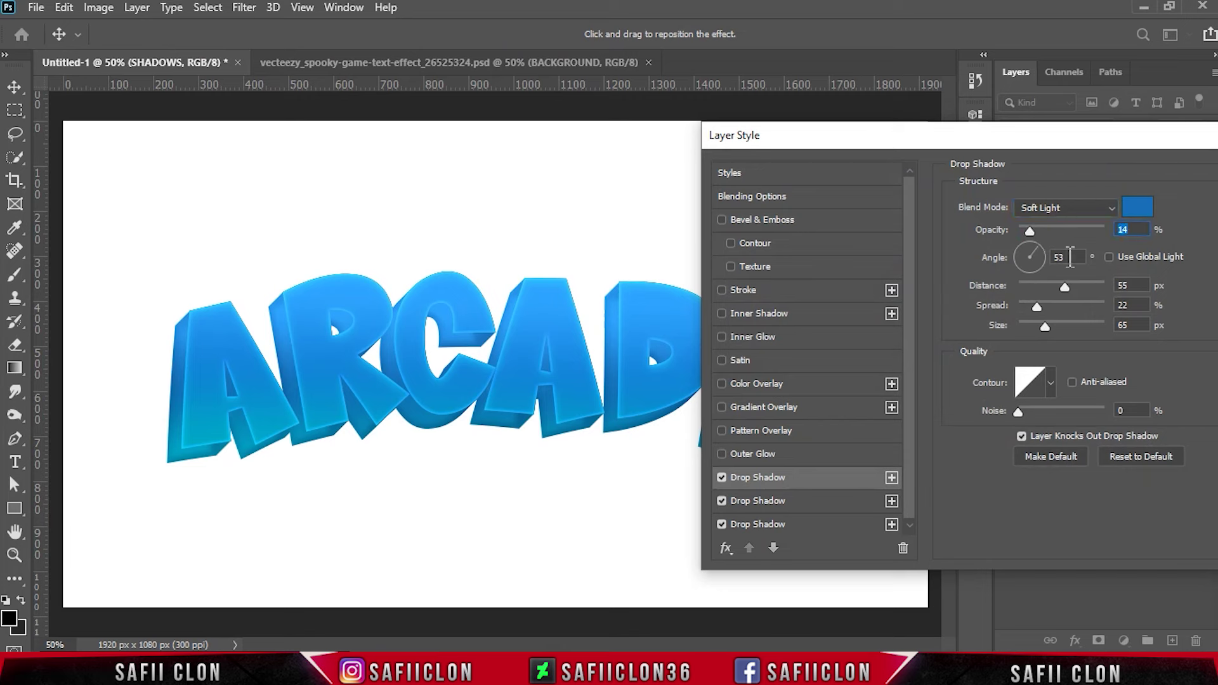
{"action": "mouse_move", "coordinate": [1066, 285]}
{"action": "left_mouse_down"}
{"action": "mouse_move", "coordinate": [1083, 287]}
{"action": "mouse_move", "coordinate": [1029, 306]}
{"action": "left_mouse_up"}
{"action": "left_click", "coordinate": [1053, 324]}
{"action": "mouse_move", "coordinate": [1172, 140]}
{"action": "left_mouse_down"}
{"action": "mouse_move", "coordinate": [872, 142]}
{"action": "mouse_move", "coordinate": [721, 162]}
{"action": "left_mouse_up"}
{"action": "left_click", "coordinate": [877, 180]}
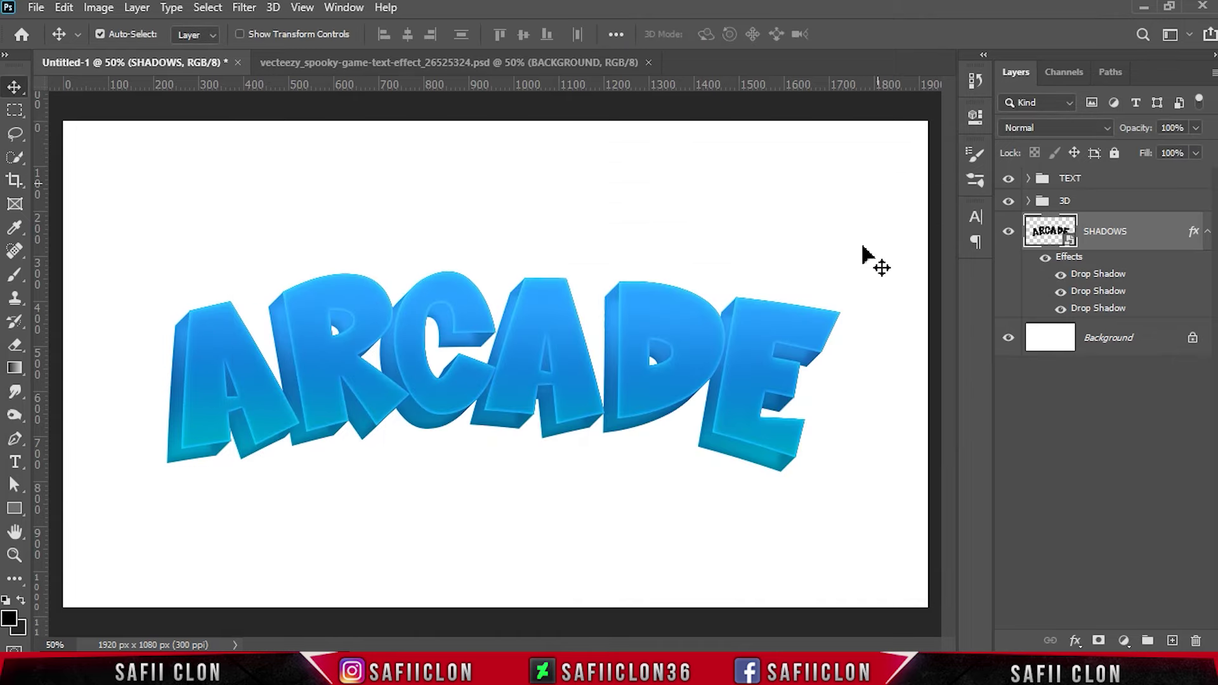
Toggle the SHADOWS layer's visibility to compare the shadow effect.
{"action": "left_click", "coordinate": [1008, 232]}
{"action": "left_click", "coordinate": [1008, 234]}
{"action": "left_click", "coordinate": [1008, 234]}
{"action": "left_click", "coordinate": [1008, 235]}
Put the SHADOWS layer into a collapsed group named SHADOWS.
{"action": "right_click", "coordinate": [1139, 236]}
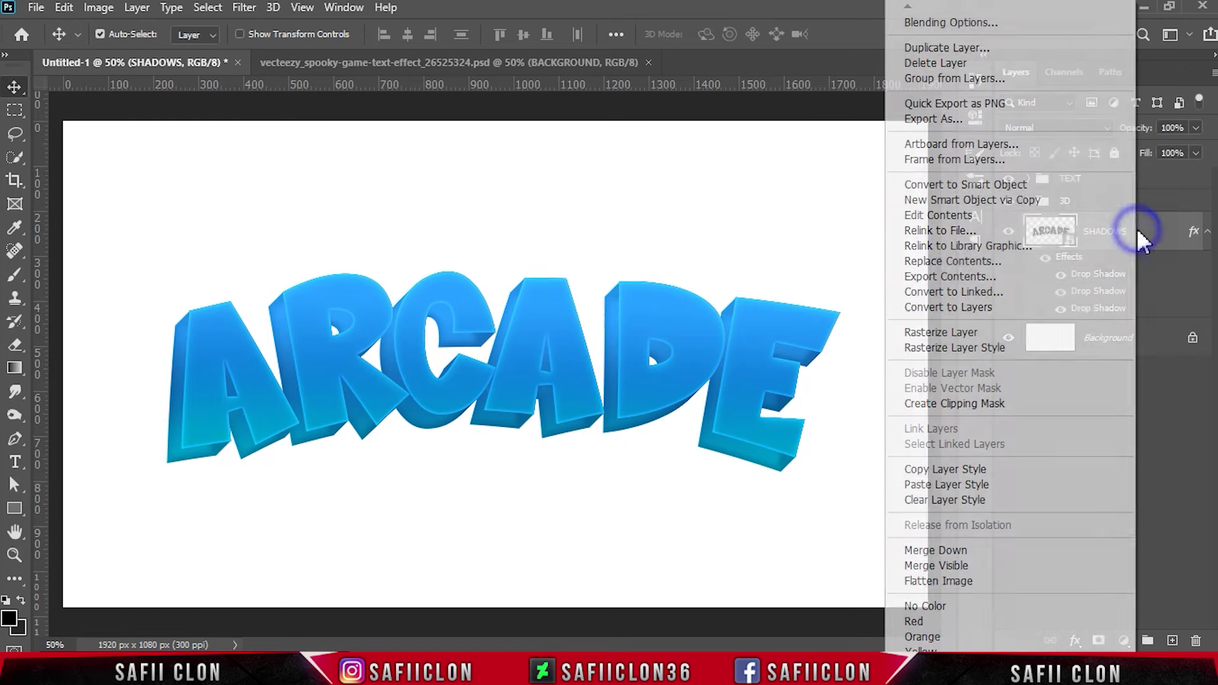
{"action": "left_click", "coordinate": [939, 78]}
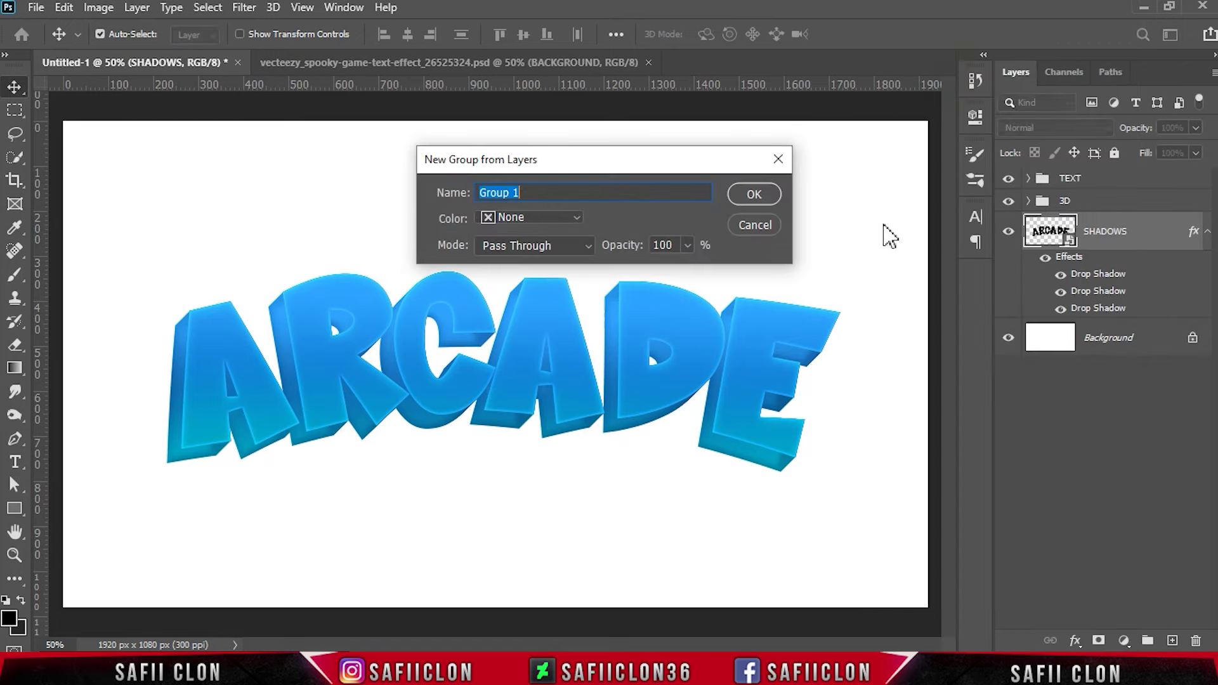
{"action": "type", "text": "SHADOWS"}
{"action": "left_click", "coordinate": [754, 194]}
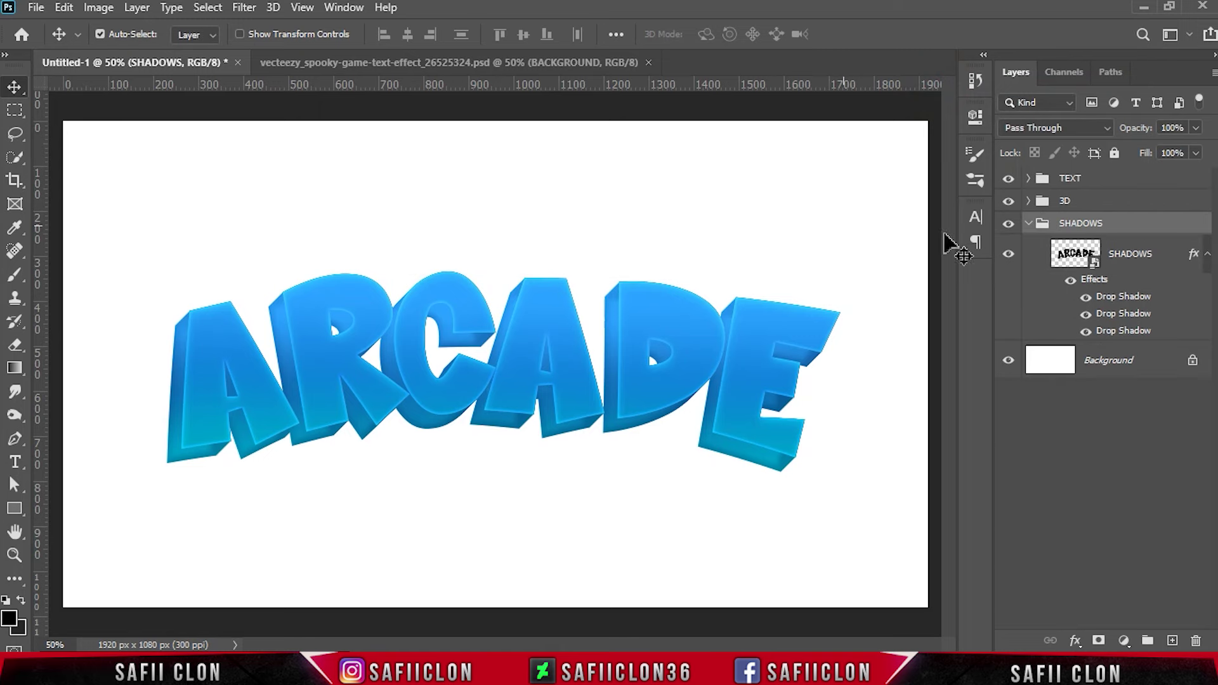
{"action": "left_click", "coordinate": [1028, 222]}
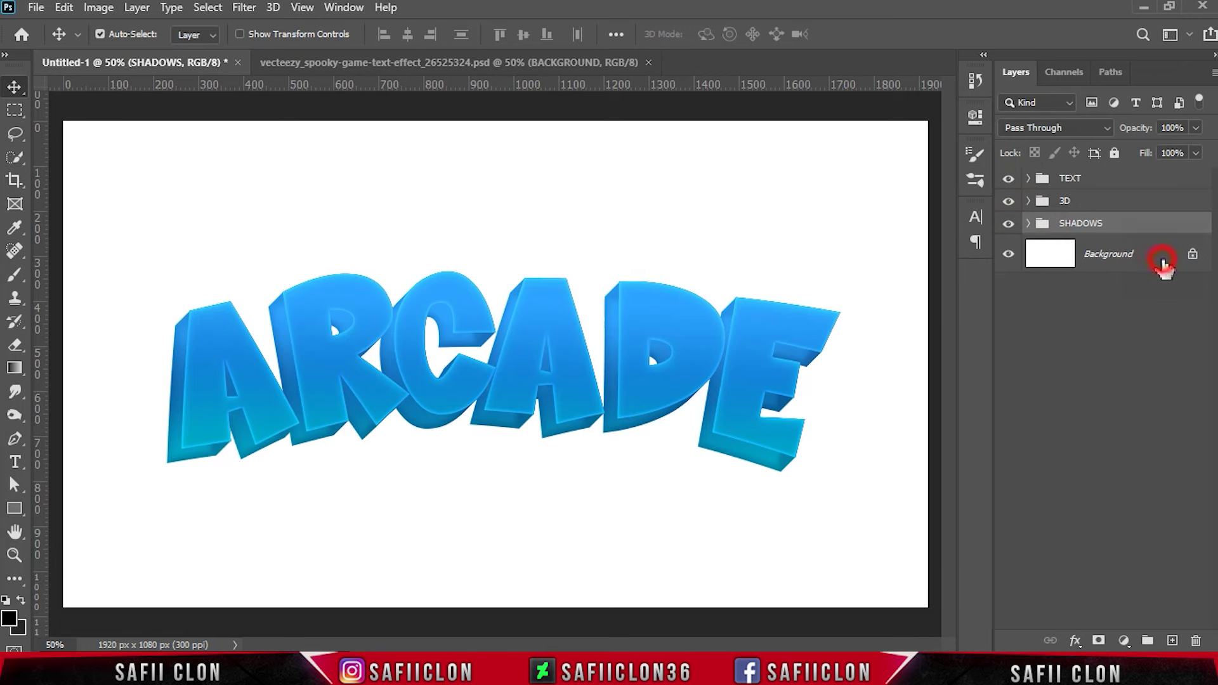
{"action": "left_click", "coordinate": [1164, 264]}
Add a 260632 dark purple Solid Color fill layer with an empty Layer 1 above it.
{"action": "left_click", "coordinate": [1124, 640]}
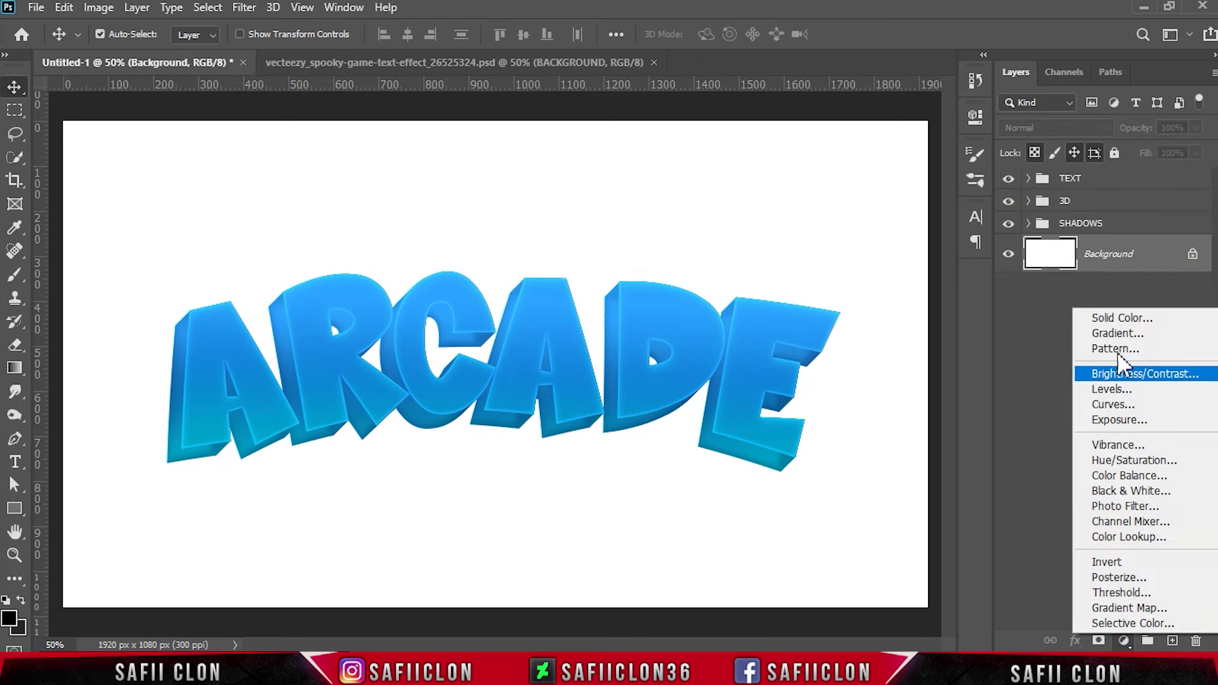
{"action": "left_click", "coordinate": [1118, 321]}
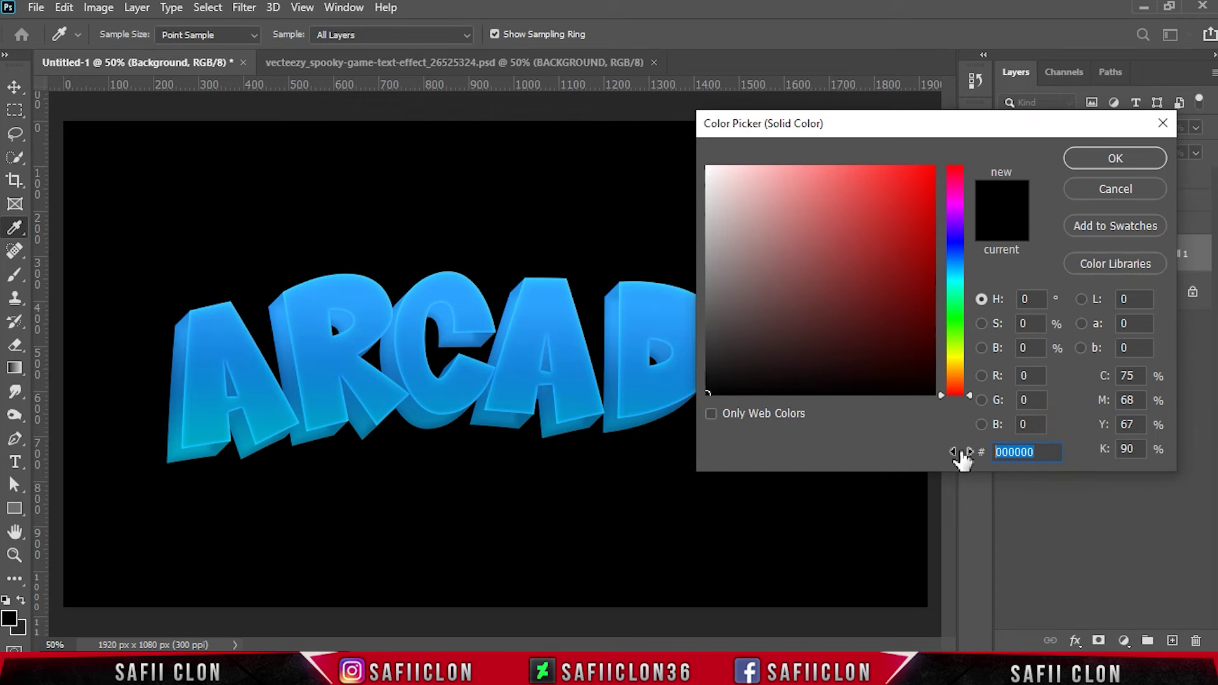
{"action": "type", "text": "2"}
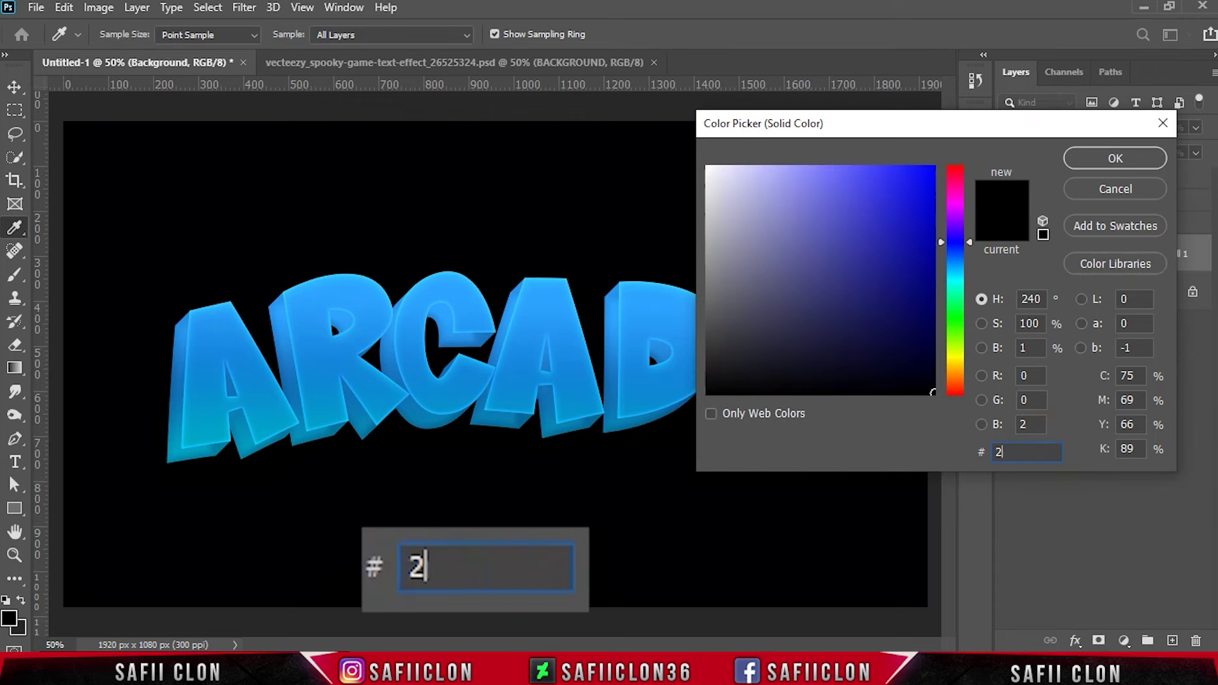
{"action": "type", "text": "6063"}
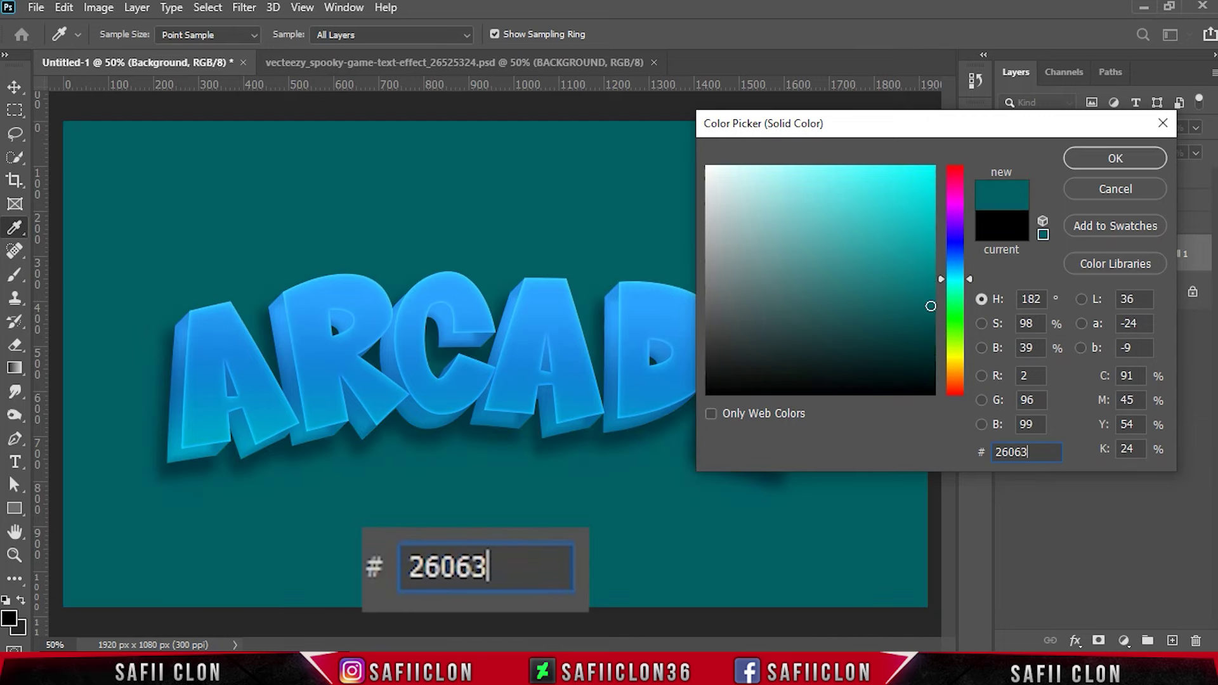
{"action": "type", "text": "2"}
{"action": "left_click", "coordinate": [1114, 158]}
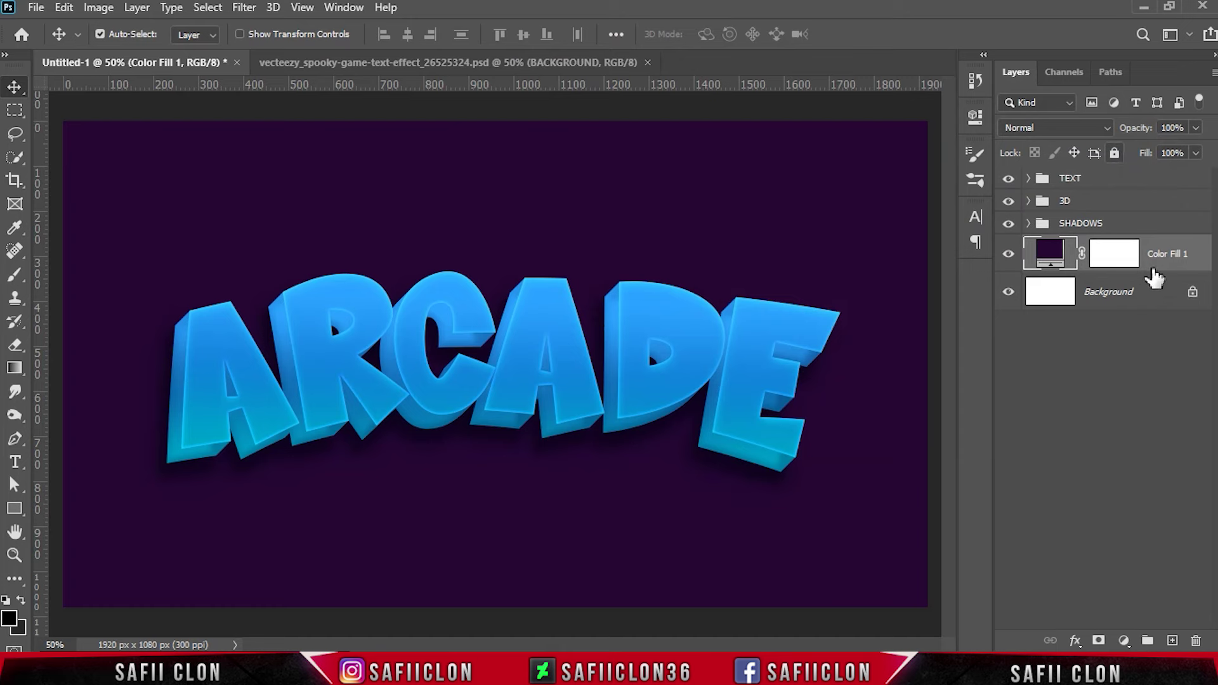
{"action": "left_click", "coordinate": [1172, 641]}
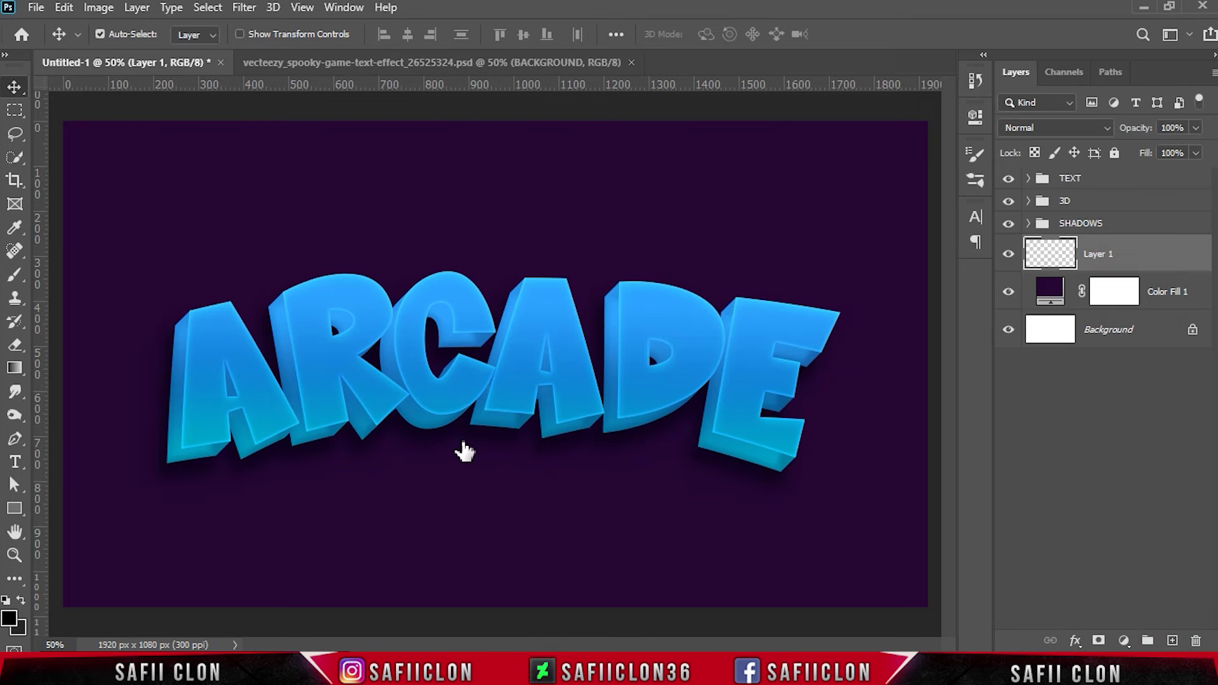
{"action": "left_click", "coordinate": [14, 368]}
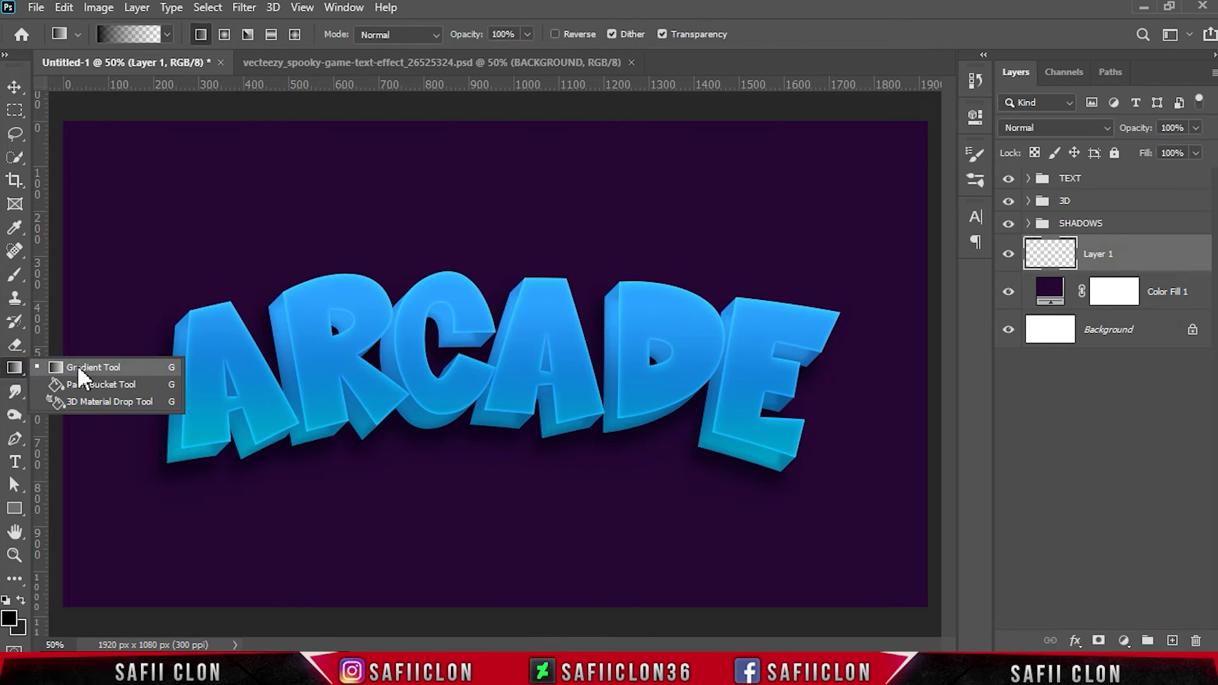
Fill Layer 1 with solid black using the Paint Bucket.
{"action": "left_click", "coordinate": [97, 386]}
{"action": "left_click", "coordinate": [9, 618]}
{"action": "left_click_drag", "start_coordinate": [729, 350], "coordinate": [706, 394]}
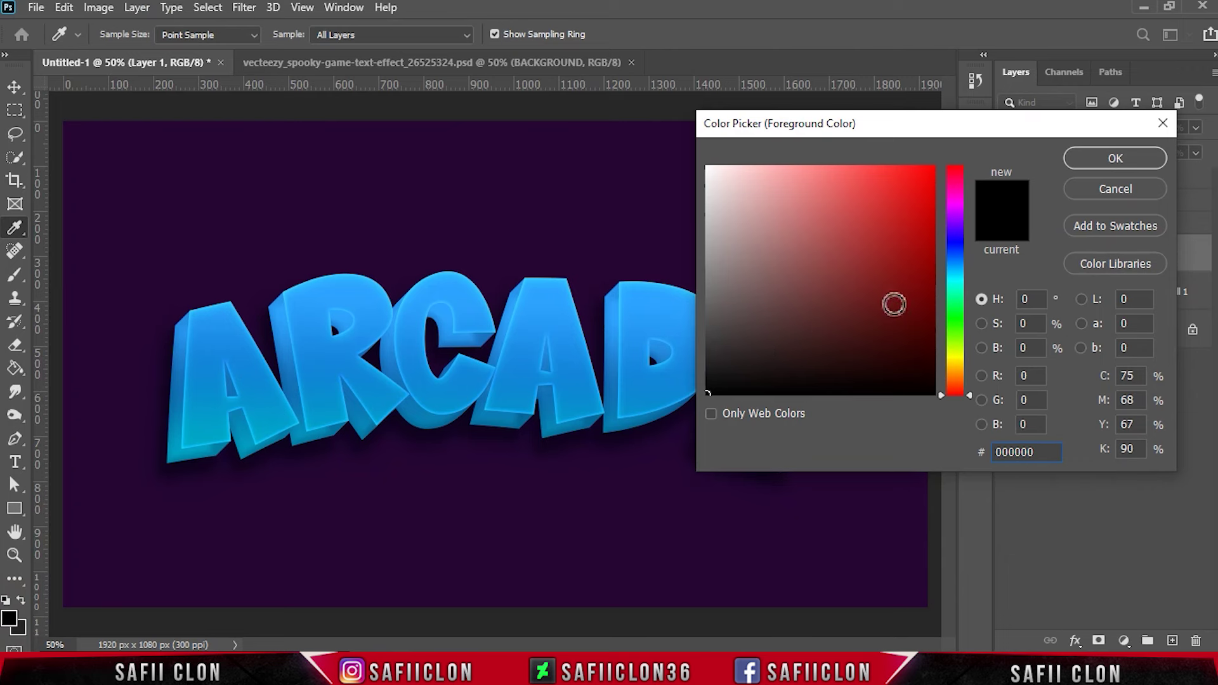
{"action": "left_click", "coordinate": [1152, 160]}
{"action": "left_click", "coordinate": [492, 253]}
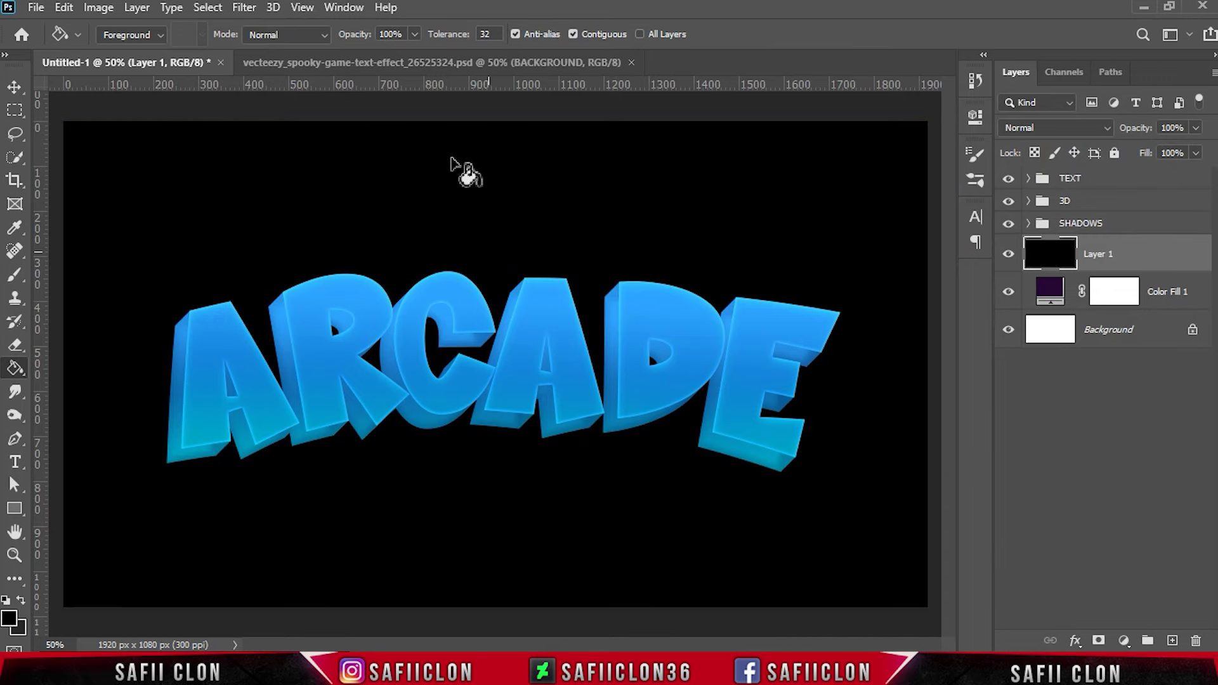
{"action": "left_click", "coordinate": [244, 8]}
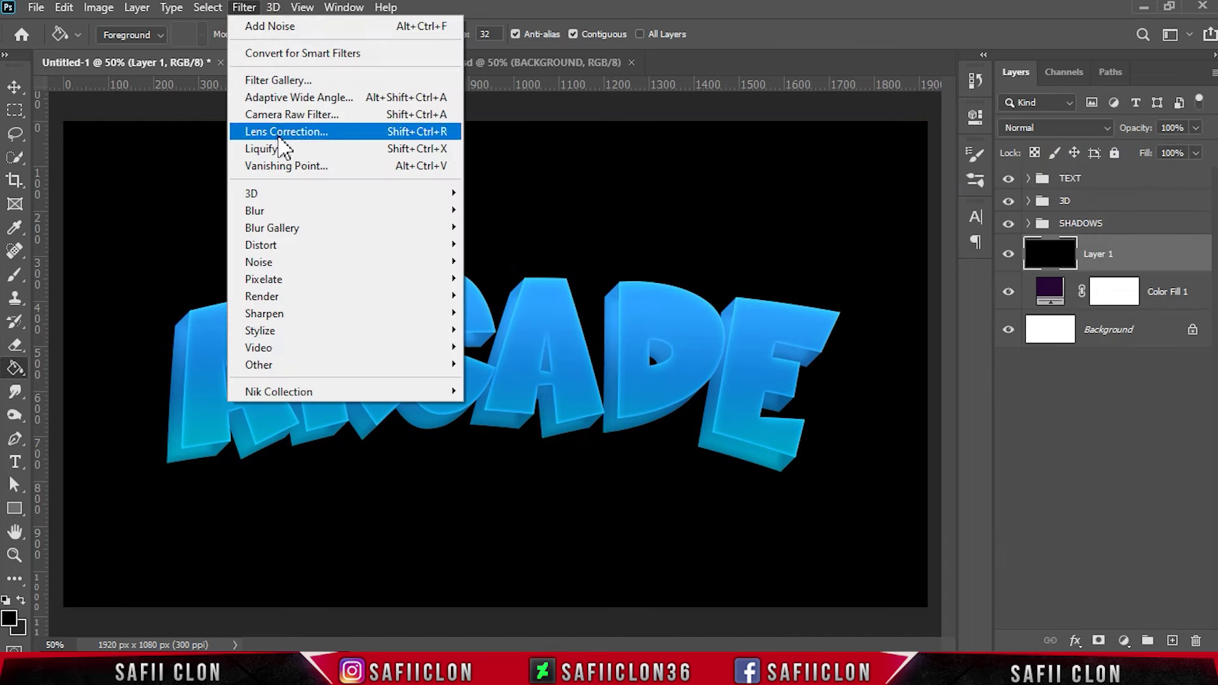
{"action": "mouse_move", "coordinate": [259, 261]}
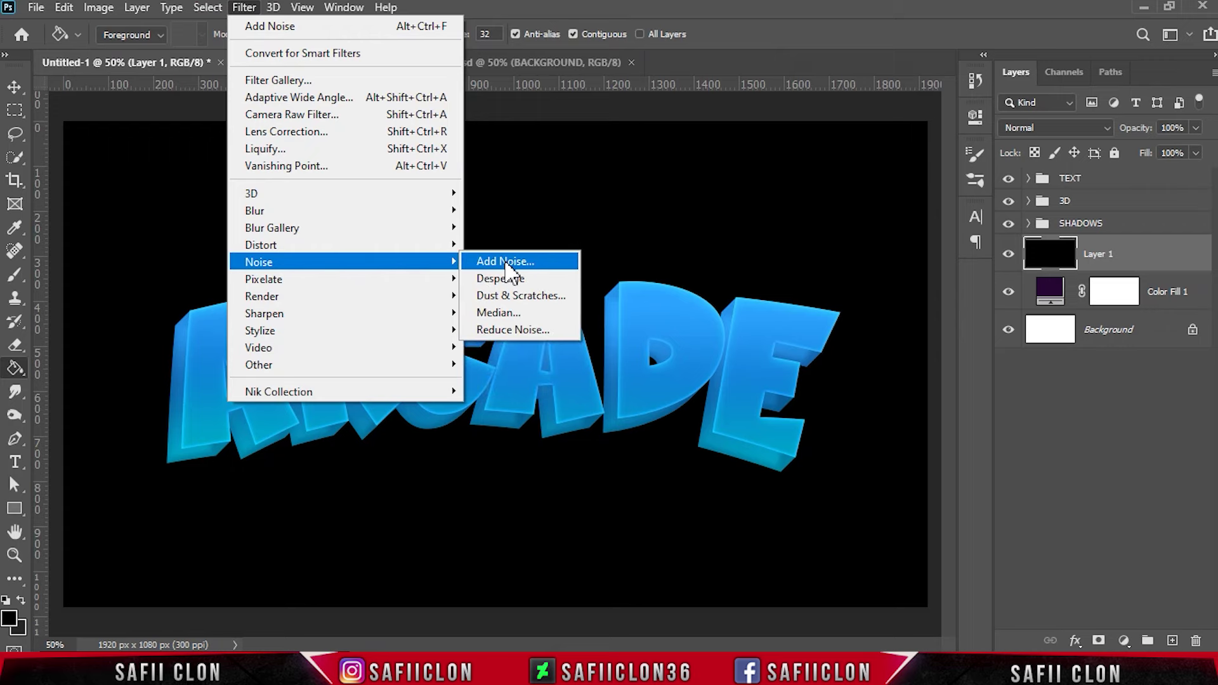
Apply monochromatic Gaussian Add Noise at about 29% to Layer 1.
{"action": "left_click", "coordinate": [505, 262]}
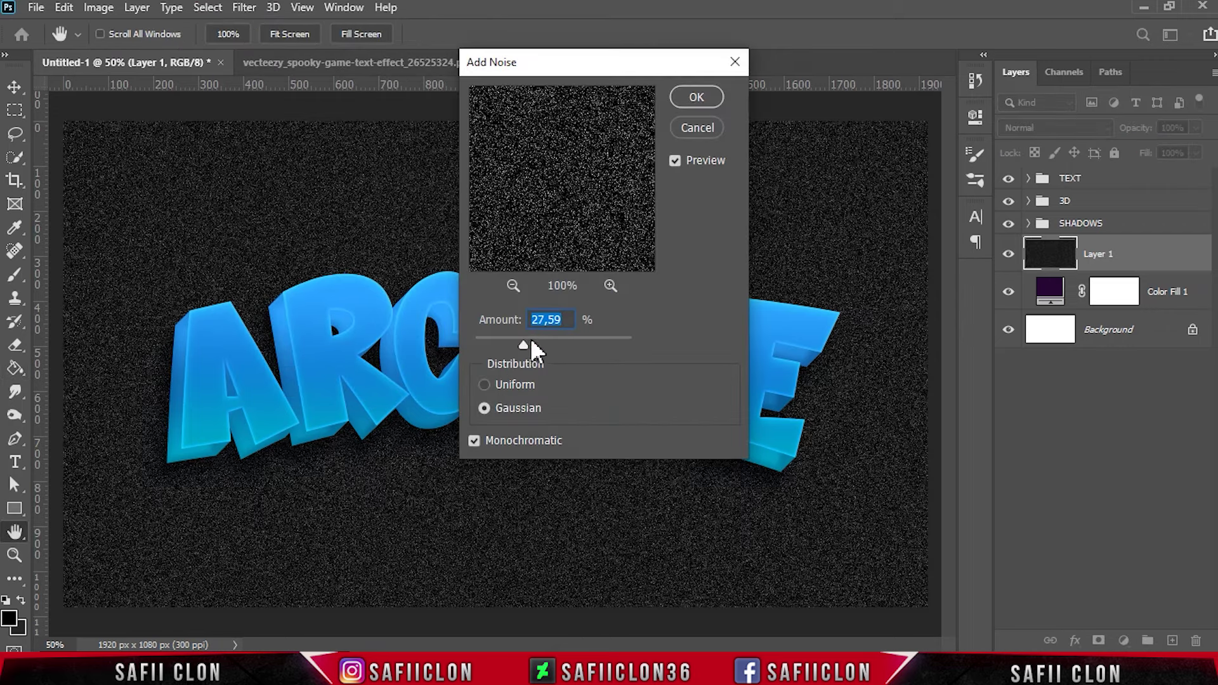
{"action": "left_click", "coordinate": [531, 341]}
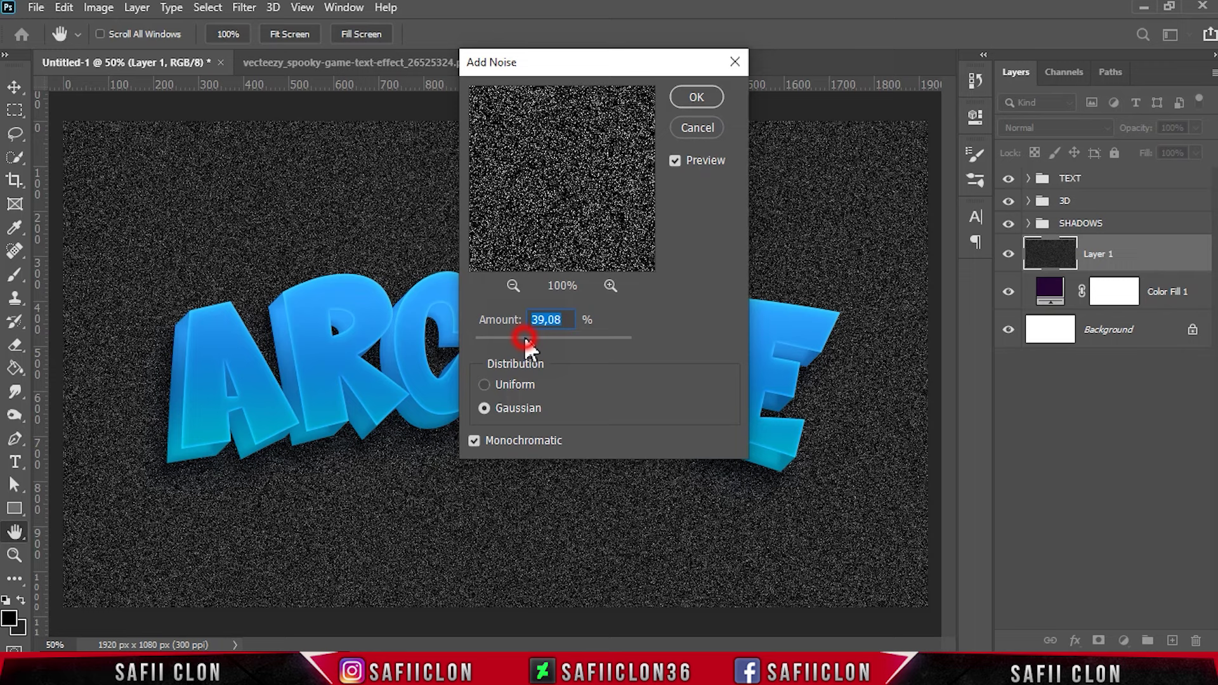
{"action": "left_click_drag", "start_coordinate": [526, 341], "coordinate": [523, 341]}
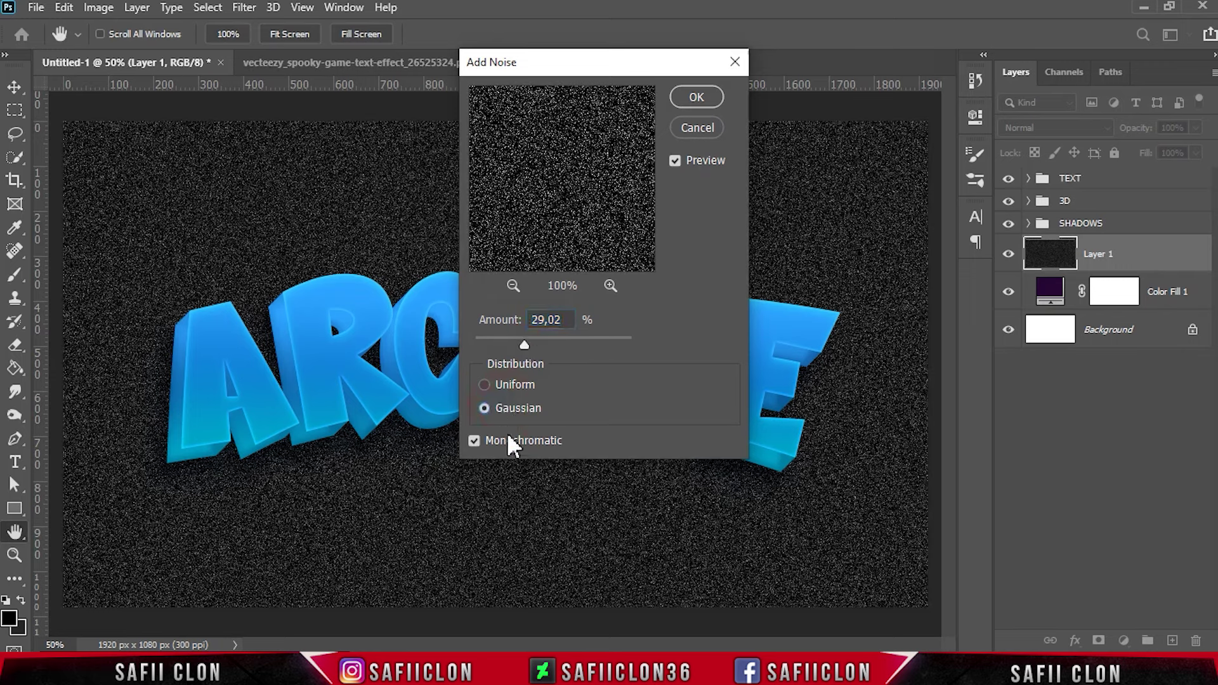
{"action": "left_click", "coordinate": [696, 97]}
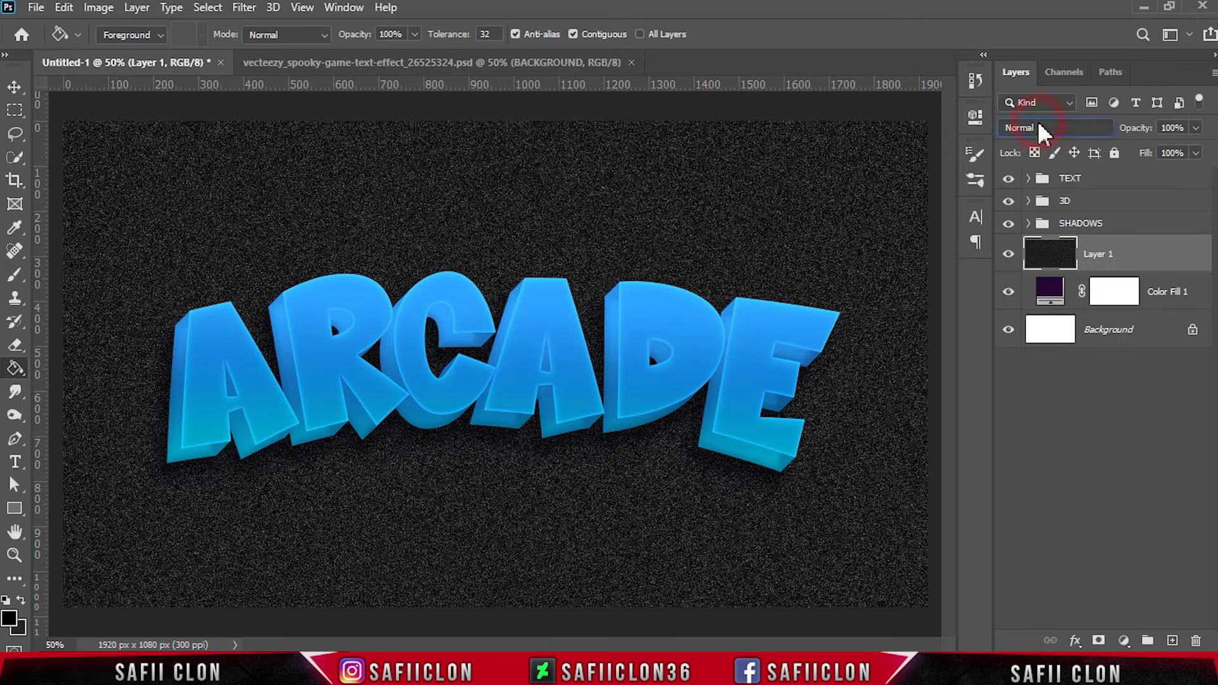
Set Layer 1 to Color Dodge at 32% opacity, moved above the TEXT group.
{"action": "left_click", "coordinate": [1043, 129]}
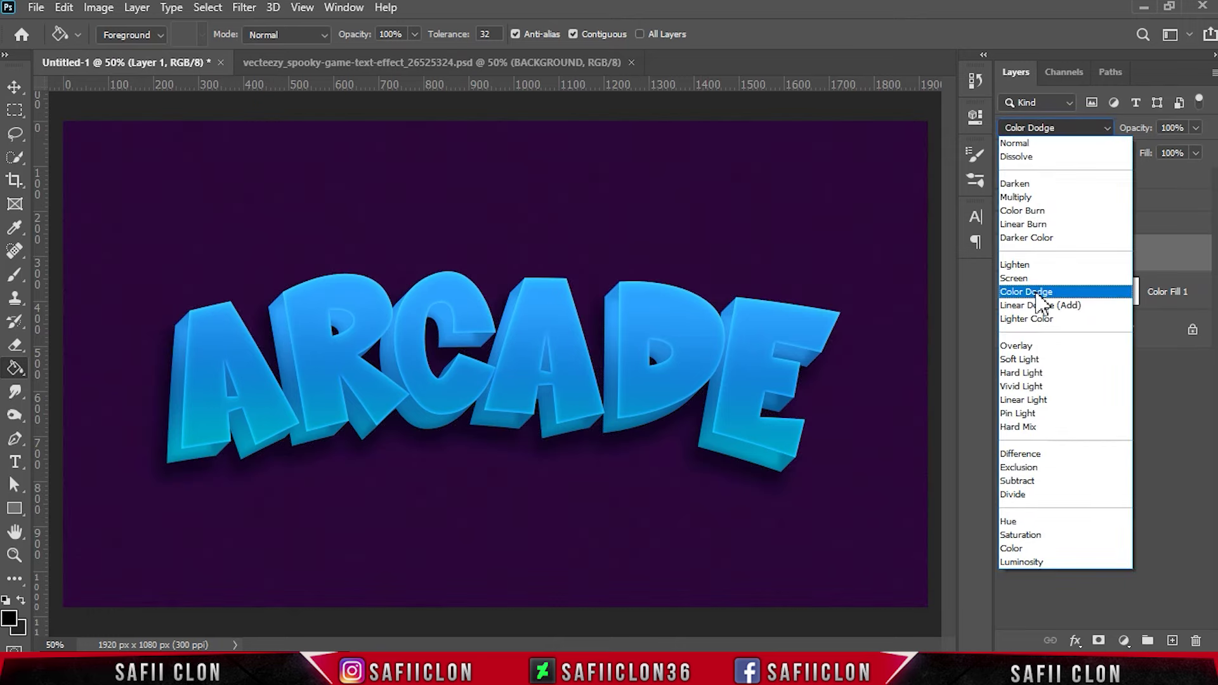
{"action": "left_click", "coordinate": [1036, 293]}
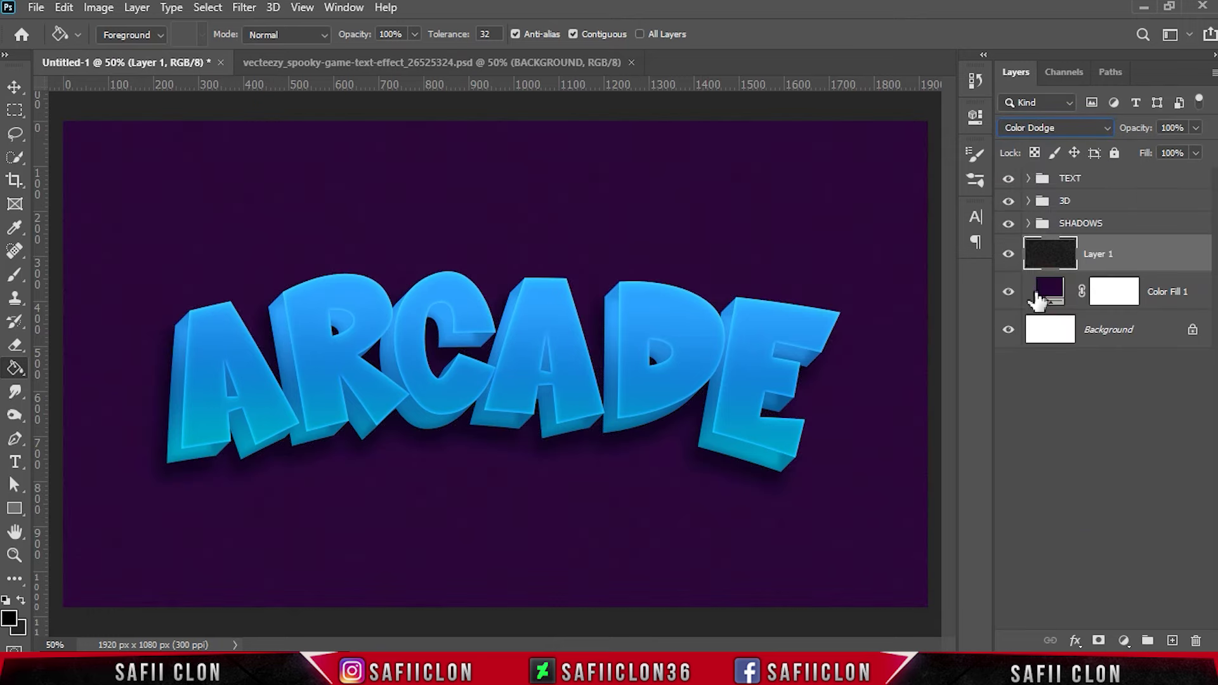
{"action": "left_click", "coordinate": [1197, 128]}
{"action": "left_click_drag", "start_coordinate": [1199, 148], "coordinate": [1168, 147]}
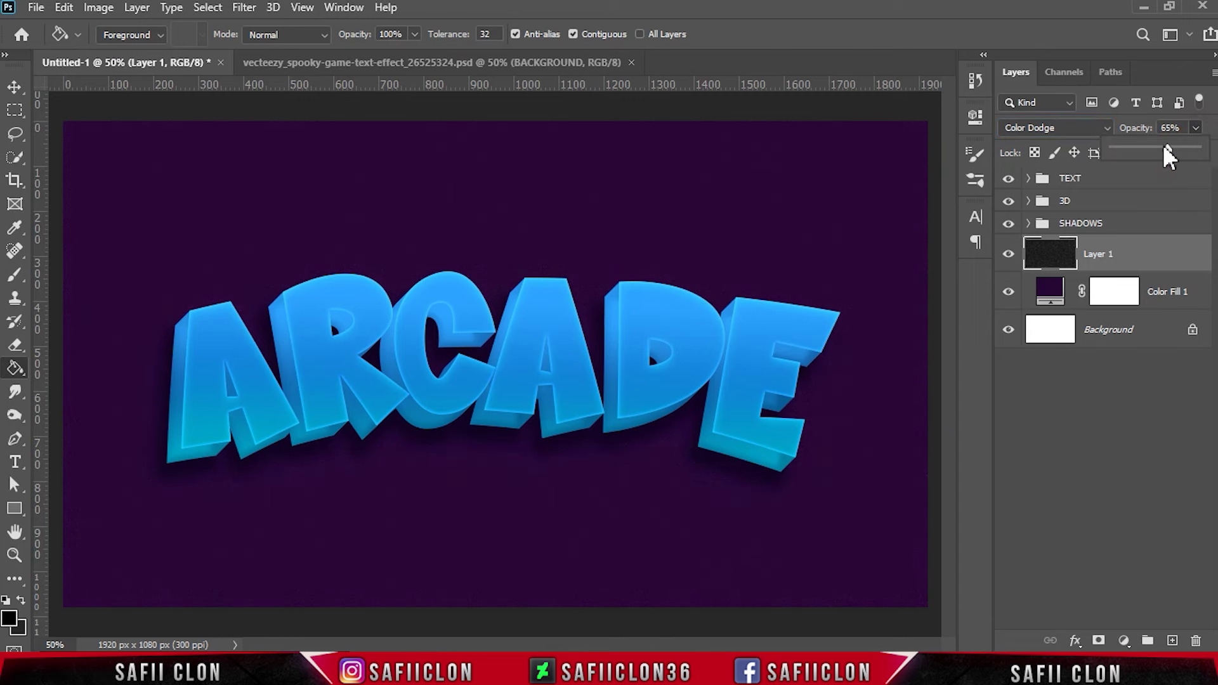
{"action": "left_click_drag", "start_coordinate": [1159, 148], "coordinate": [1156, 148]}
{"action": "mouse_move", "coordinate": [1150, 257]}
{"action": "left_mouse_down"}
{"action": "mouse_move", "coordinate": [1113, 168]}
{"action": "mouse_move", "coordinate": [1115, 180]}
{"action": "left_mouse_up"}
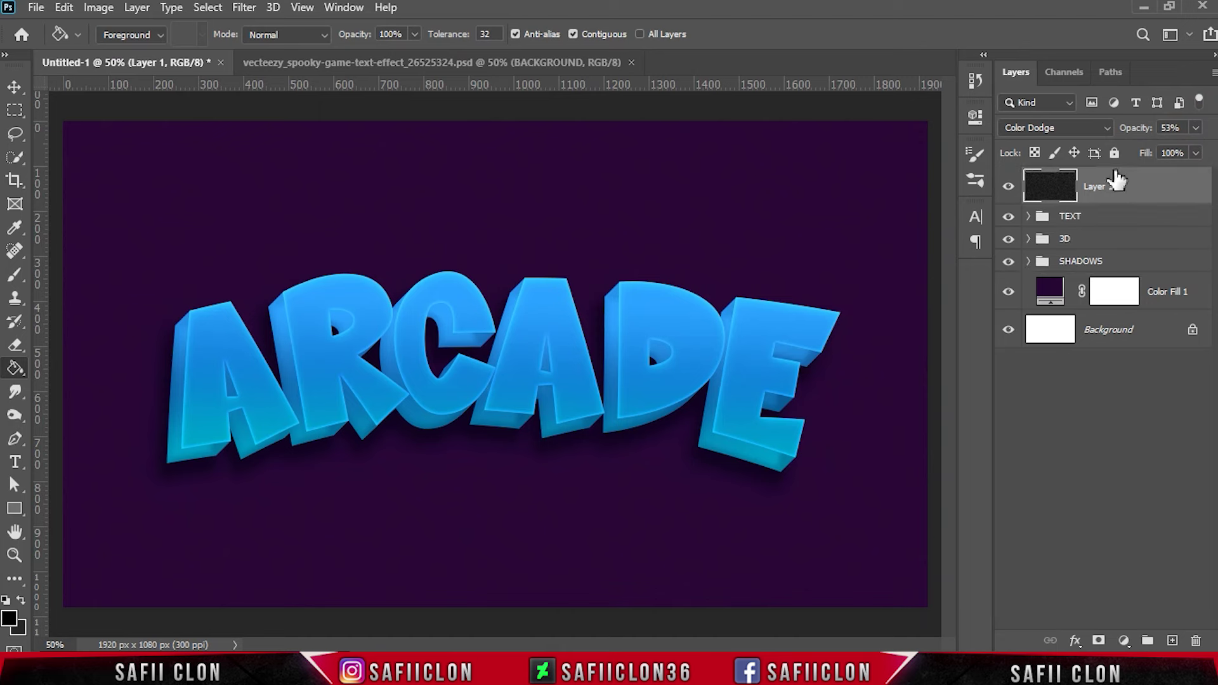
{"action": "left_click", "coordinate": [1196, 127]}
{"action": "left_click_drag", "start_coordinate": [1174, 147], "coordinate": [1171, 150]}
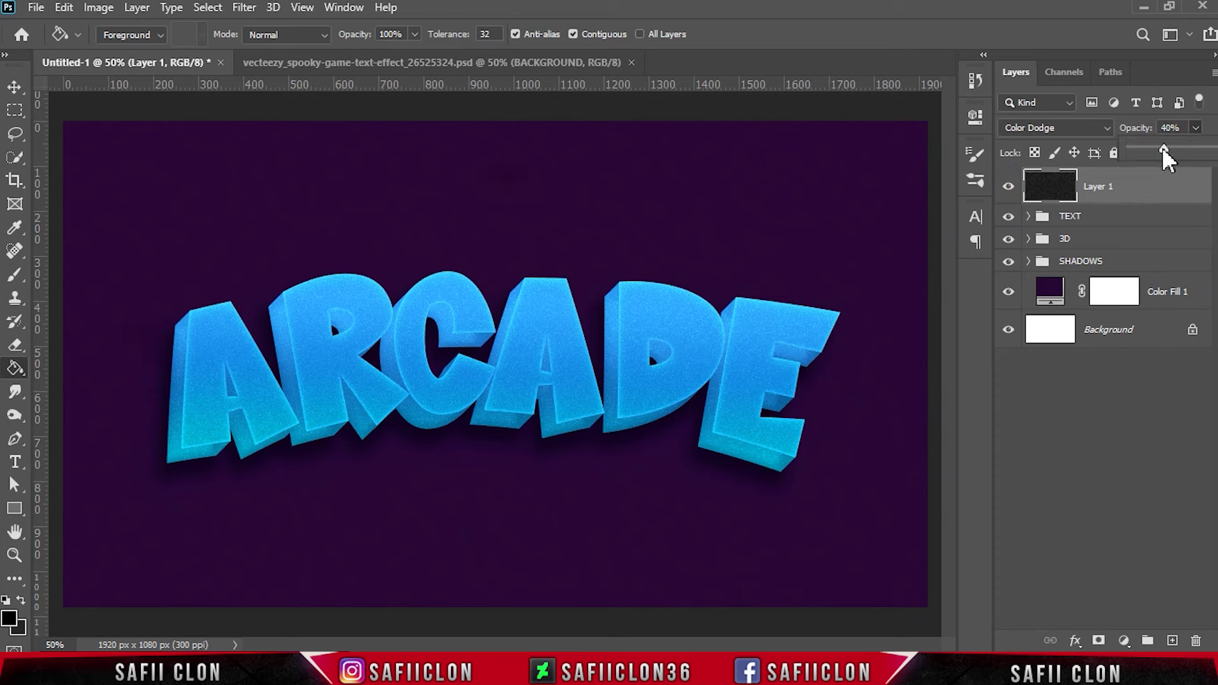
{"action": "left_click", "coordinate": [1196, 128]}
{"action": "left_click", "coordinate": [1034, 190]}
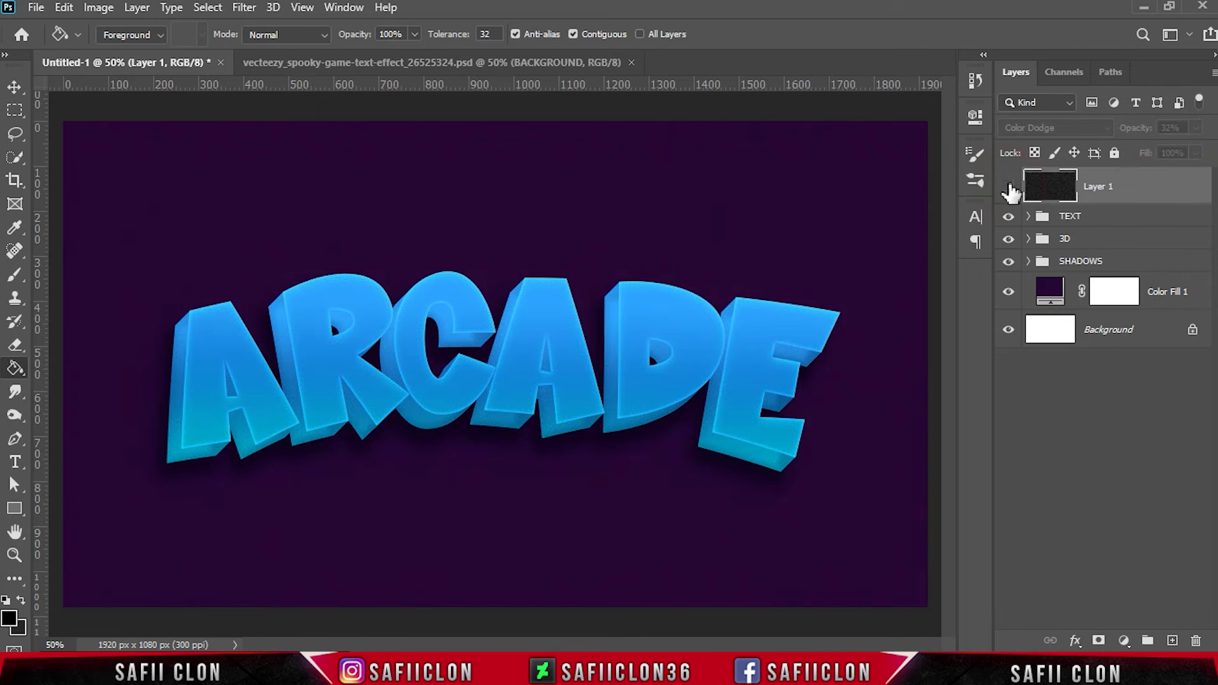
{"action": "left_click", "coordinate": [1166, 302]}
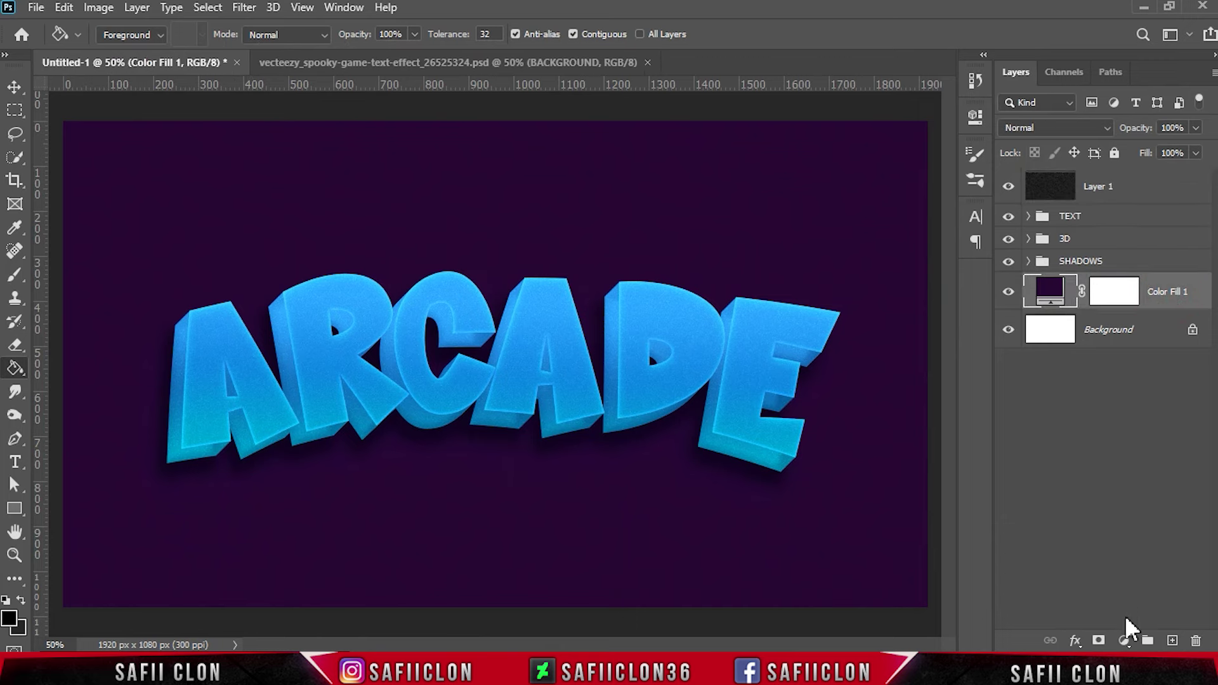
Add a Gradient Fill layer using the Black, White gradient preset.
{"action": "left_click", "coordinate": [1125, 641]}
{"action": "left_click", "coordinate": [1128, 343]}
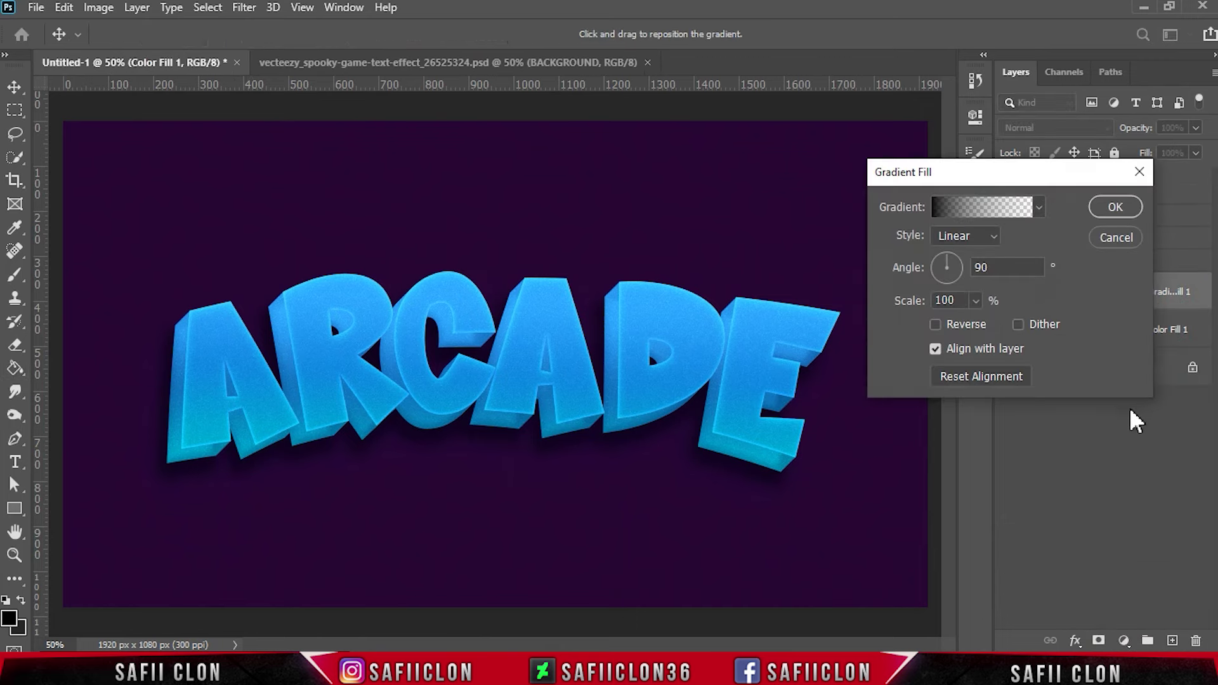
{"action": "left_click", "coordinate": [981, 211]}
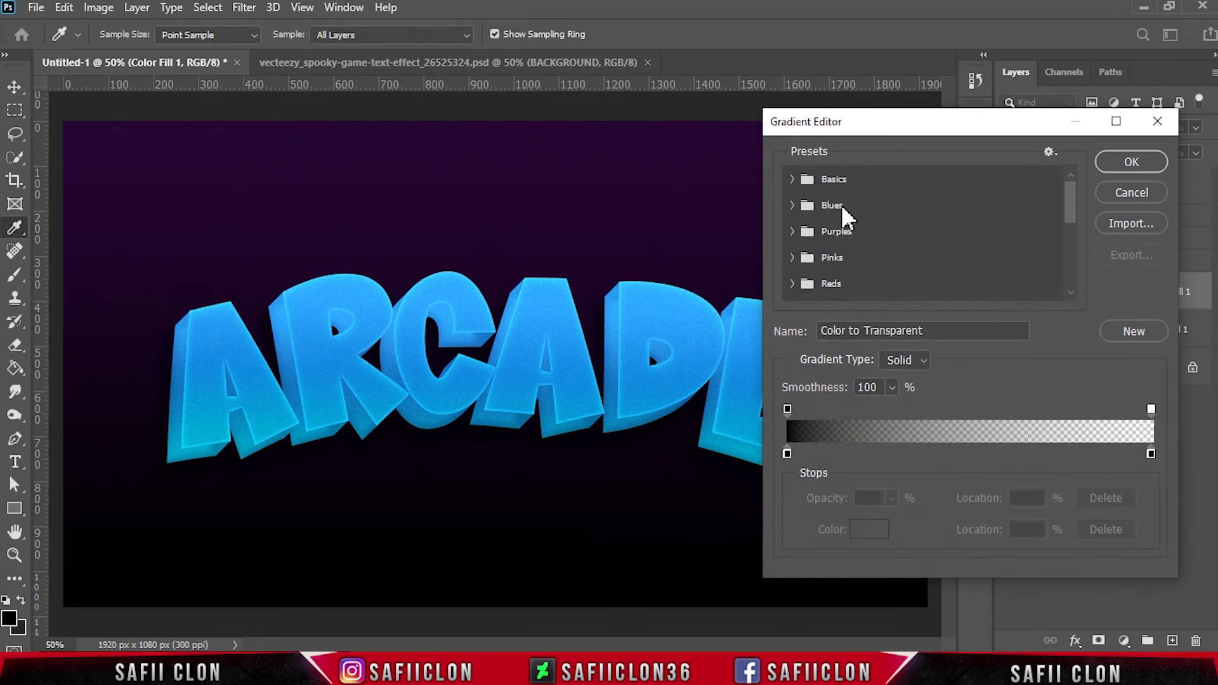
{"action": "left_click", "coordinate": [792, 180]}
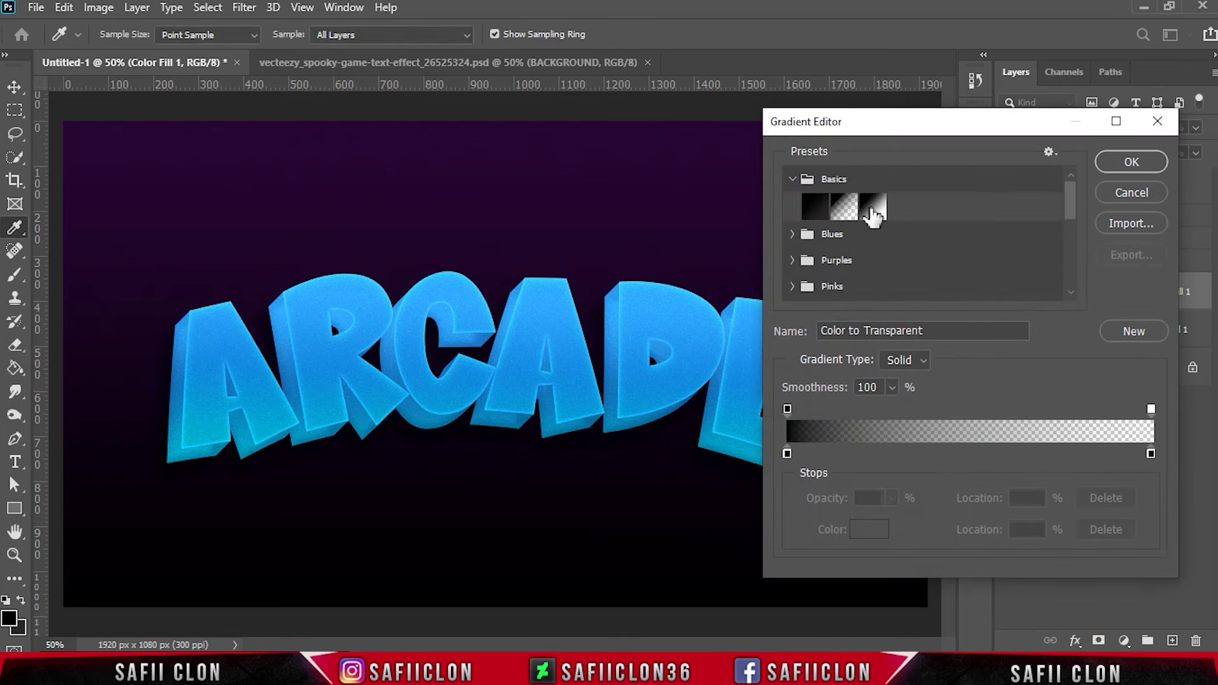
{"action": "left_click", "coordinate": [873, 210]}
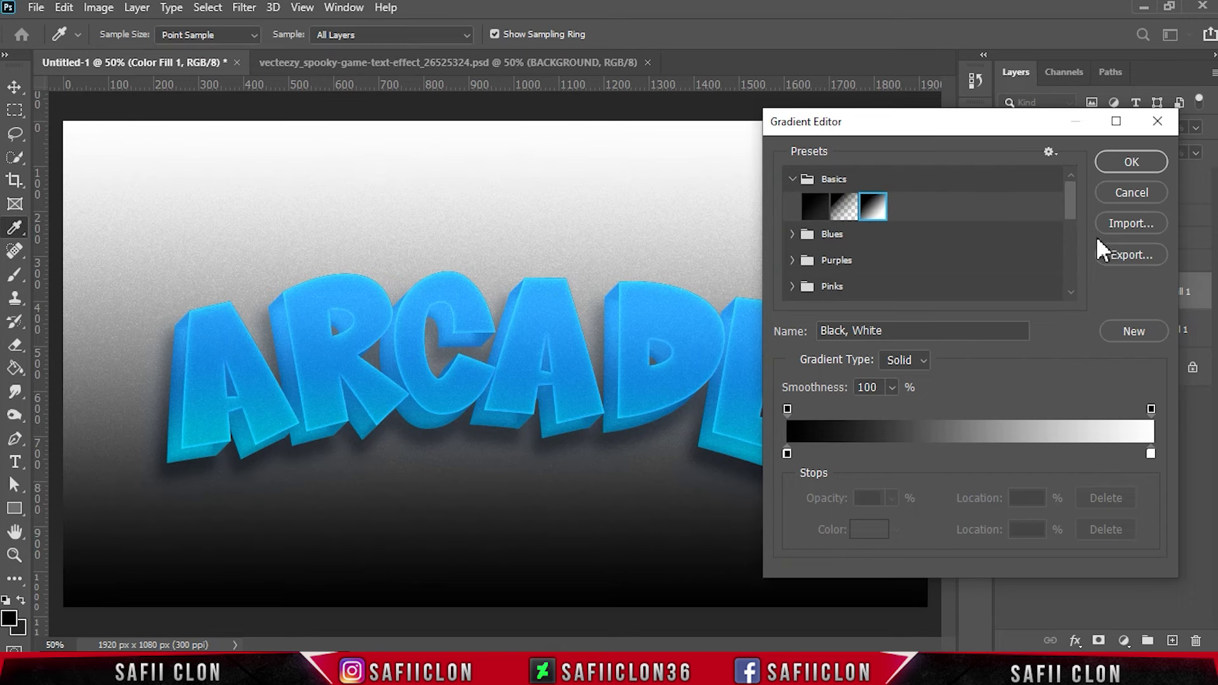
{"action": "left_click", "coordinate": [1126, 164]}
Make the gradient Radial and Reversed, enlarge its scale to 177%, and confirm the fill.
{"action": "left_click", "coordinate": [987, 234]}
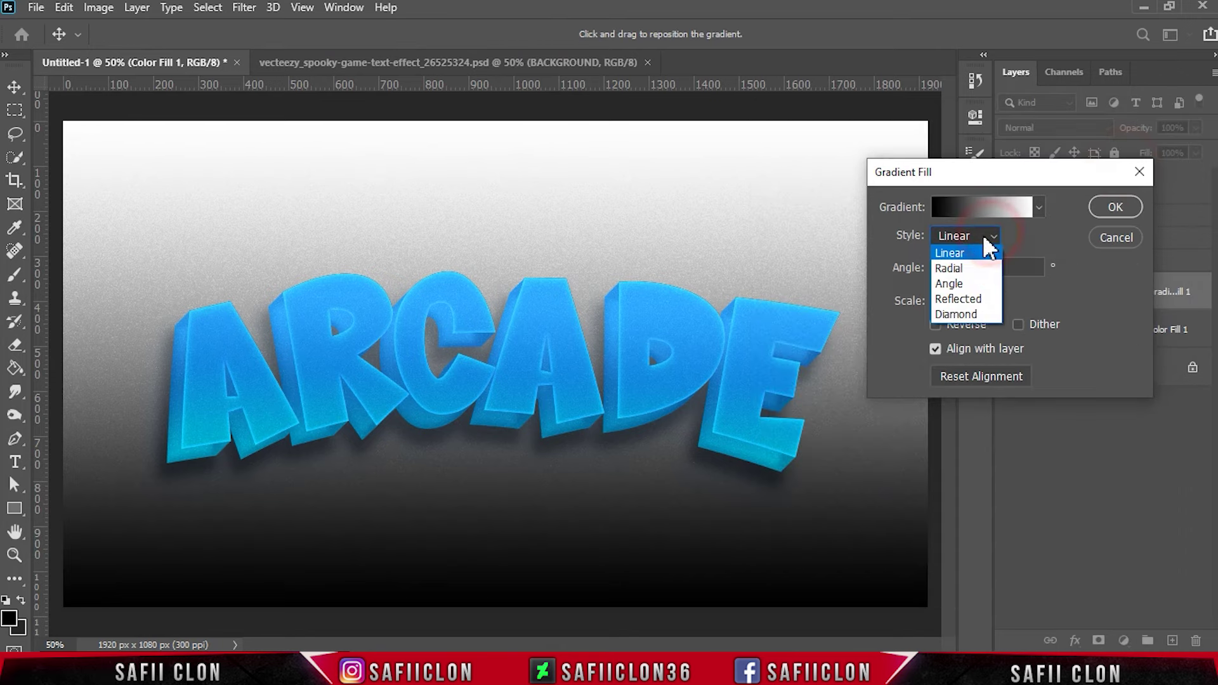
{"action": "left_click", "coordinate": [962, 270]}
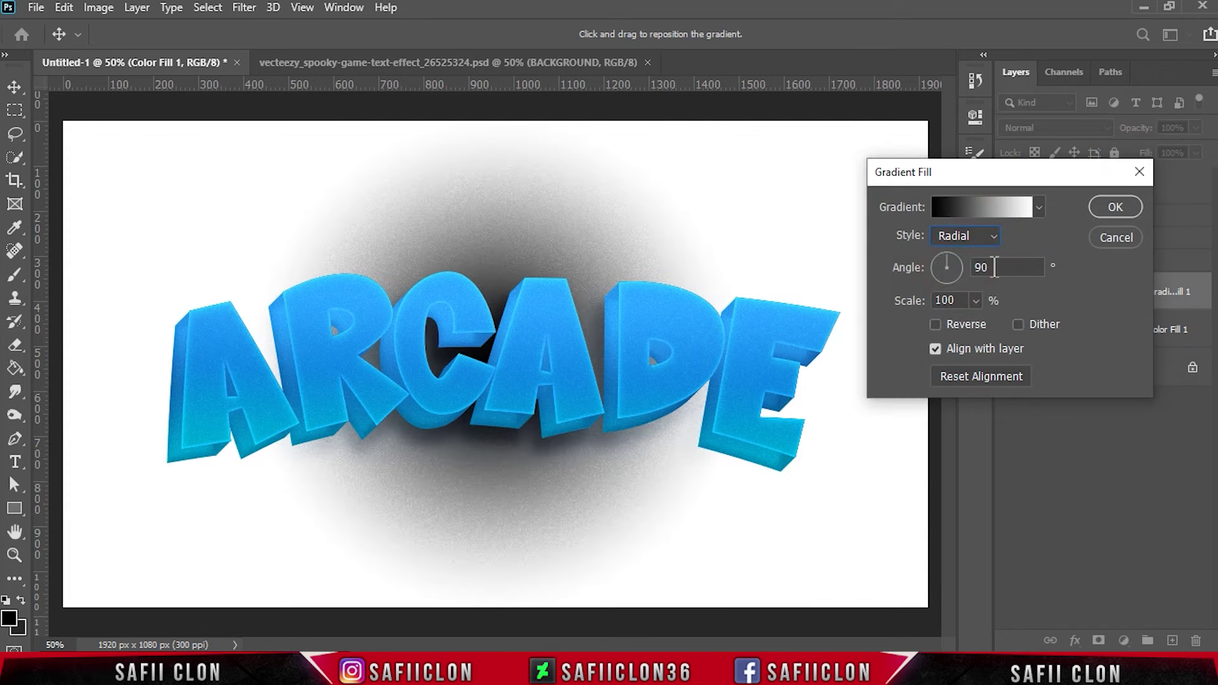
{"action": "left_click", "coordinate": [934, 323]}
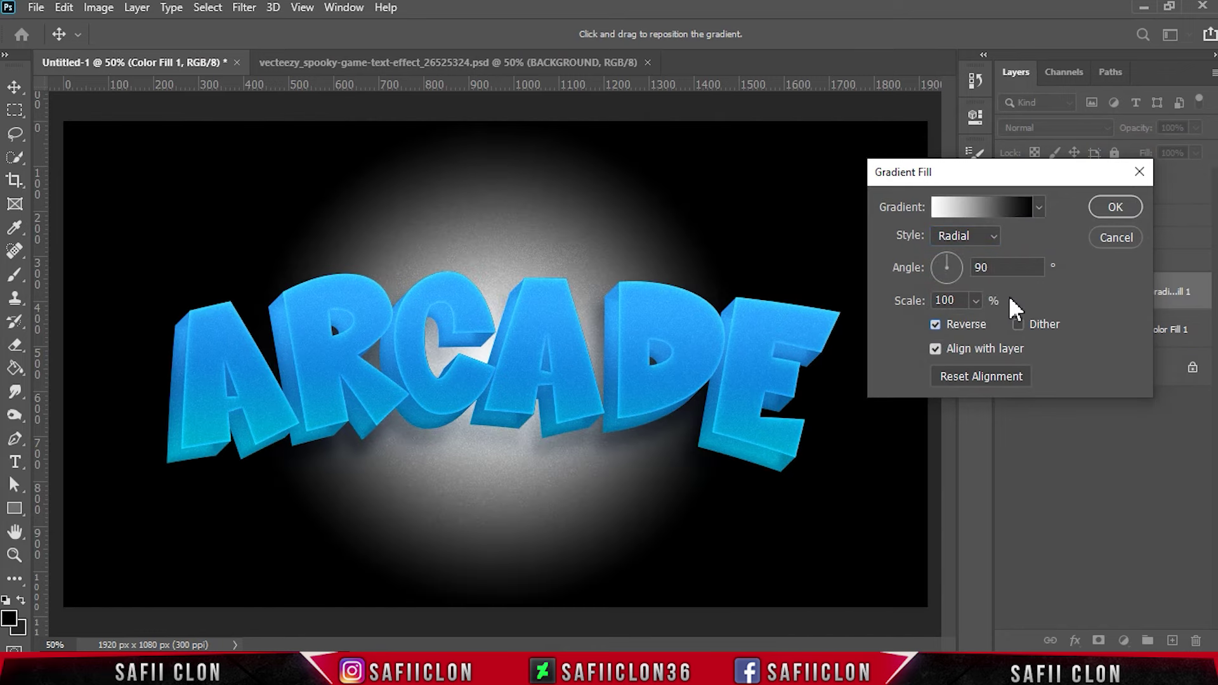
{"action": "left_click", "coordinate": [976, 300]}
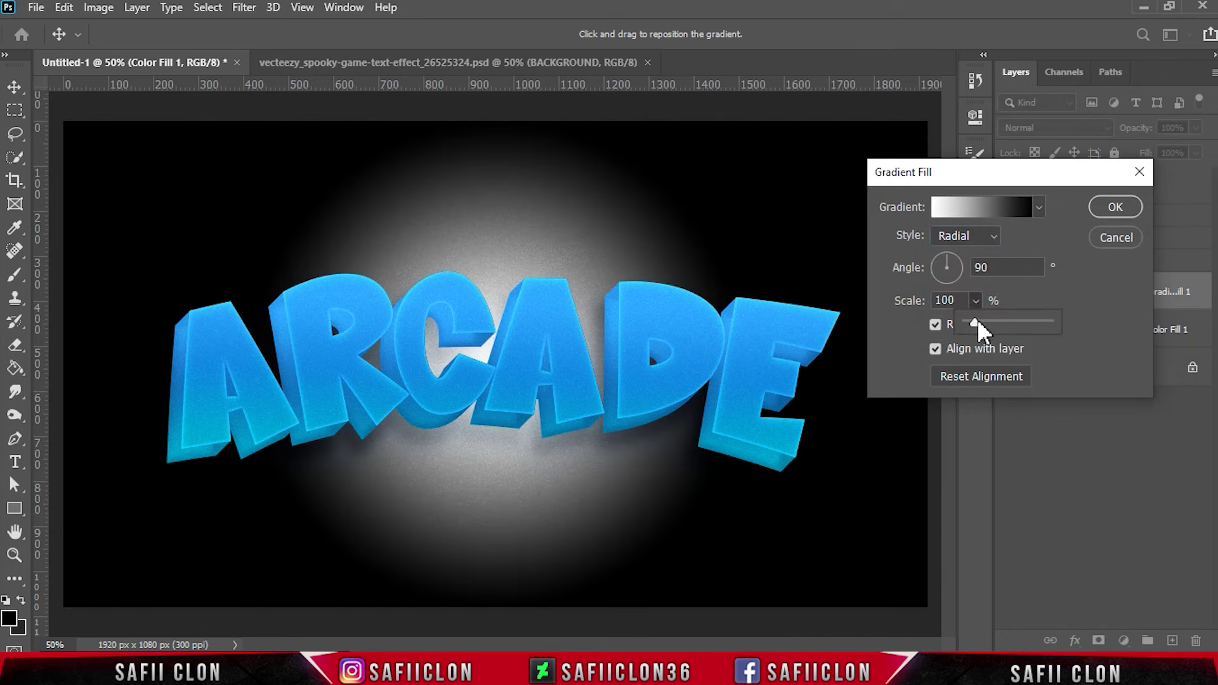
{"action": "left_click_drag", "start_coordinate": [978, 320], "coordinate": [981, 320]}
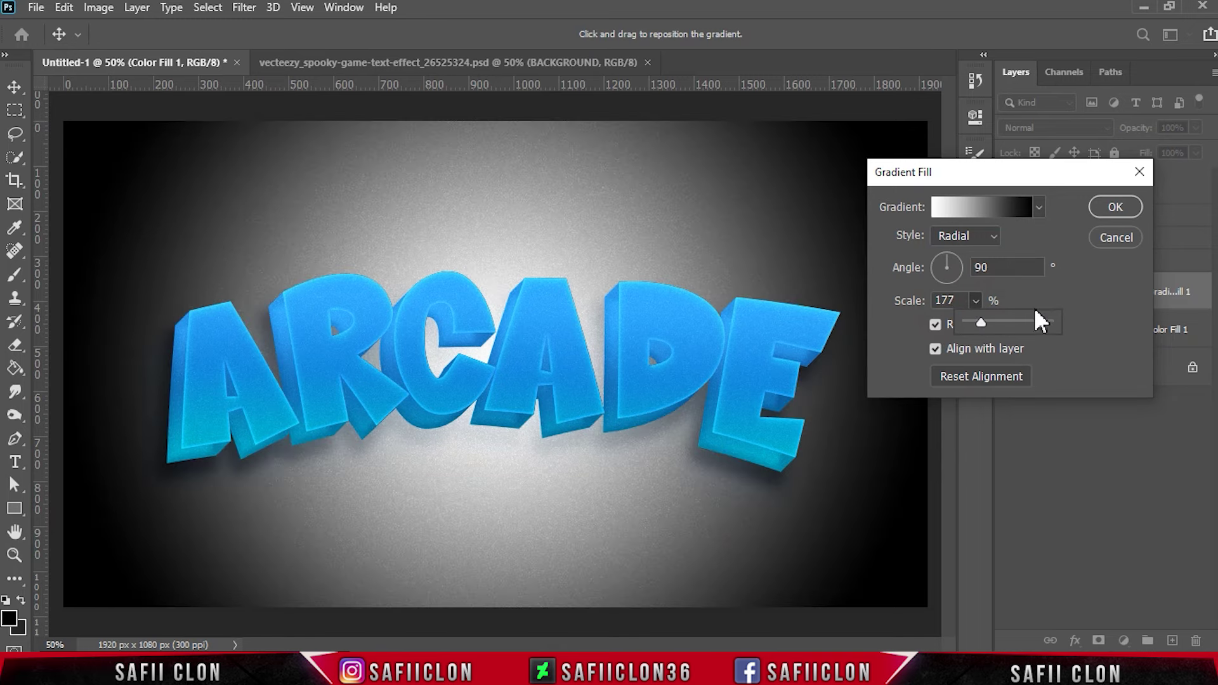
{"action": "left_click", "coordinate": [1093, 211]}
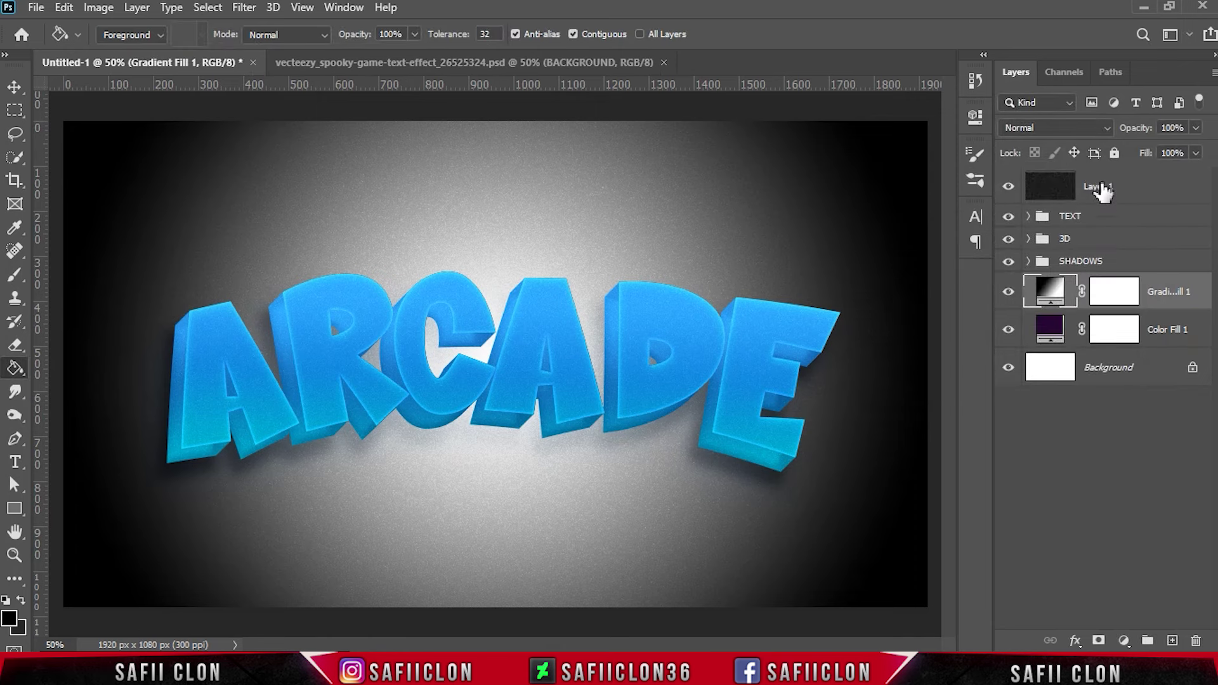
{"action": "left_click", "coordinate": [1102, 130]}
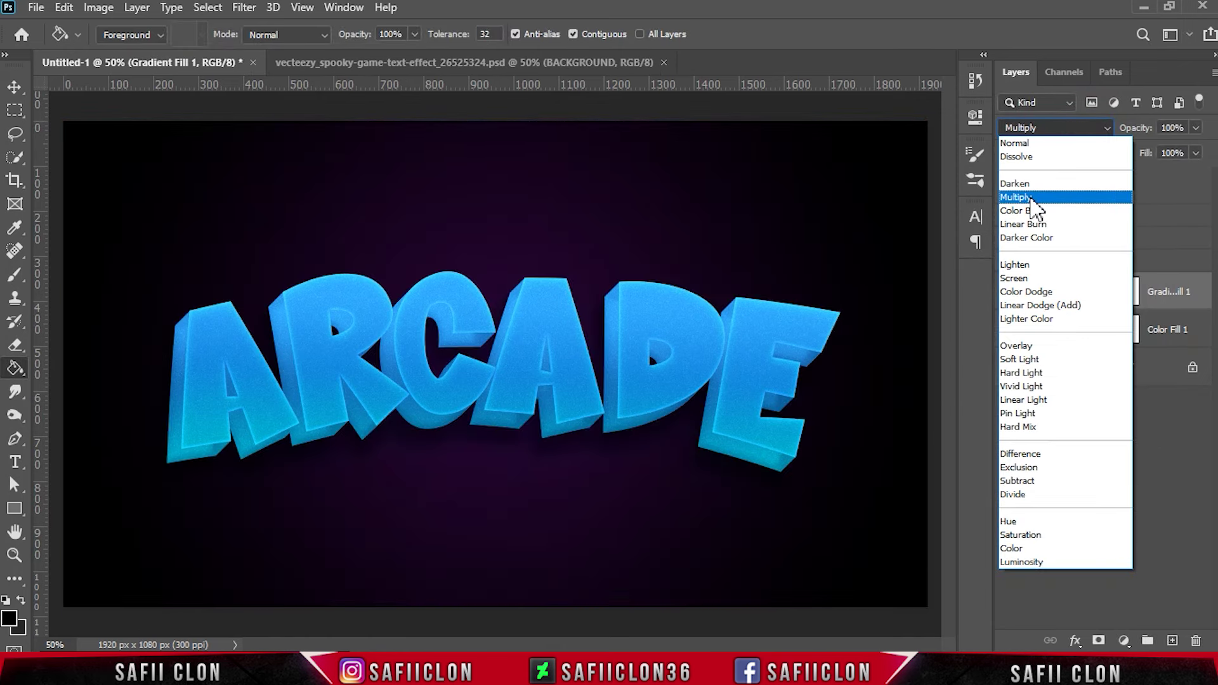
Set Gradient Fill 1 to Multiply and widen its scale to 473%.
{"action": "left_click", "coordinate": [1031, 197]}
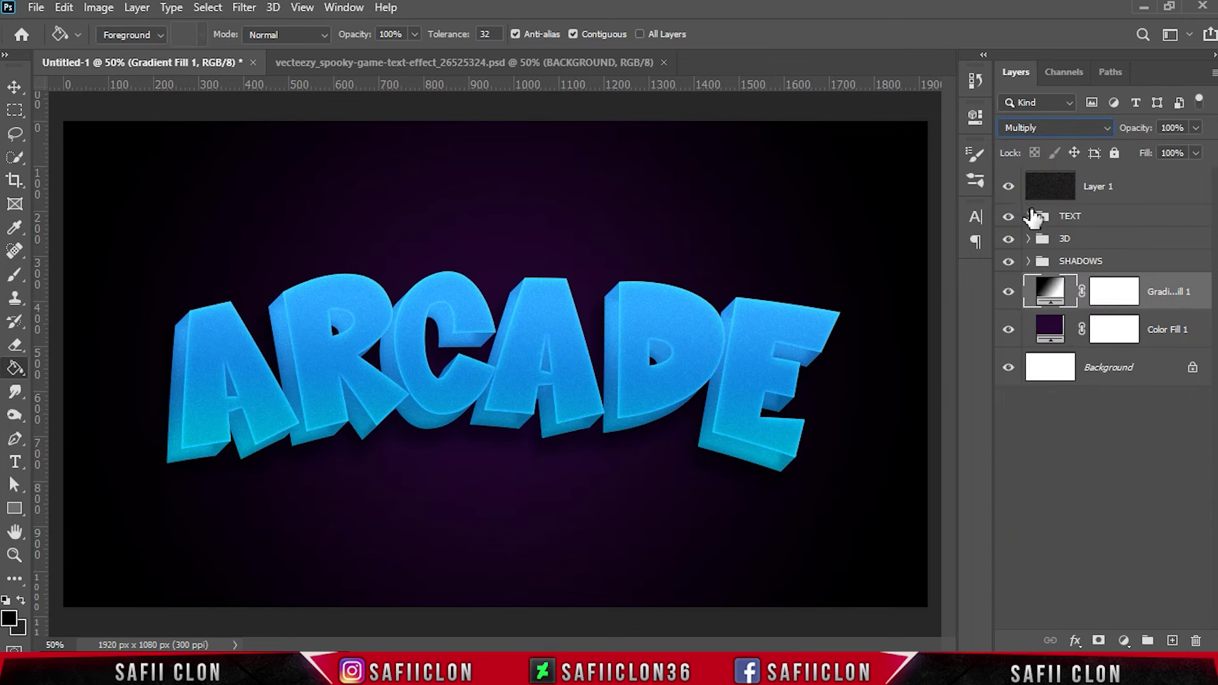
{"action": "double_click", "coordinate": [1057, 303]}
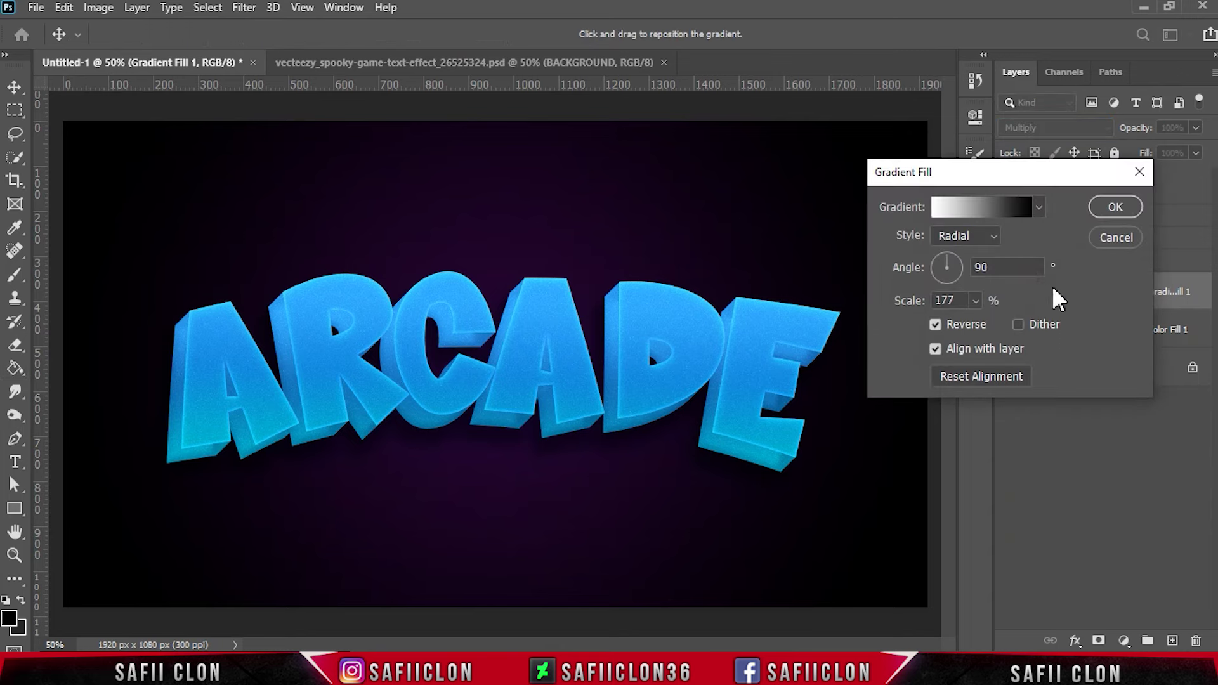
{"action": "left_click", "coordinate": [976, 301]}
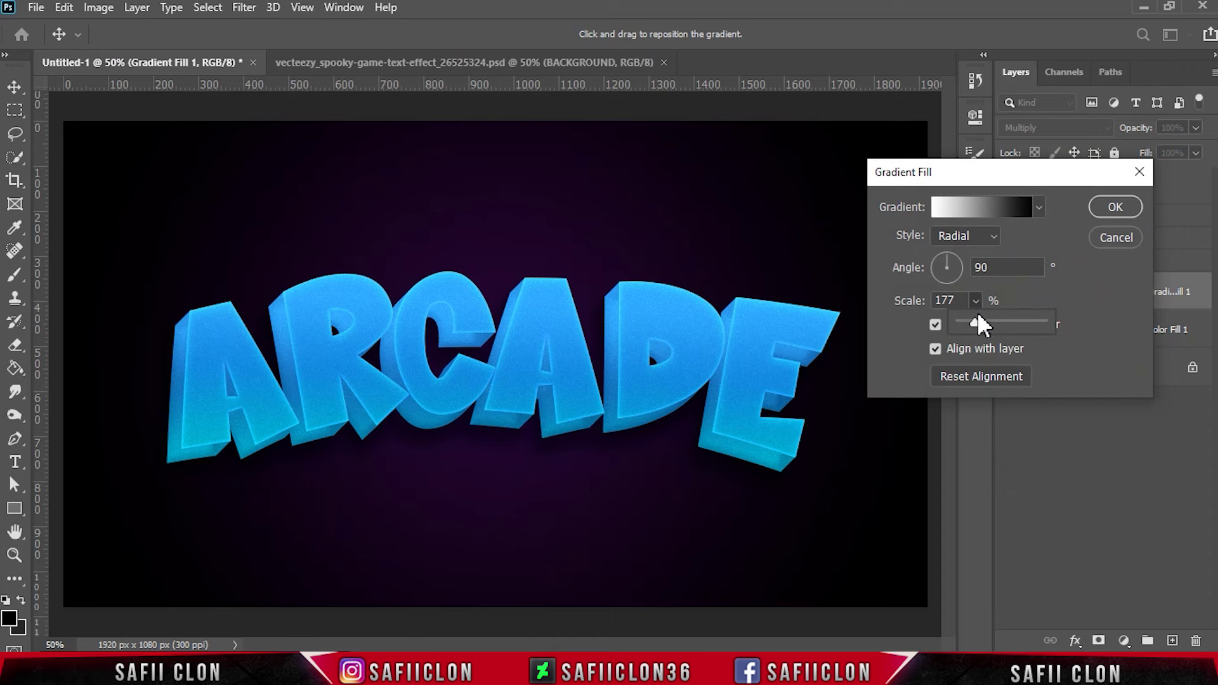
{"action": "left_click_drag", "start_coordinate": [987, 324], "coordinate": [997, 325]}
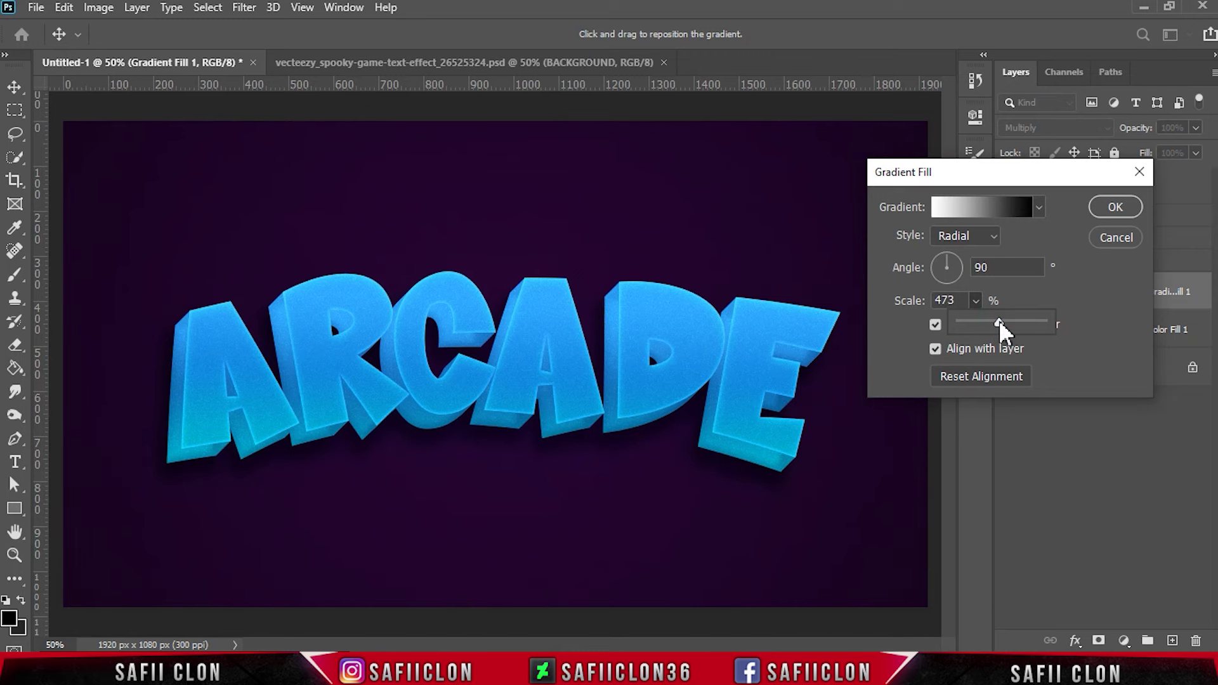
{"action": "left_click", "coordinate": [1111, 207]}
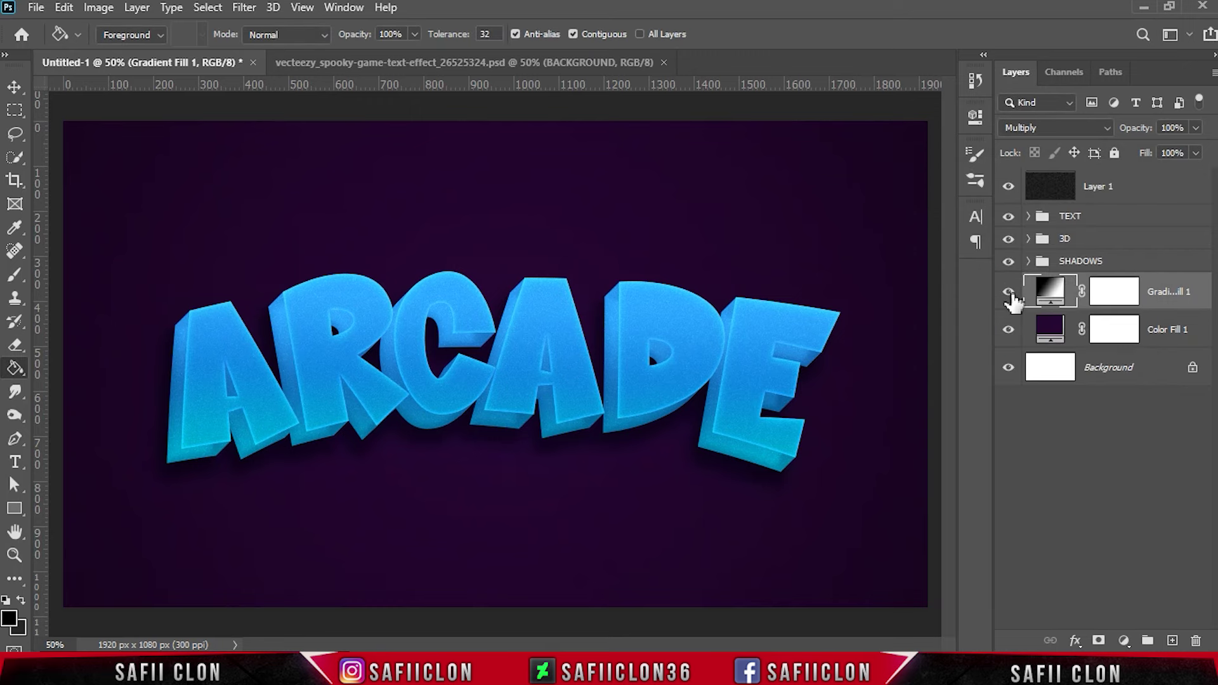
Toggle the gradient fill's visibility to compare, then select both fill layers.
{"action": "left_click", "coordinate": [1009, 292]}
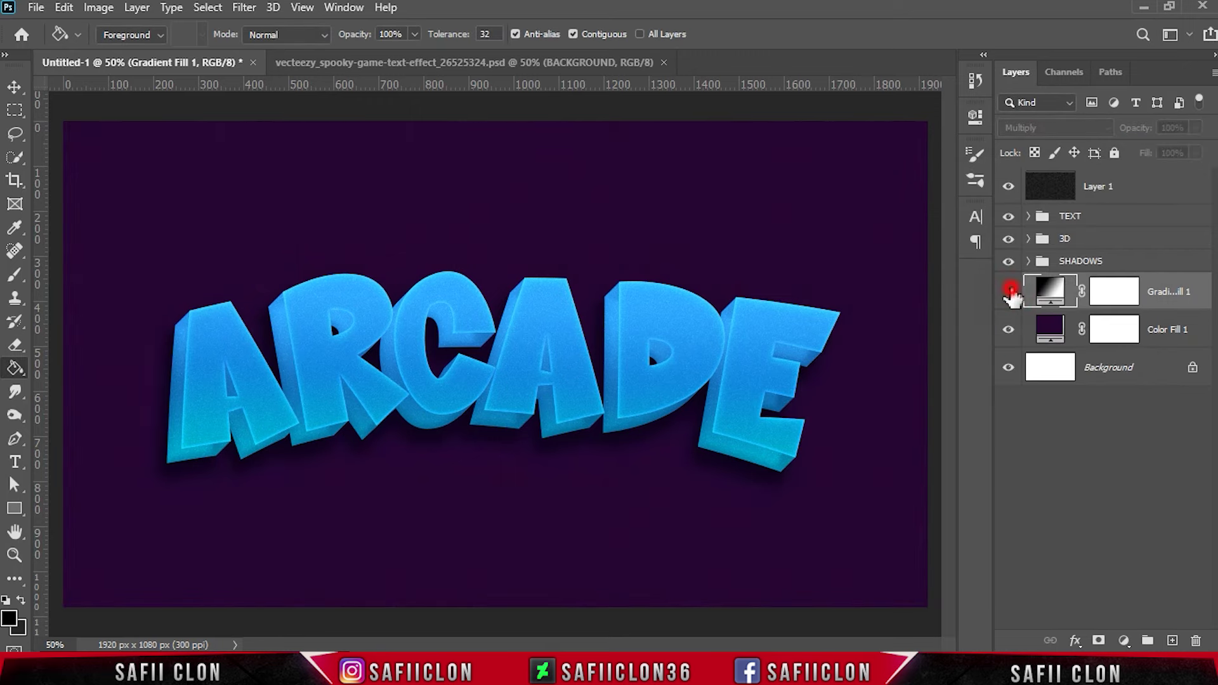
{"action": "left_click", "coordinate": [1009, 292]}
{"action": "left_click", "coordinate": [1008, 292]}
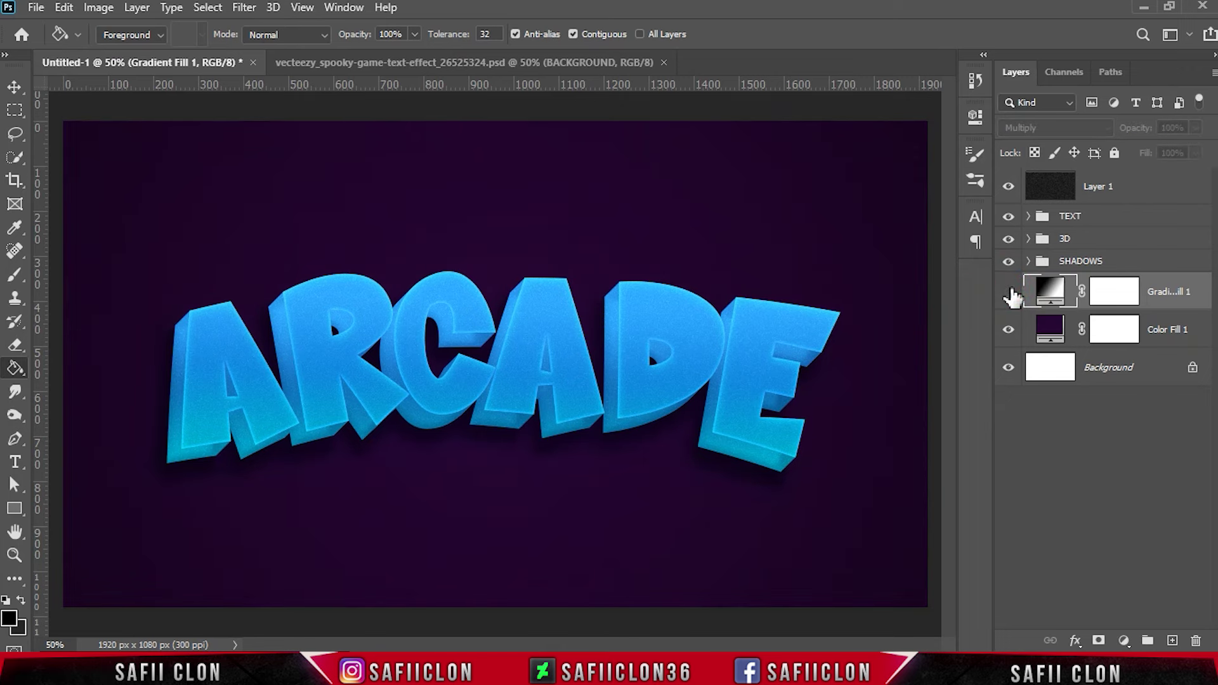
{"action": "left_click", "coordinate": [1010, 294]}
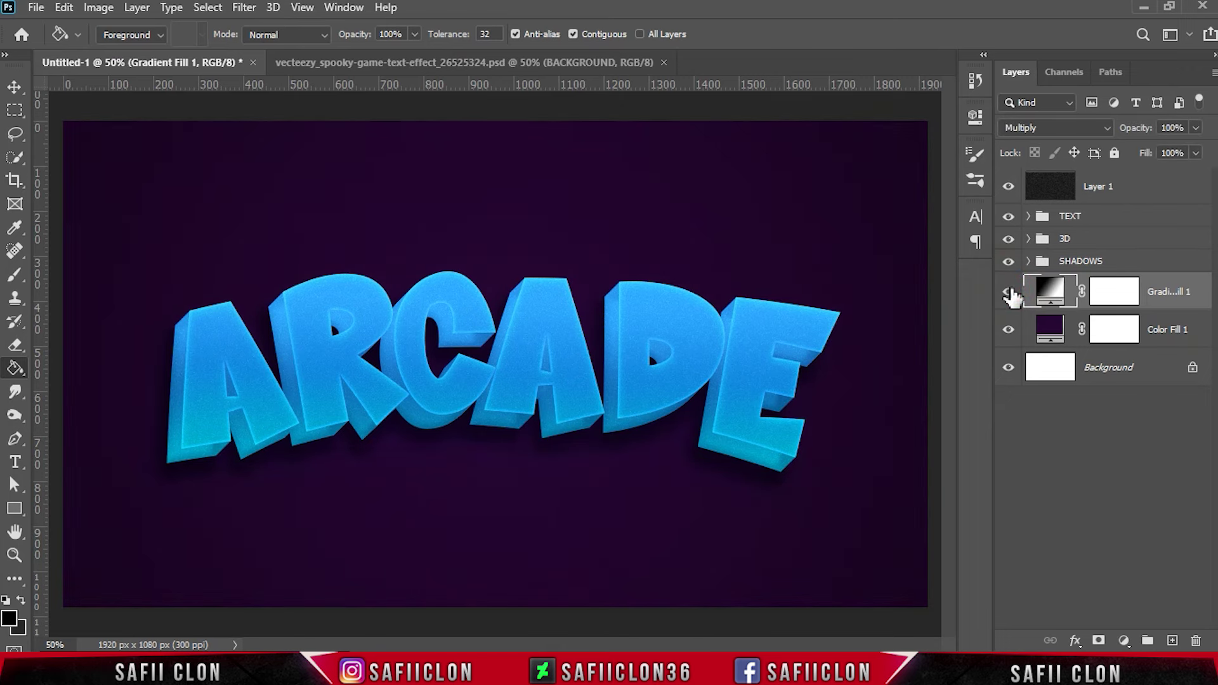
{"action": "left_click", "coordinate": [1174, 330], "text": "shift"}
Group the Gradient Fill 1 and Color Fill 1 layers into a group named BACKGROUND.
{"action": "right_click", "coordinate": [1177, 332]}
{"action": "left_click", "coordinate": [995, 125]}
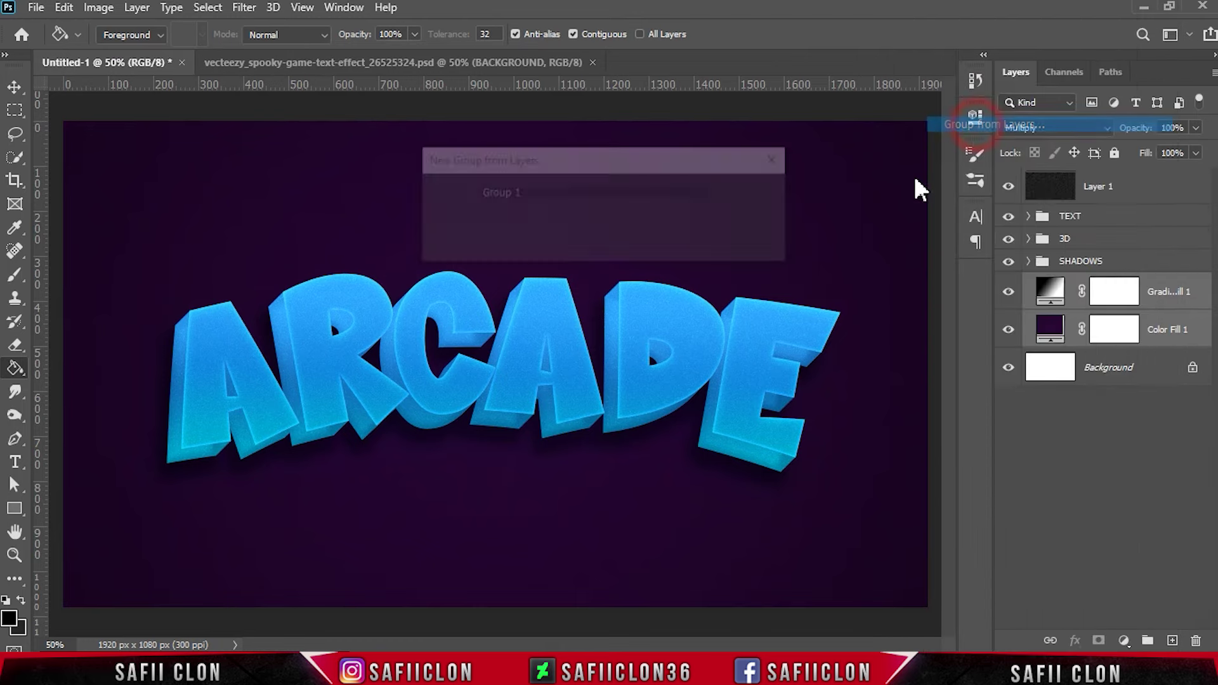
{"action": "type", "text": "BACKGROUND"}
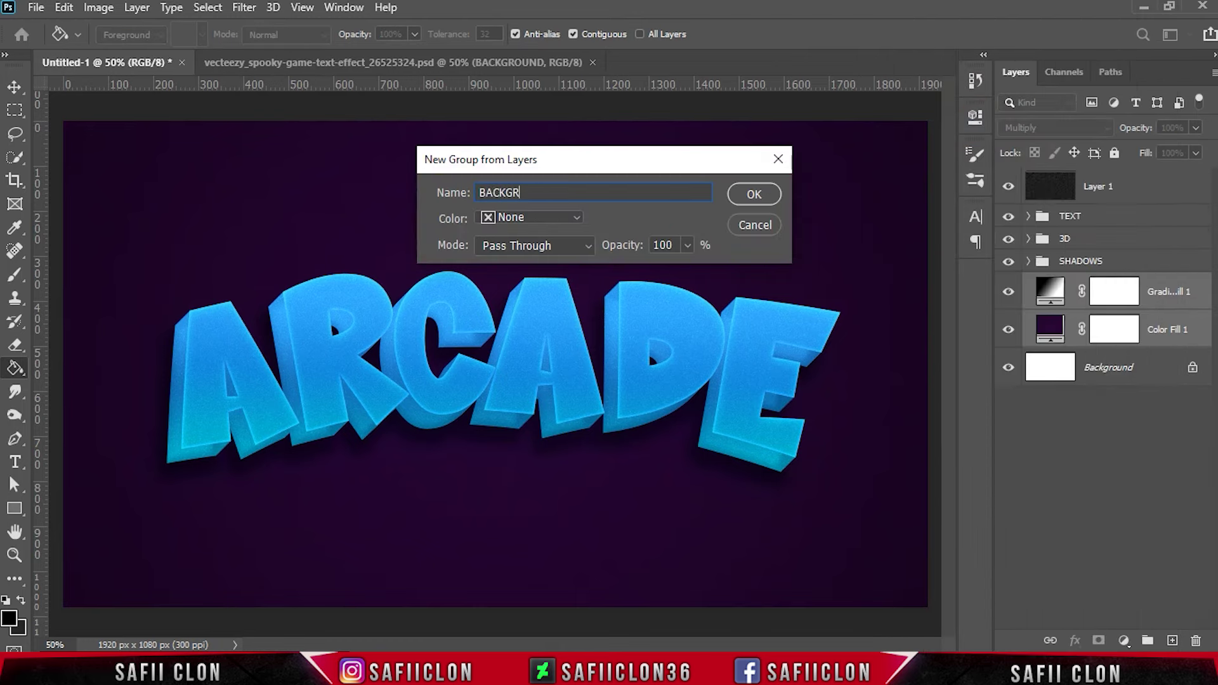
{"action": "left_click", "coordinate": [754, 194]}
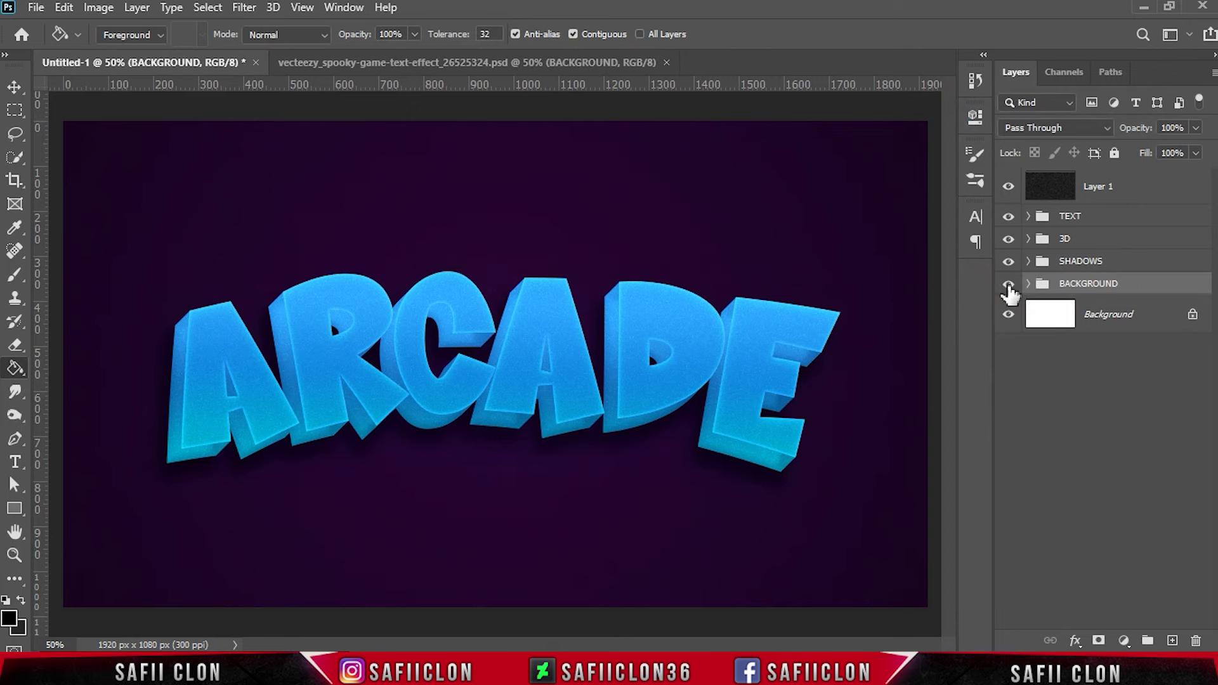
Toggle the BACKGROUND, SHADOWS, 3D and TEXT groups' visibility to check them, then expand TEXT.
{"action": "left_click", "coordinate": [1009, 285]}
{"action": "left_click", "coordinate": [1008, 285]}
{"action": "left_click", "coordinate": [1009, 262]}
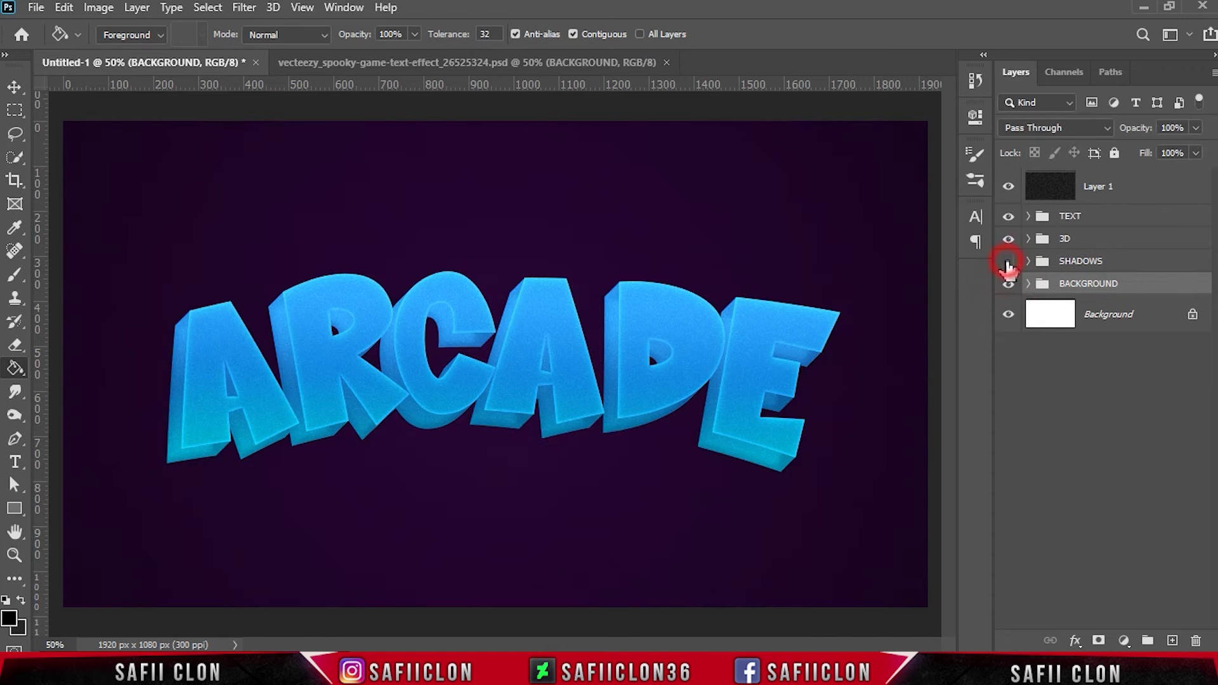
{"action": "left_click", "coordinate": [1007, 239]}
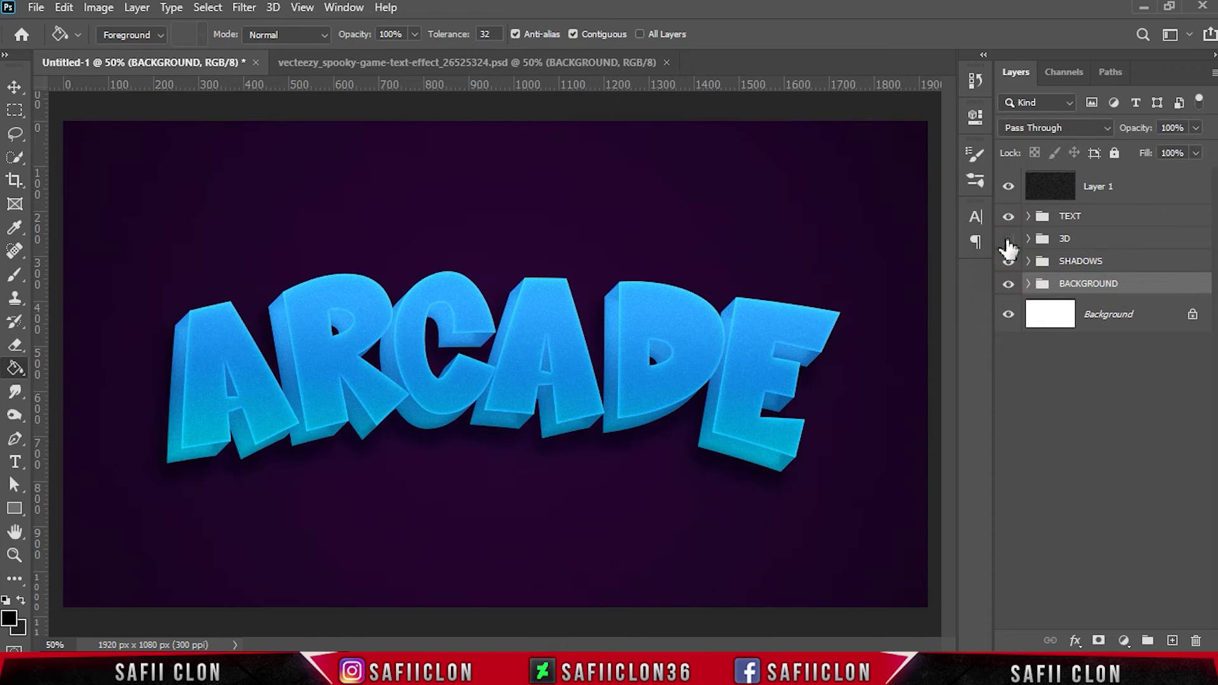
{"action": "left_click", "coordinate": [1009, 240]}
{"action": "left_click", "coordinate": [1008, 217]}
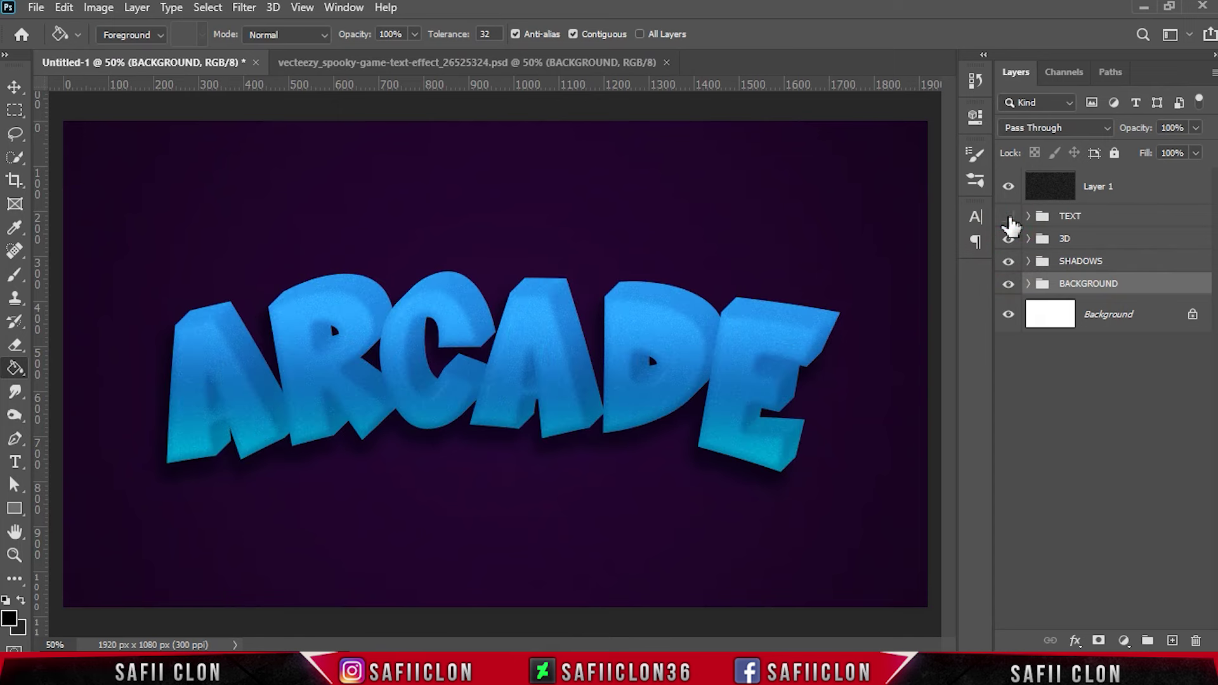
{"action": "left_click", "coordinate": [1009, 216]}
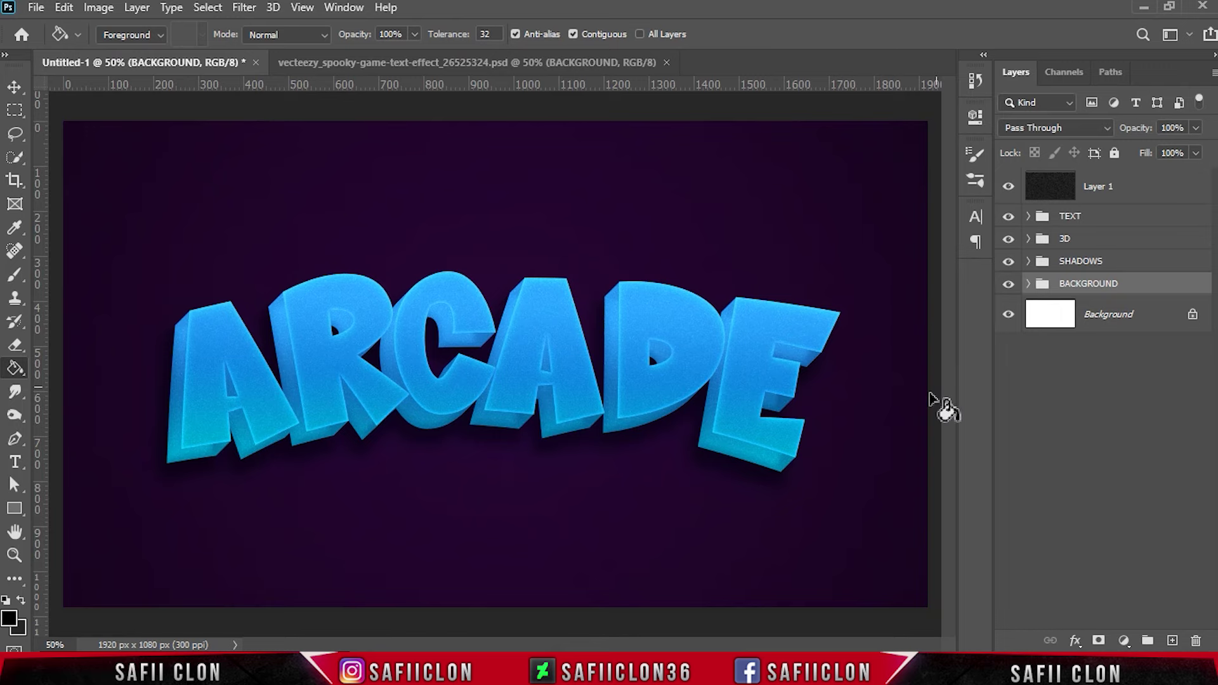
{"action": "key", "text": "ctrl+minus"}
{"action": "key", "text": "ctrl+minus"}
{"action": "key", "text": "ctrl+minus"}
{"action": "key", "text": "ctrl+plus"}
{"action": "key", "text": "ctrl+plus"}
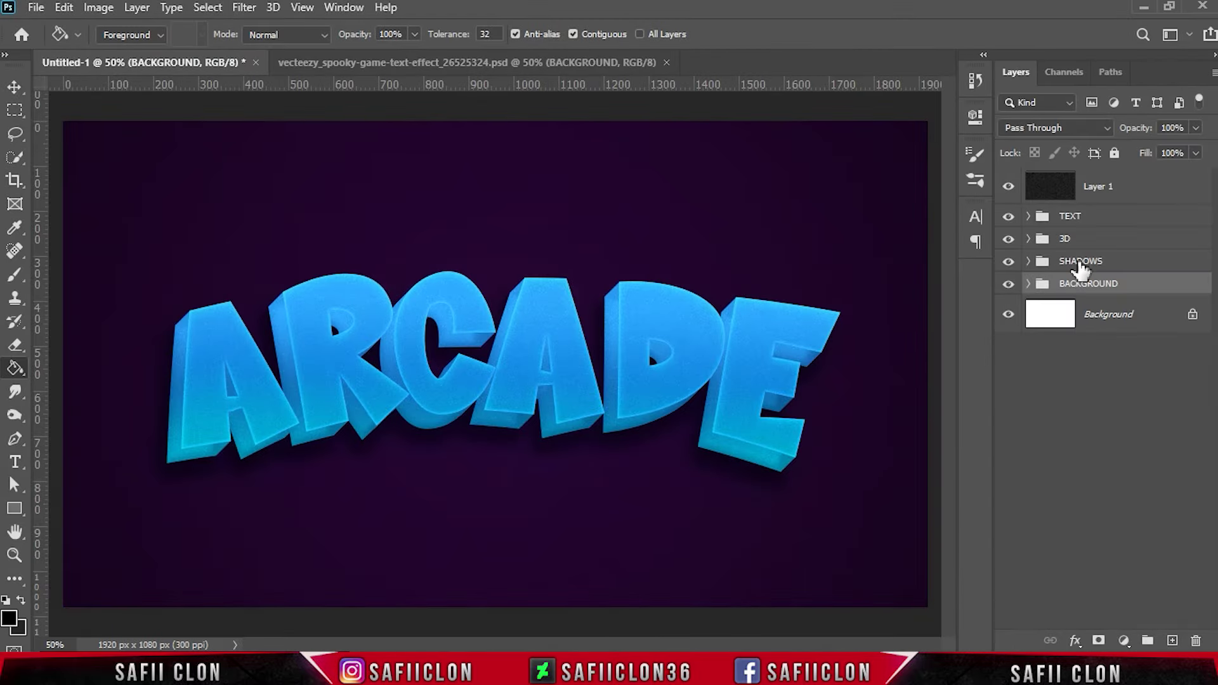
{"action": "left_click", "coordinate": [1047, 222]}
{"action": "left_click", "coordinate": [1028, 216]}
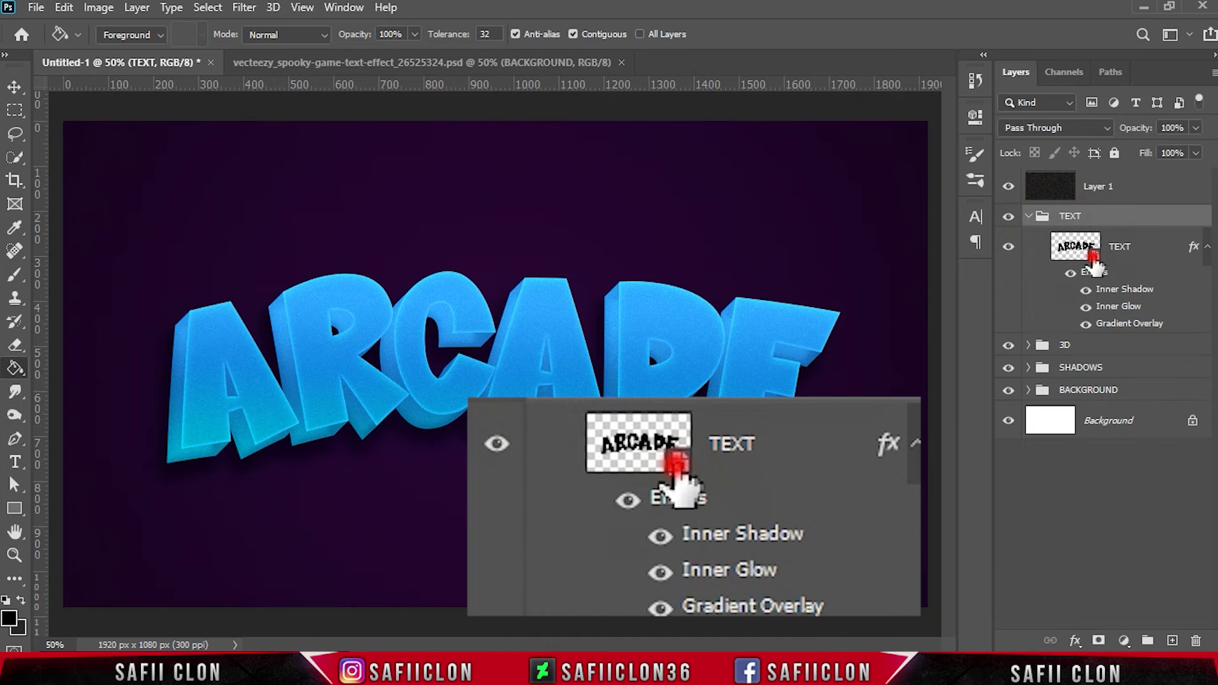
Open the TEXT smart object and replace the ARCADE text with DESIGN.
{"action": "double_click", "coordinate": [1091, 252]}
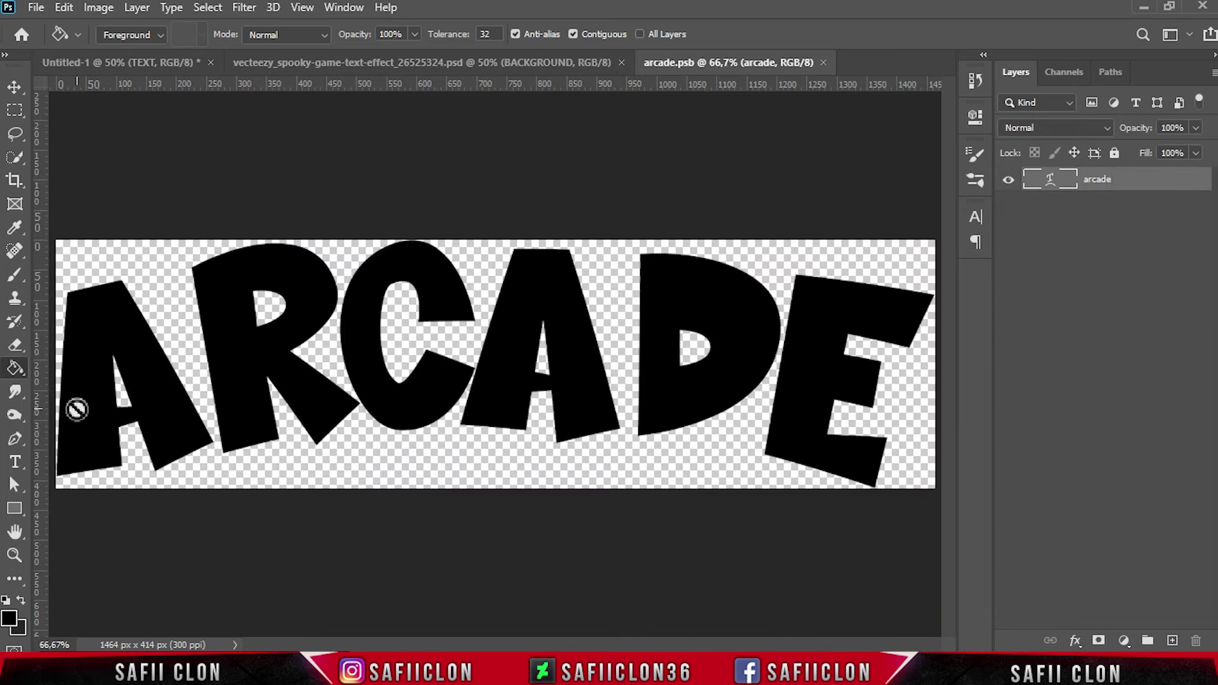
{"action": "left_click", "coordinate": [16, 463]}
{"action": "left_click", "coordinate": [83, 461]}
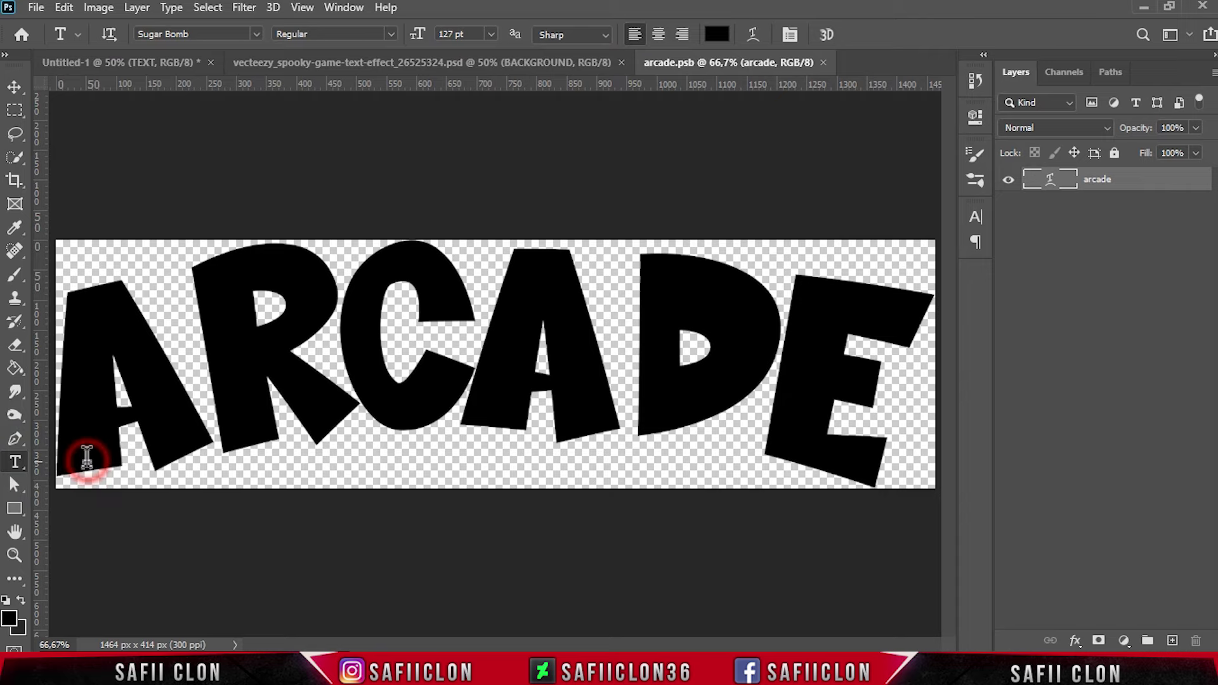
{"action": "left_click", "coordinate": [244, 337]}
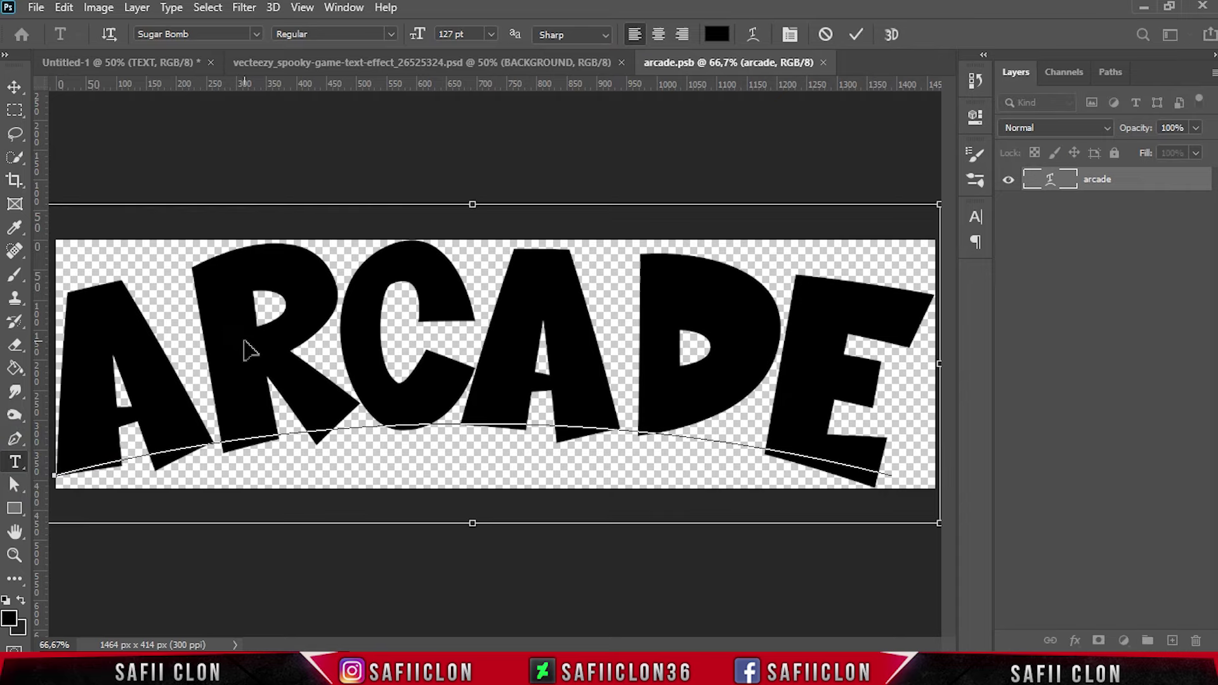
{"action": "key", "text": "ctrl+a"}
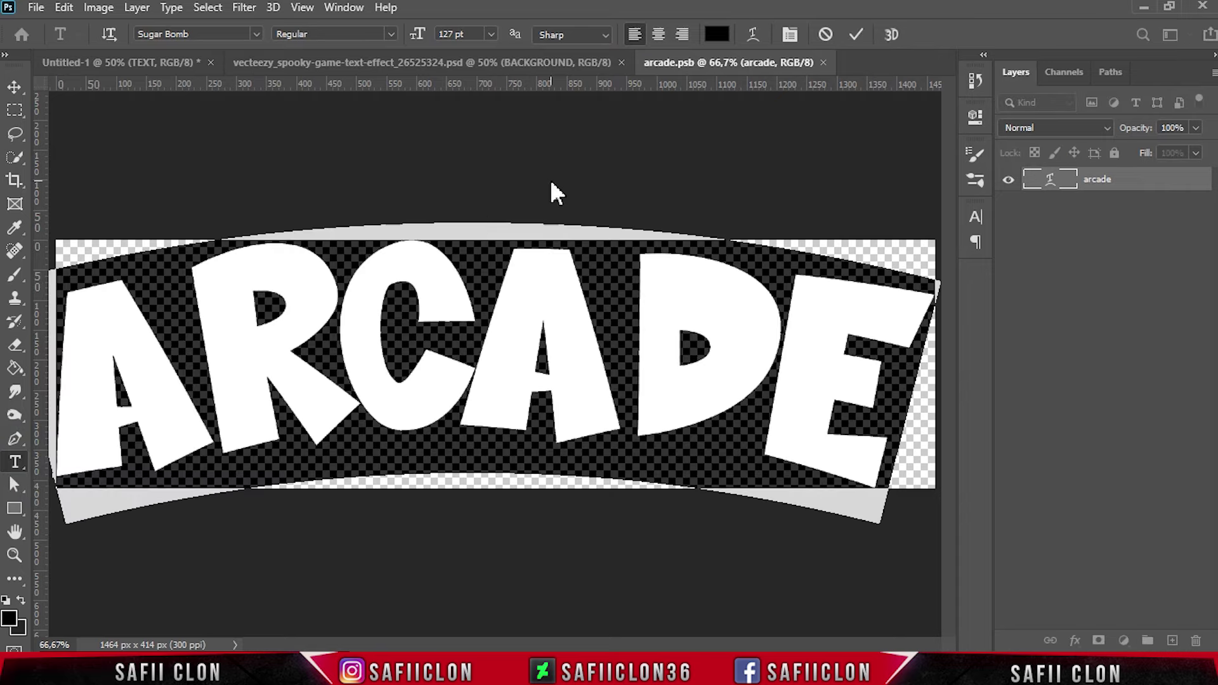
{"action": "key", "text": "BackSpace"}
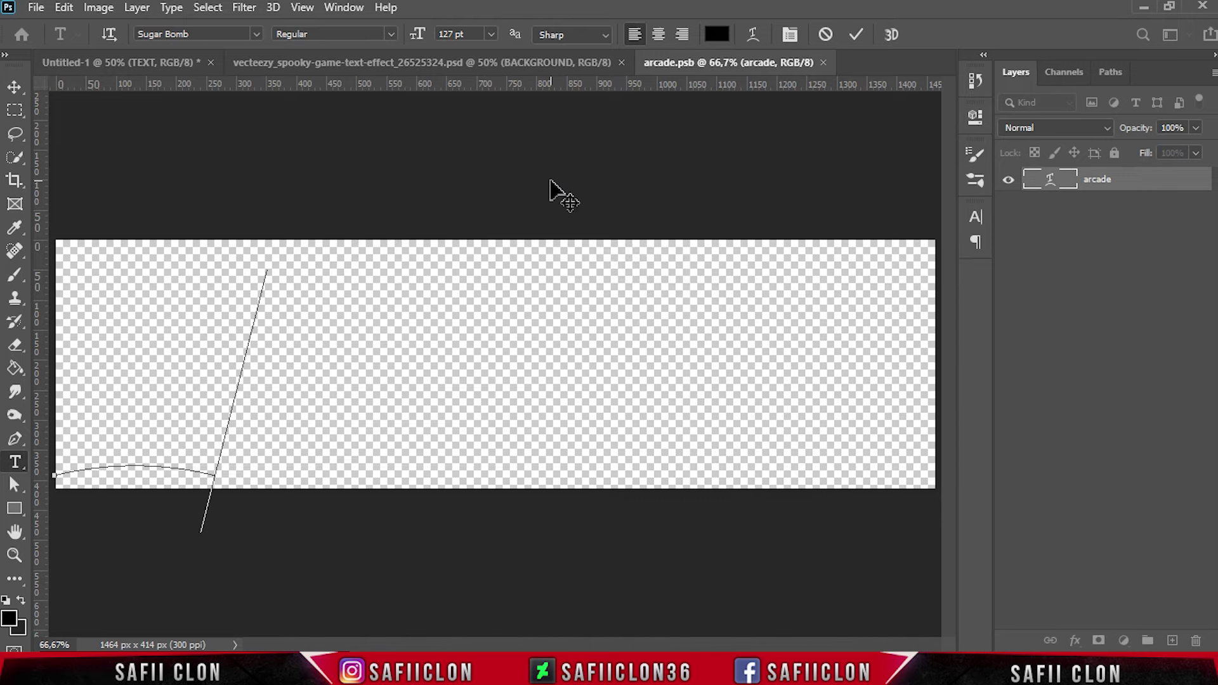
{"action": "type", "text": "DESIGN"}
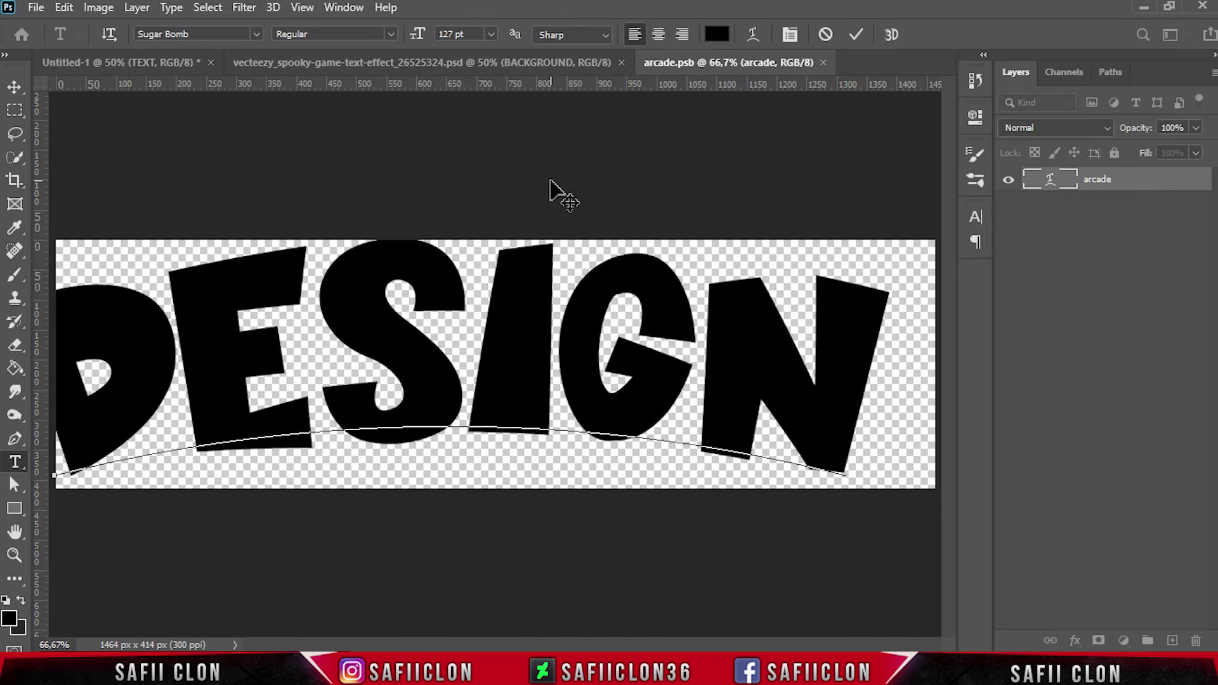
{"action": "double_click", "coordinate": [869, 352]}
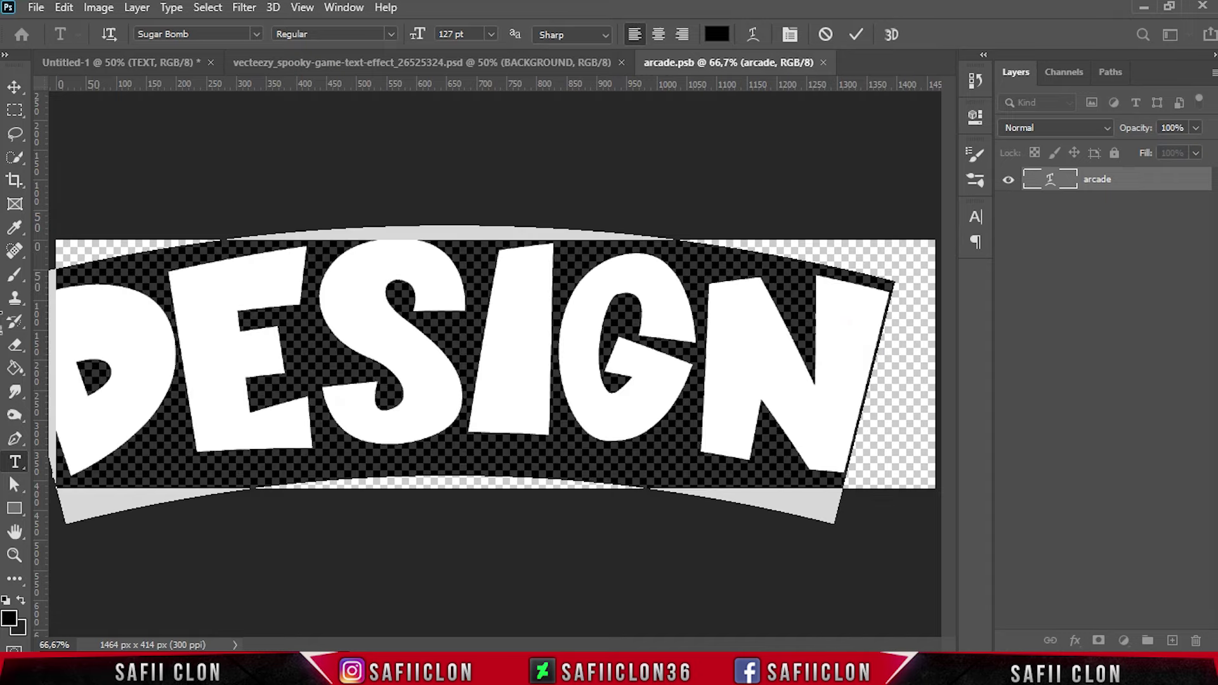
{"action": "left_click", "coordinate": [858, 35]}
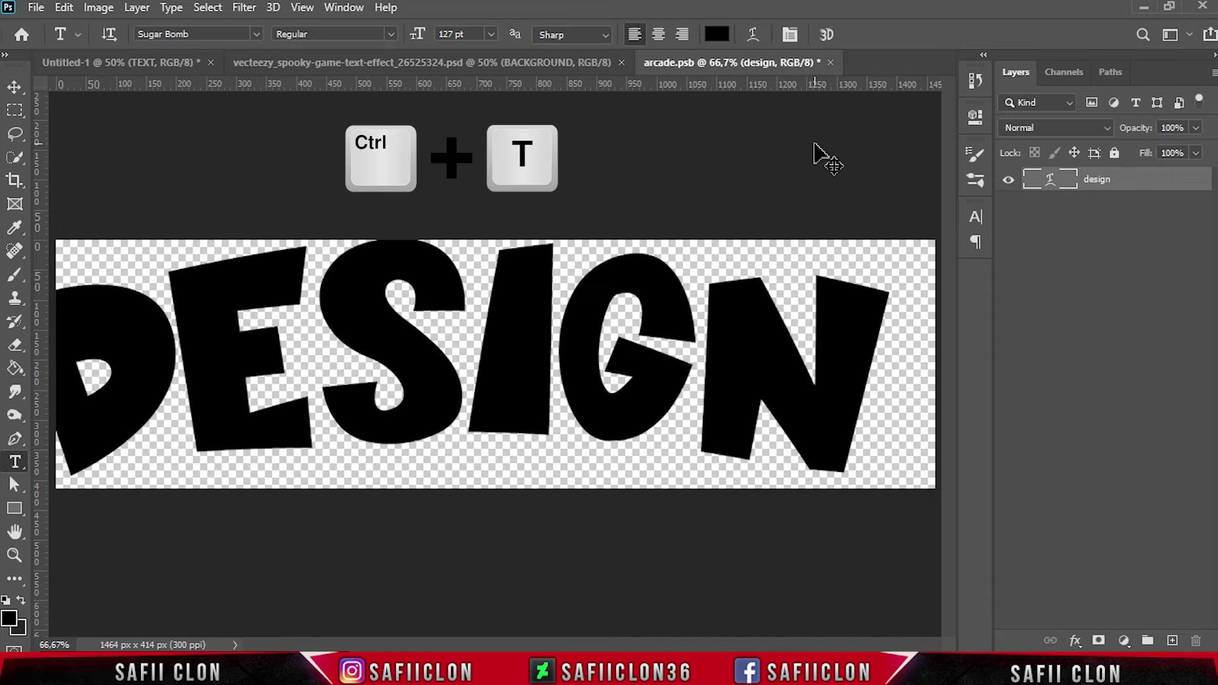
Move the DESIGN text right and down and scale it to about 96%.
{"action": "key", "text": "ctrl+t"}
{"action": "left_click_drag", "start_coordinate": [507, 329], "coordinate": [544, 343]}
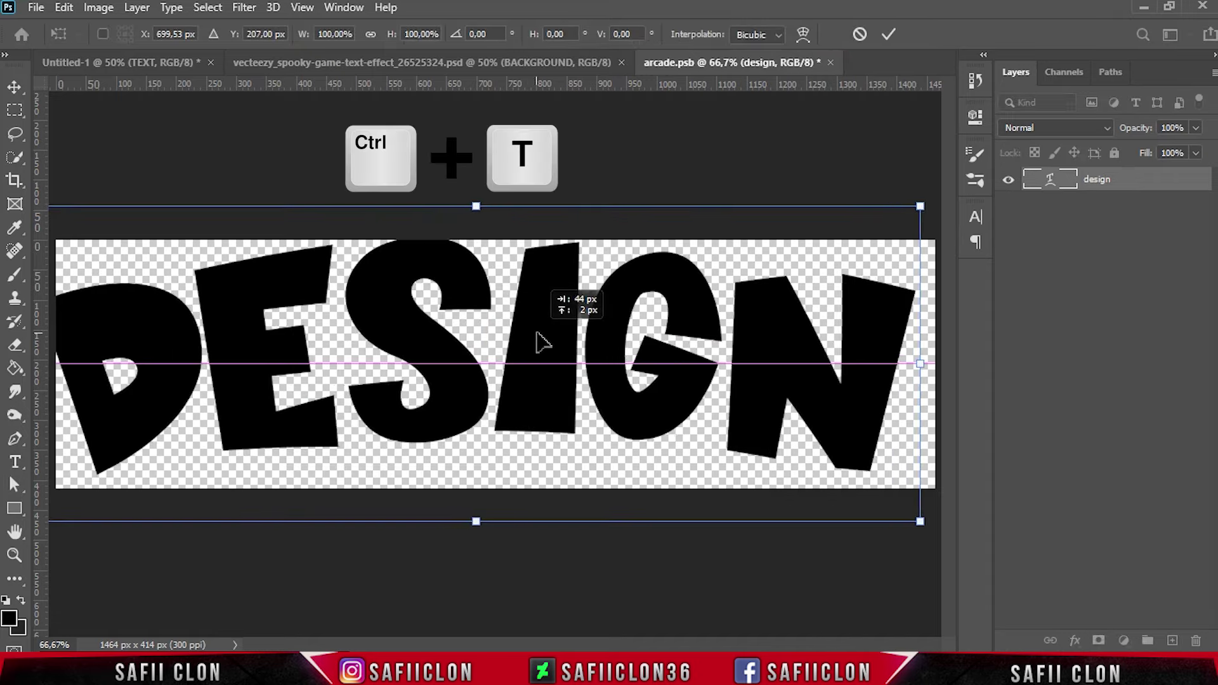
{"action": "left_click_drag", "start_coordinate": [935, 215], "coordinate": [917, 221]}
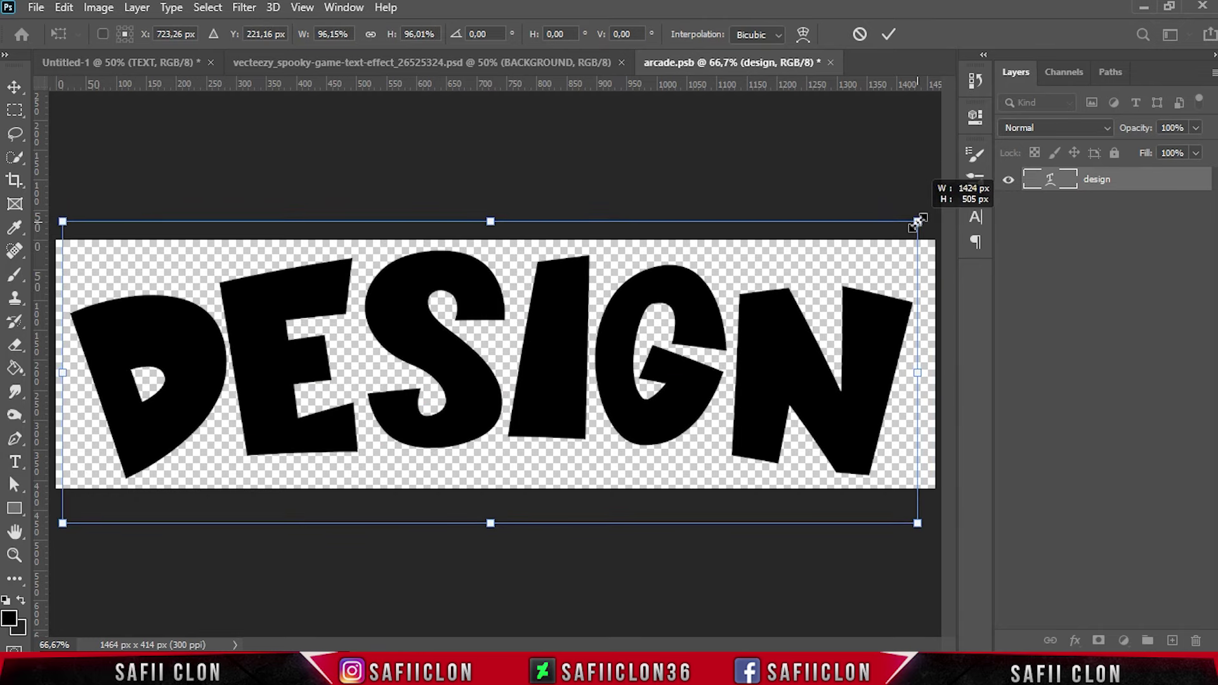
{"action": "left_click", "coordinate": [889, 35]}
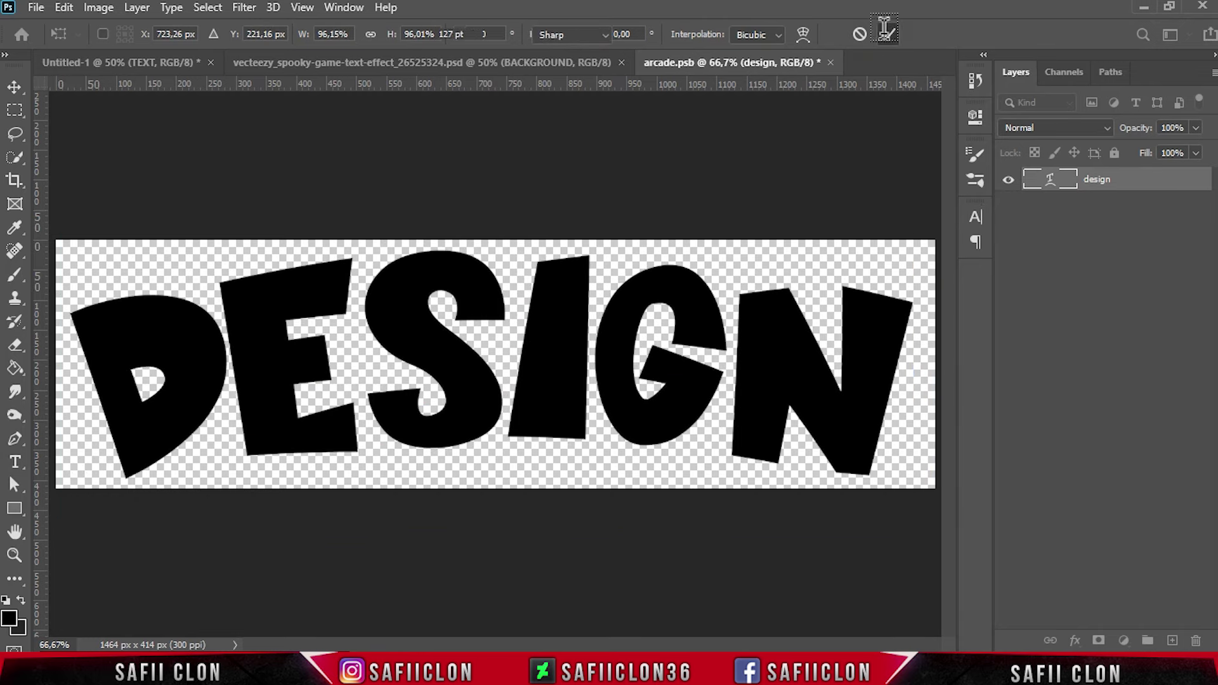
Save the arcade.psb smart object and close its tab.
{"action": "left_click", "coordinate": [35, 7]}
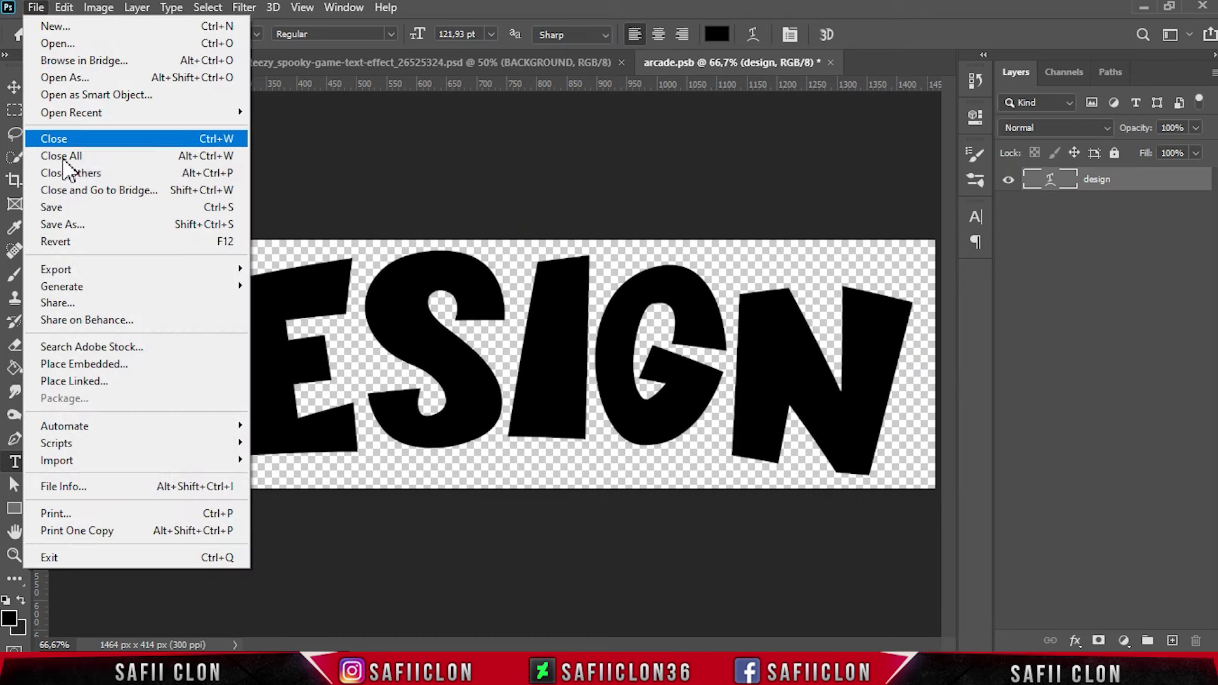
{"action": "left_click", "coordinate": [83, 209]}
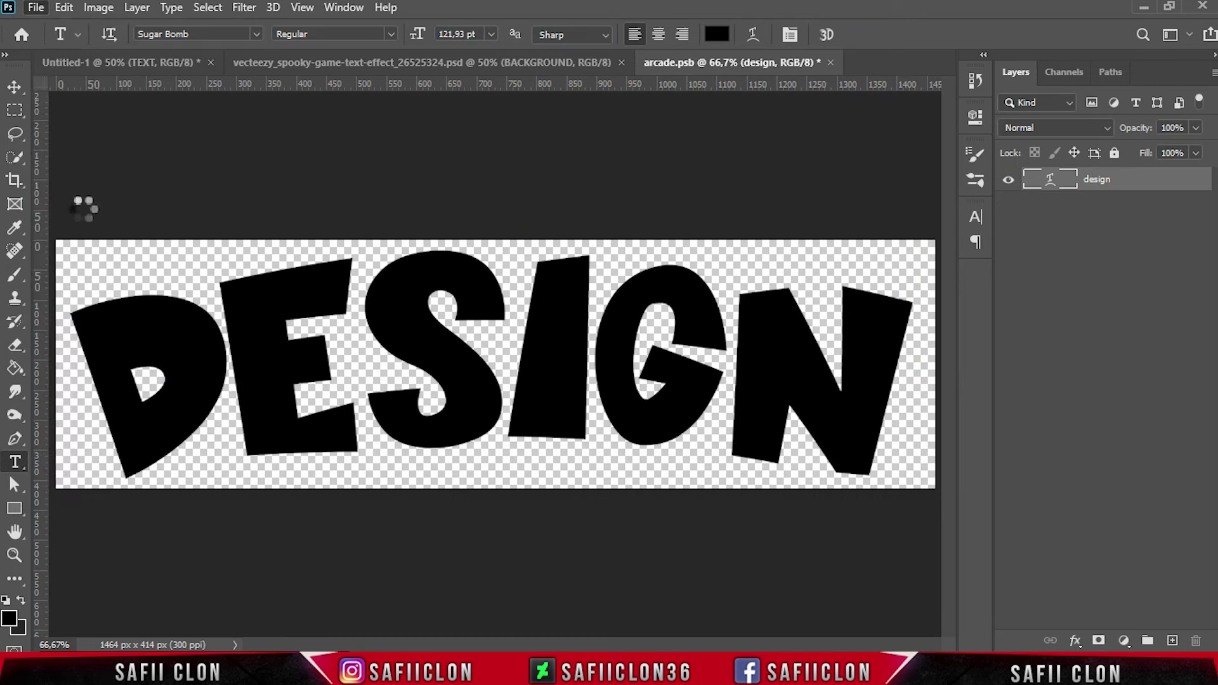
{"action": "left_click", "coordinate": [823, 62]}
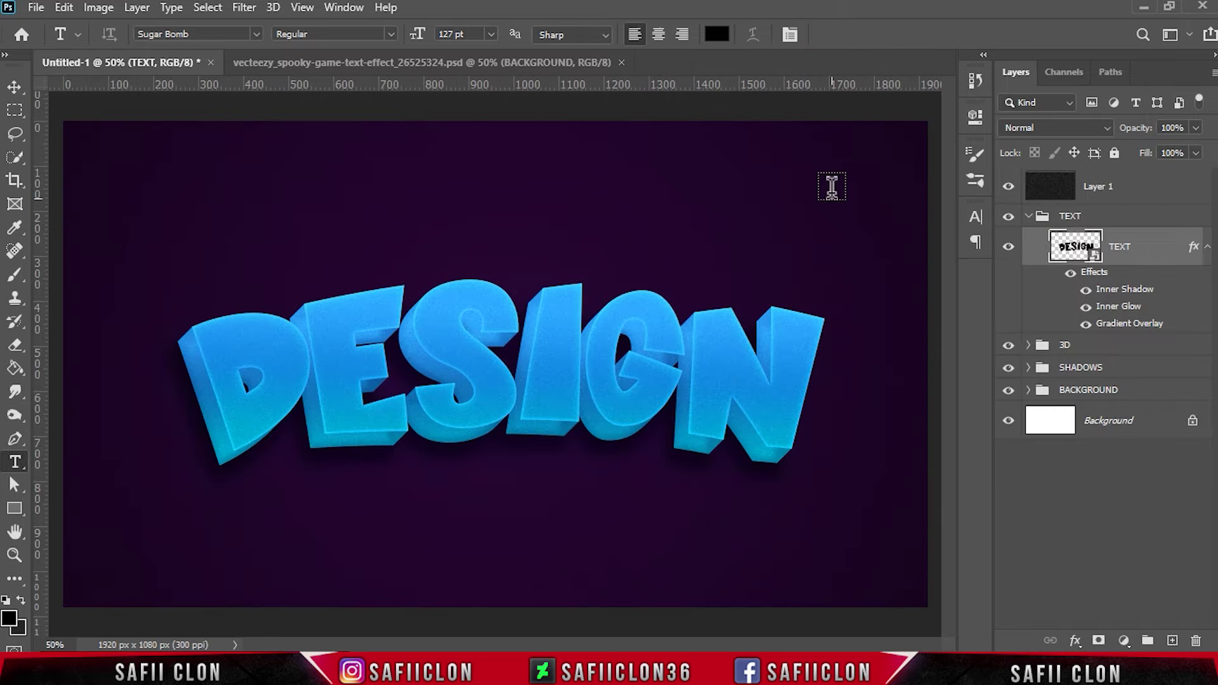
Check the view at 50% zoom, toggle the TEXT layer's visibility, then collapse the TEXT group.
{"action": "key", "text": "ctrl+minus"}
{"action": "key", "text": "ctrl+minus"}
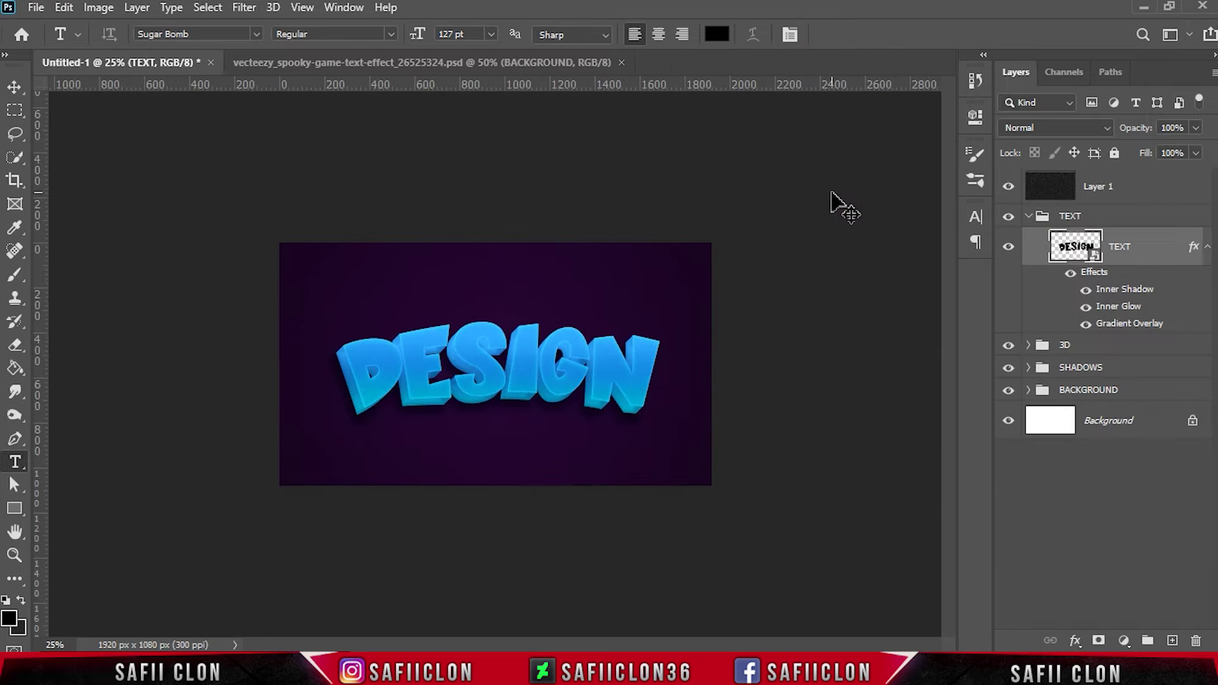
{"action": "key", "text": "ctrl+plus"}
{"action": "key", "text": "ctrl+plus"}
{"action": "key", "text": "ctrl+plus"}
{"action": "key", "text": "ctrl+plus"}
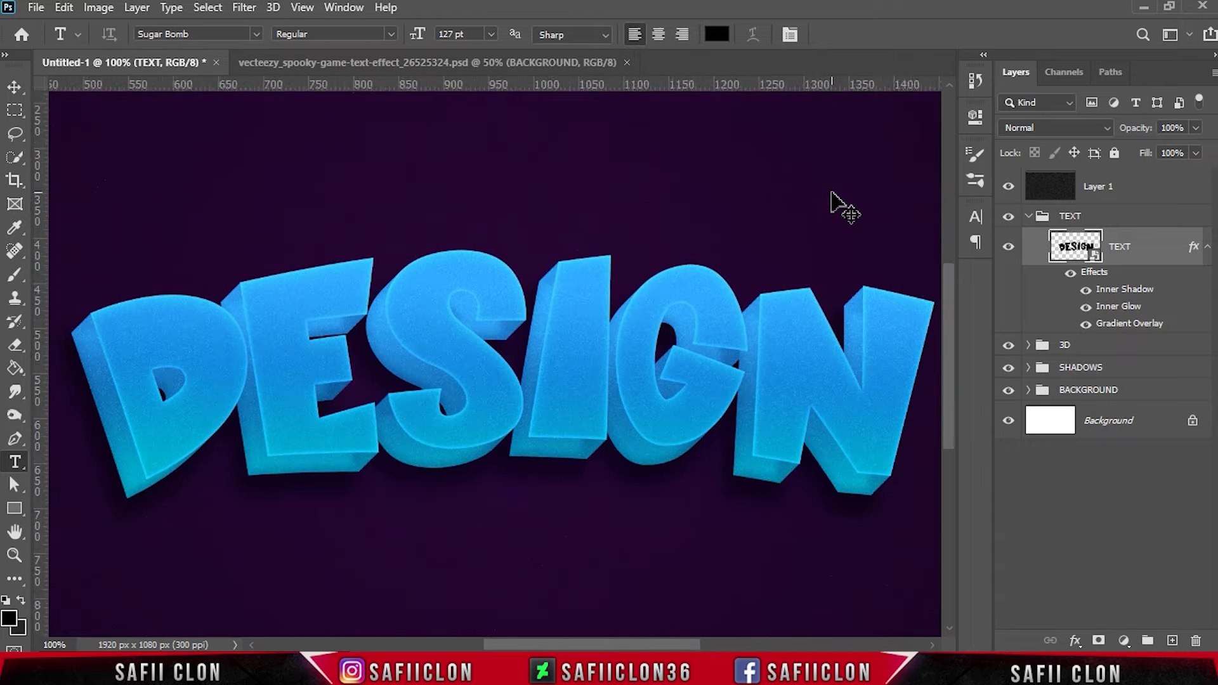
{"action": "key", "text": "ctrl+0"}
{"action": "key", "text": "ctrl+minus"}
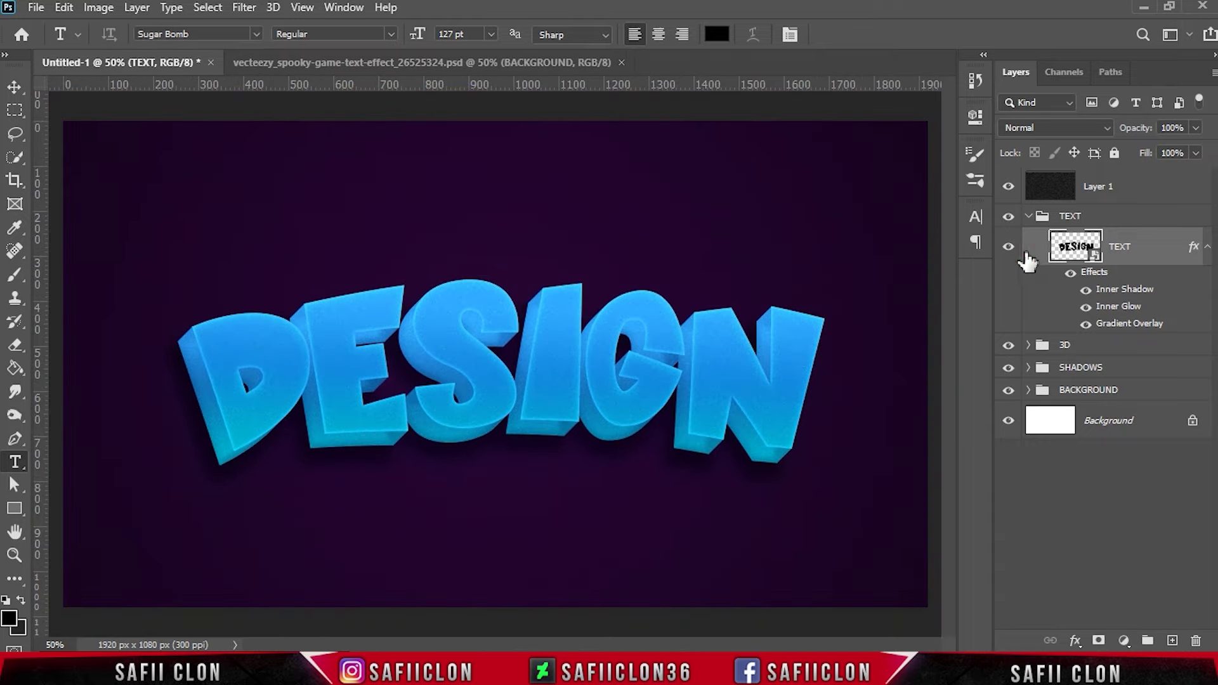
{"action": "left_click", "coordinate": [1009, 248]}
{"action": "left_click", "coordinate": [1008, 247]}
{"action": "left_click", "coordinate": [1029, 216]}
Toggle the 3D group's visibility, then revert History to the state showing ARCADE.
{"action": "left_click", "coordinate": [1011, 240]}
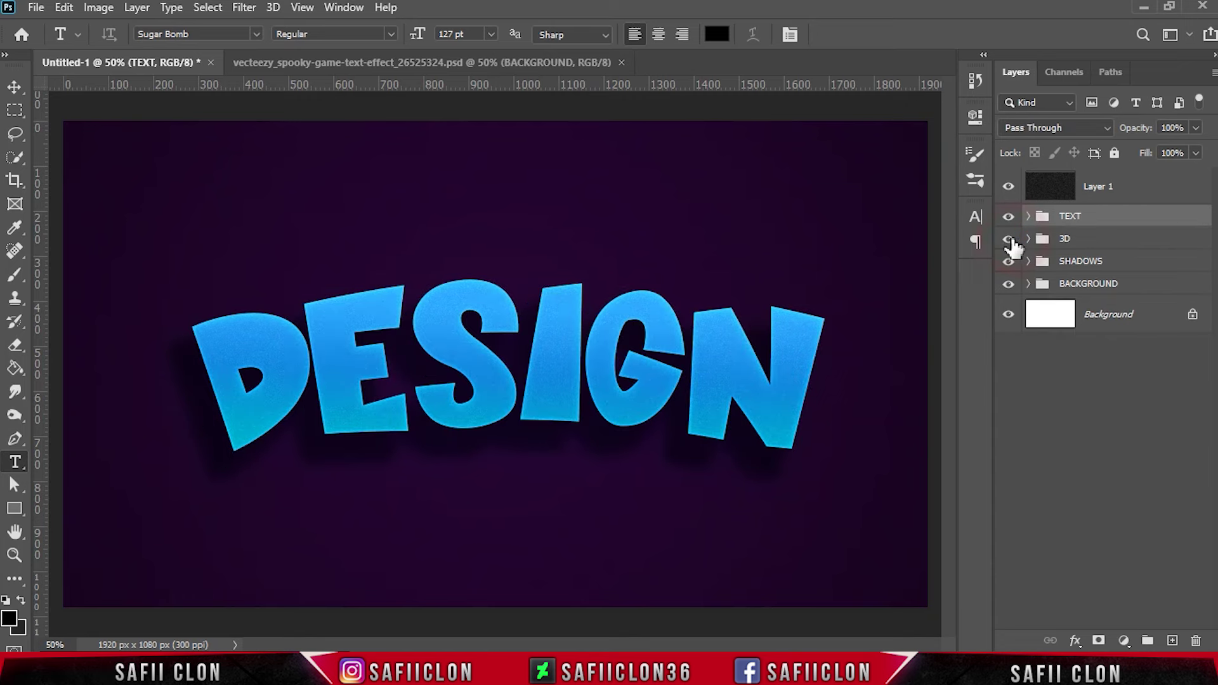
{"action": "left_click", "coordinate": [1009, 261]}
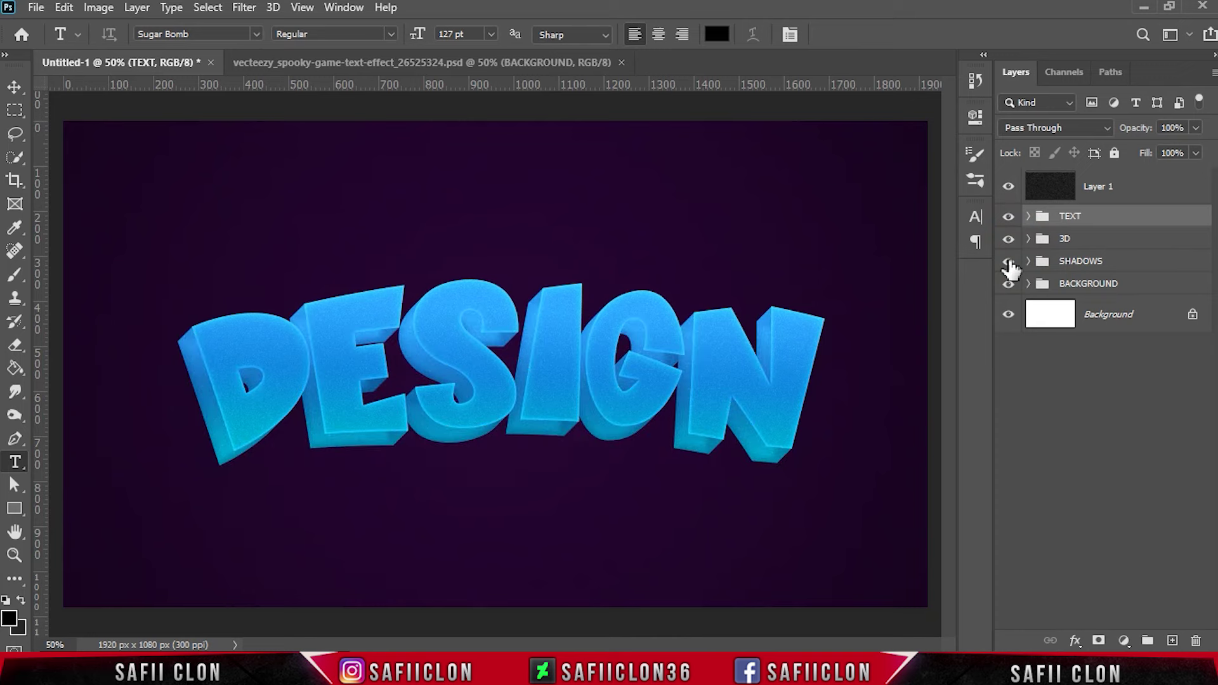
{"action": "left_click", "coordinate": [975, 82]}
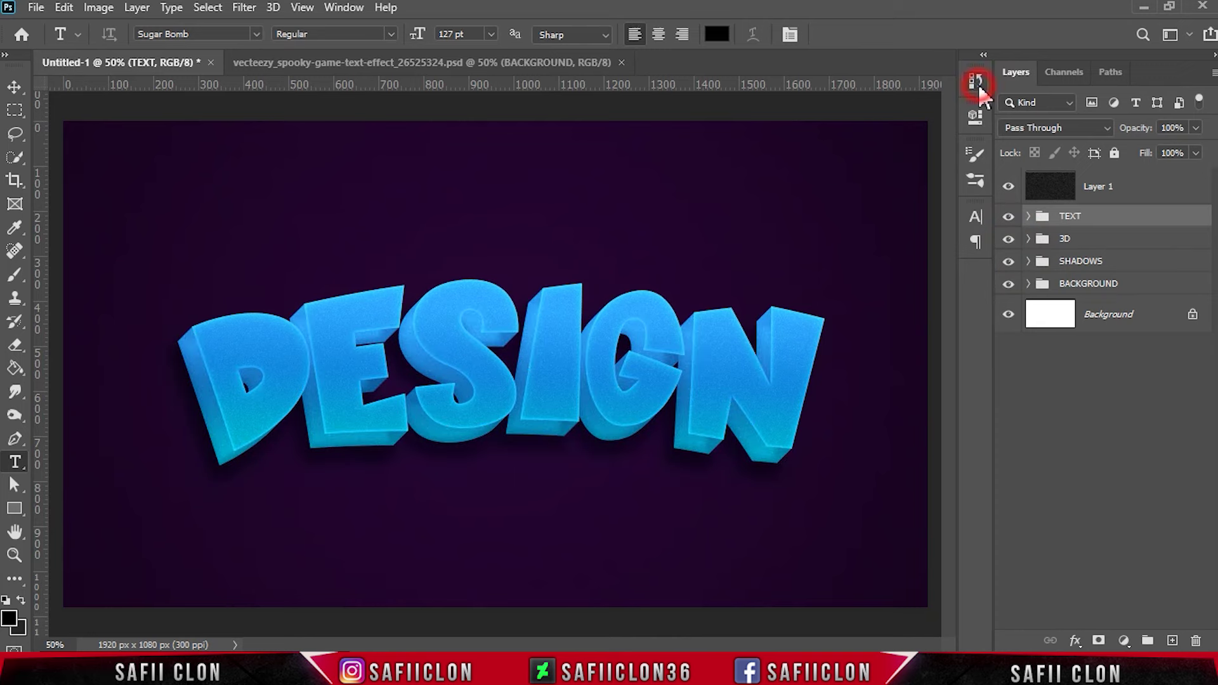
{"action": "left_click", "coordinate": [877, 266]}
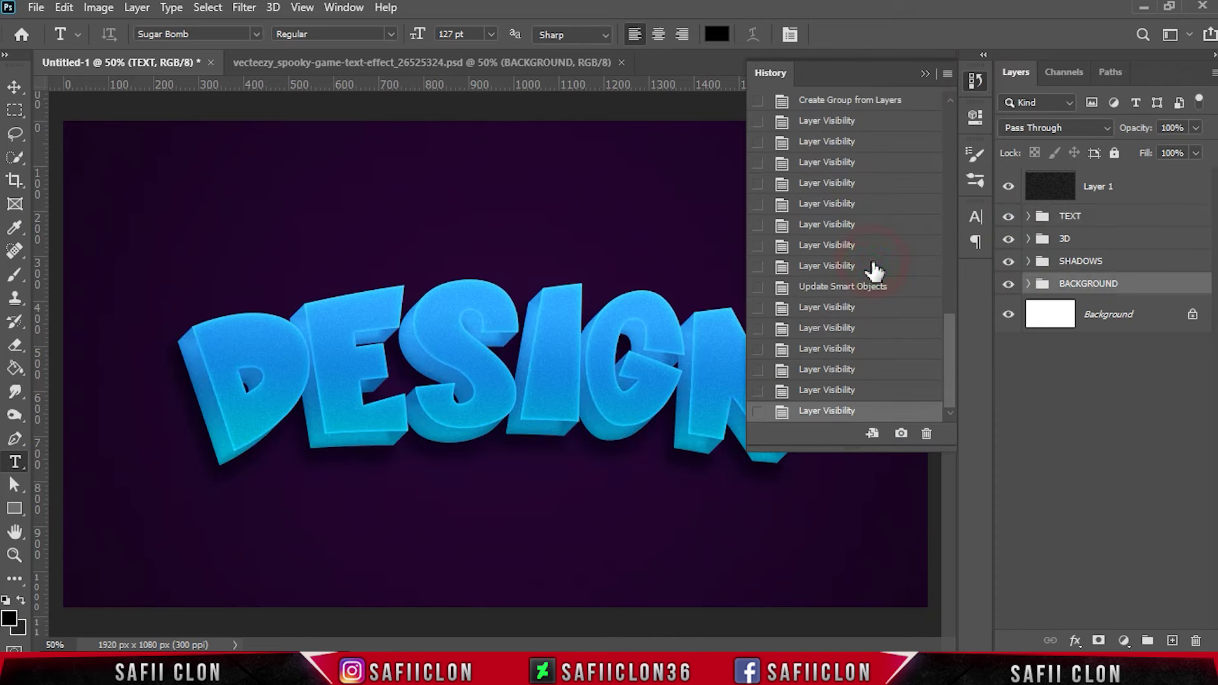
Combine the 3D and TEXT groups into one new group named TEXT.
{"action": "left_click", "coordinate": [930, 73]}
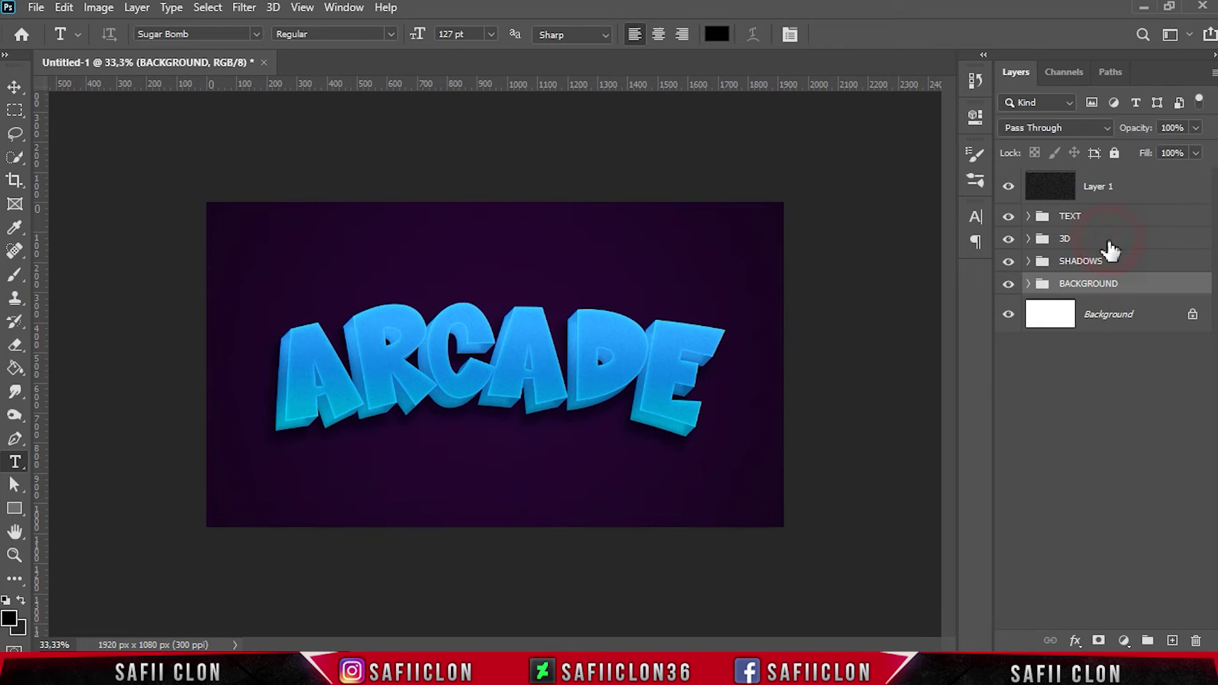
{"action": "left_click", "coordinate": [1136, 236]}
{"action": "left_click", "coordinate": [1135, 219], "text": "shift"}
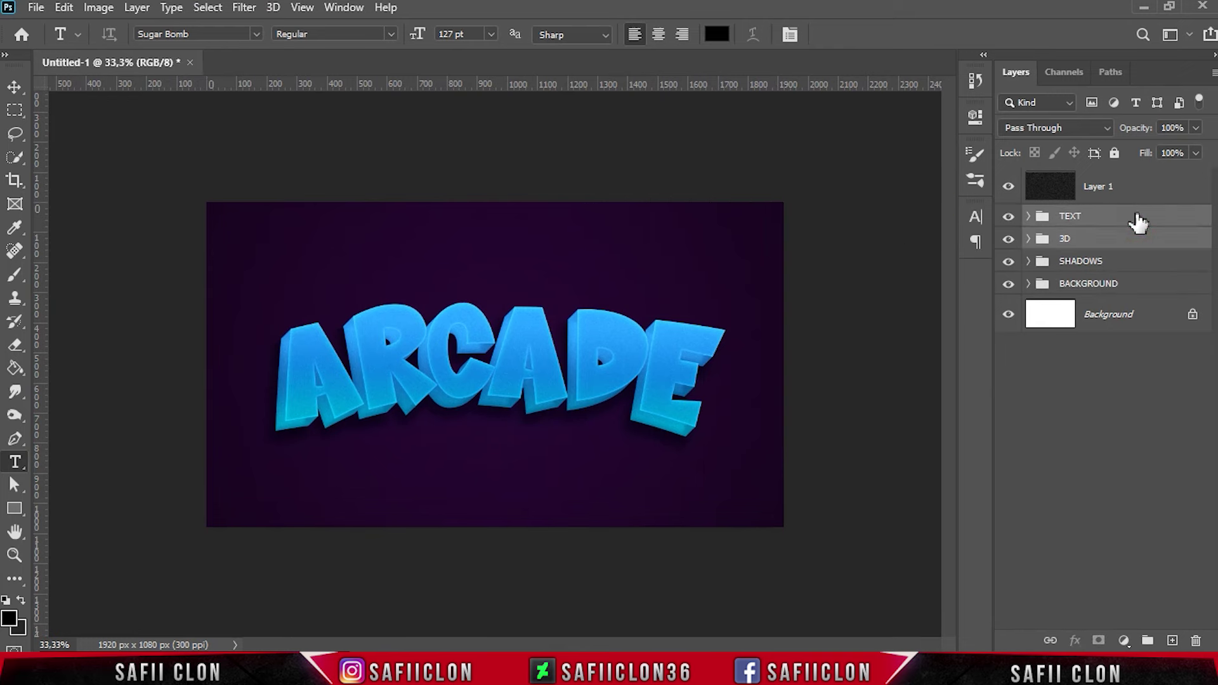
{"action": "right_click", "coordinate": [1136, 218]}
{"action": "left_click", "coordinate": [1019, 125]}
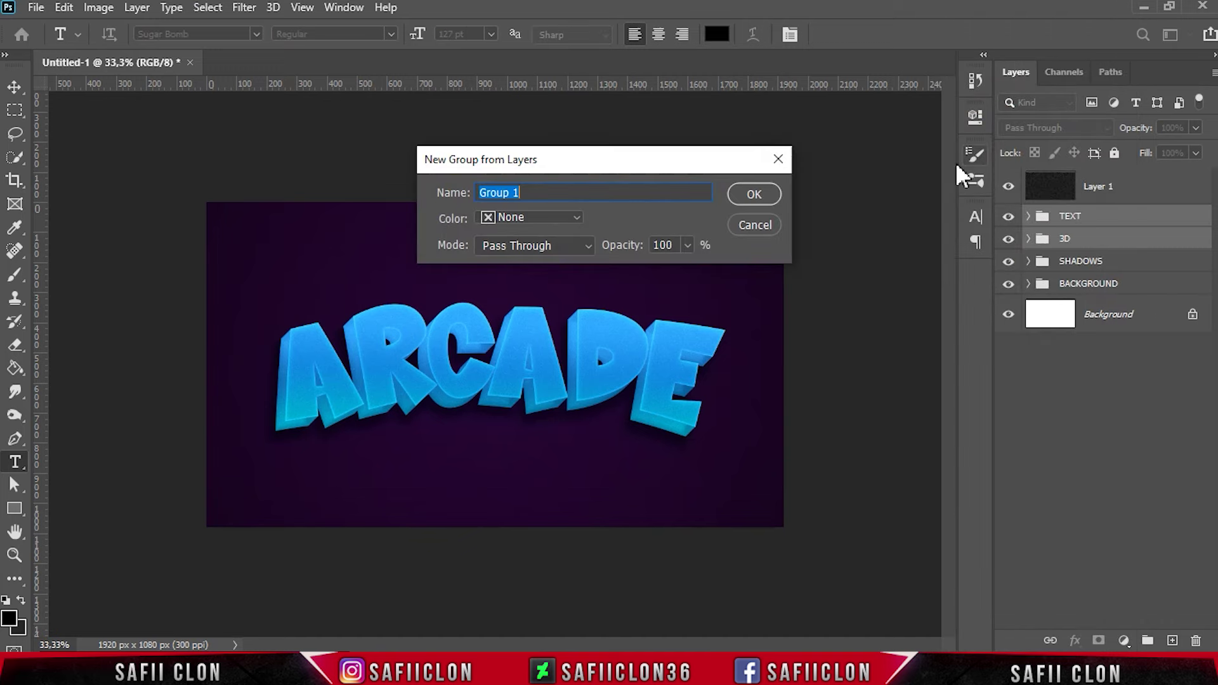
{"action": "key", "text": "BackSpace"}
{"action": "type", "text": "TEXT"}
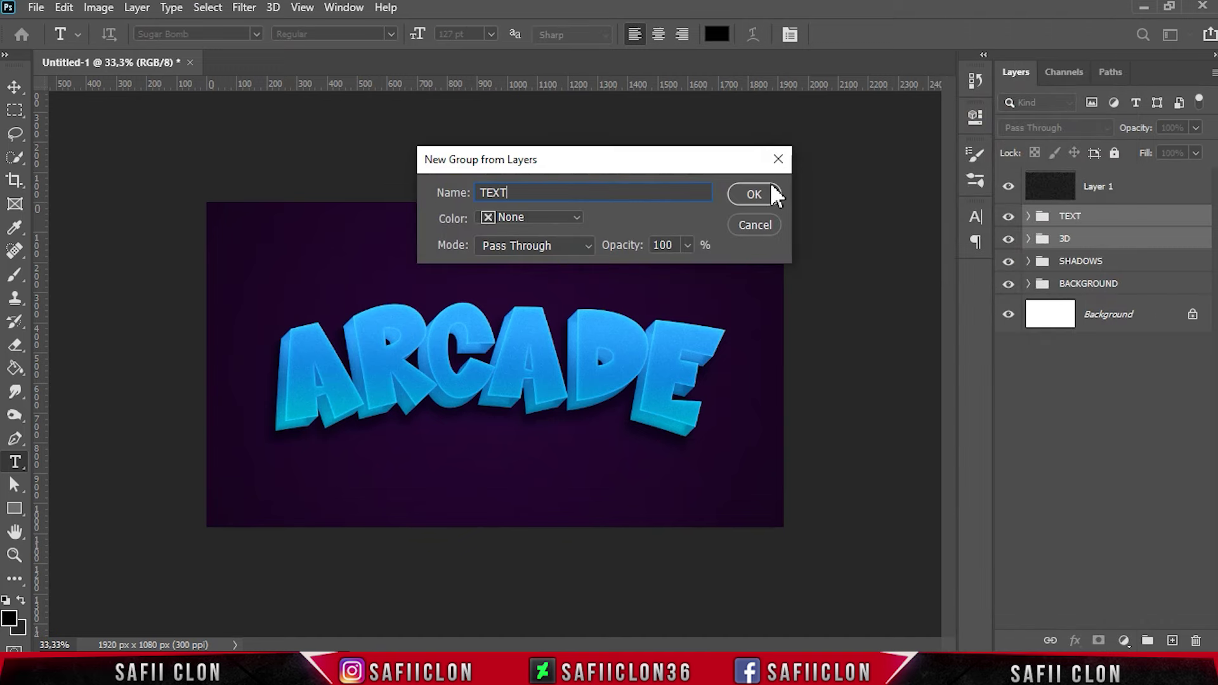
{"action": "left_click", "coordinate": [755, 194]}
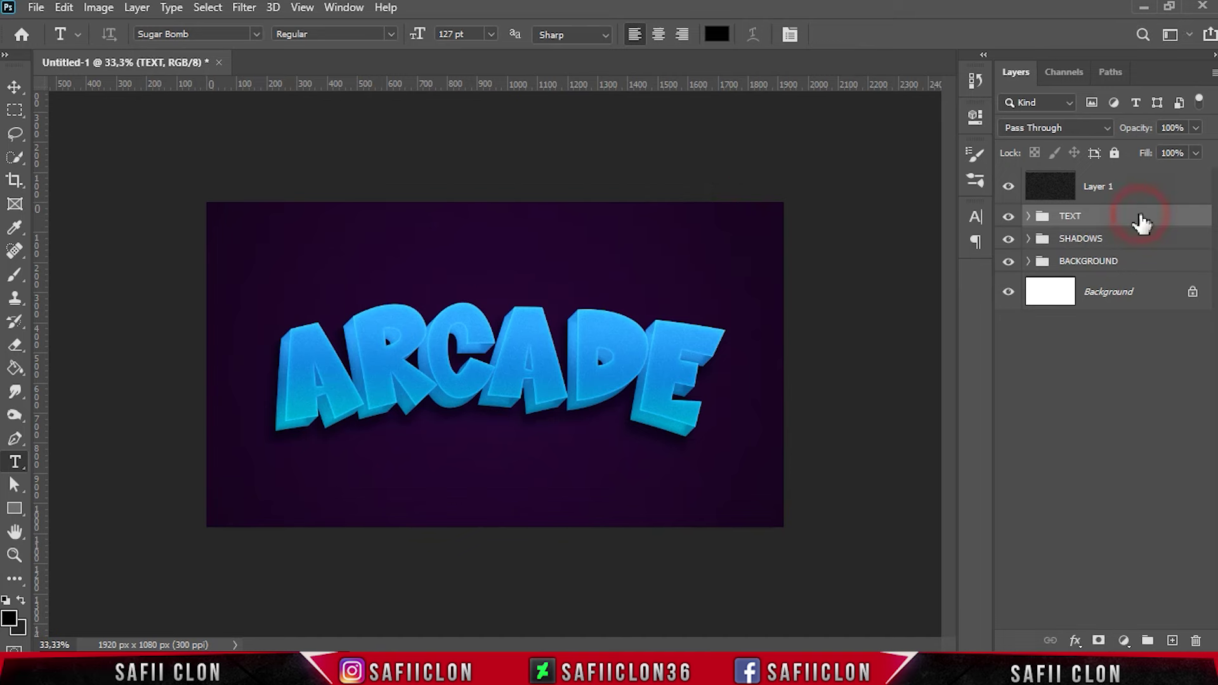
{"action": "left_click", "coordinate": [1125, 638]}
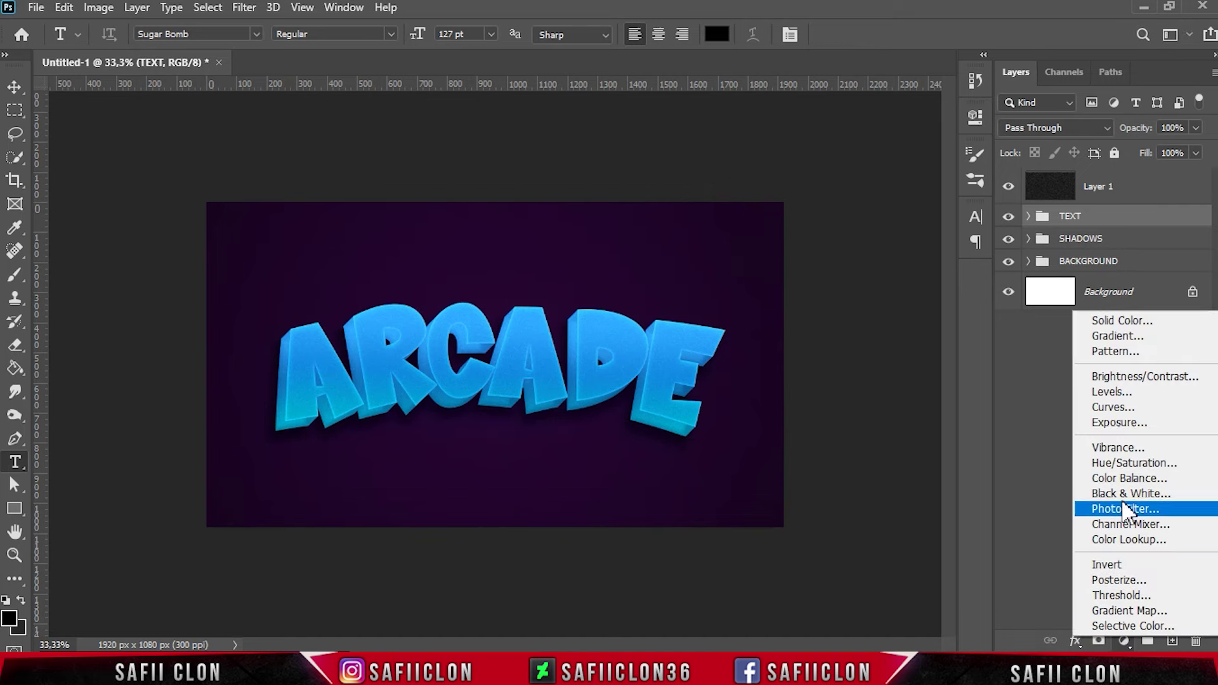
Add a Curves layer clipped to TEXT with an S-curve and black output lifted to 17.
{"action": "left_click", "coordinate": [1110, 409]}
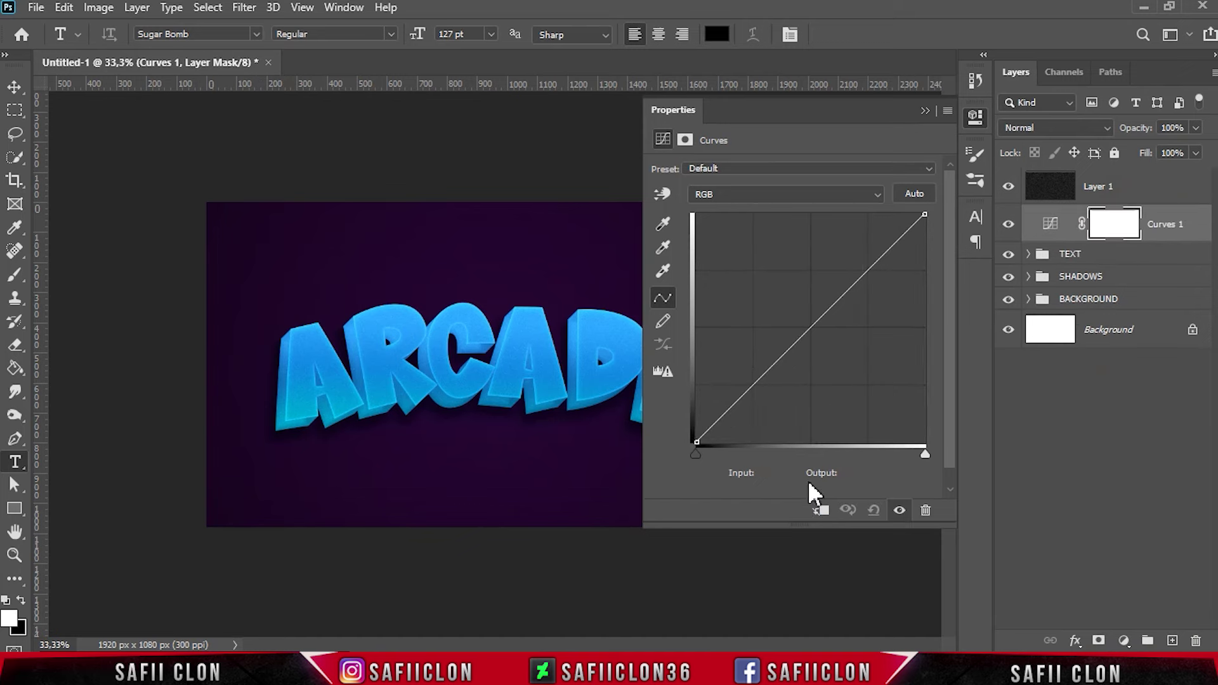
{"action": "left_click", "coordinate": [821, 511]}
{"action": "left_click", "coordinate": [812, 327]}
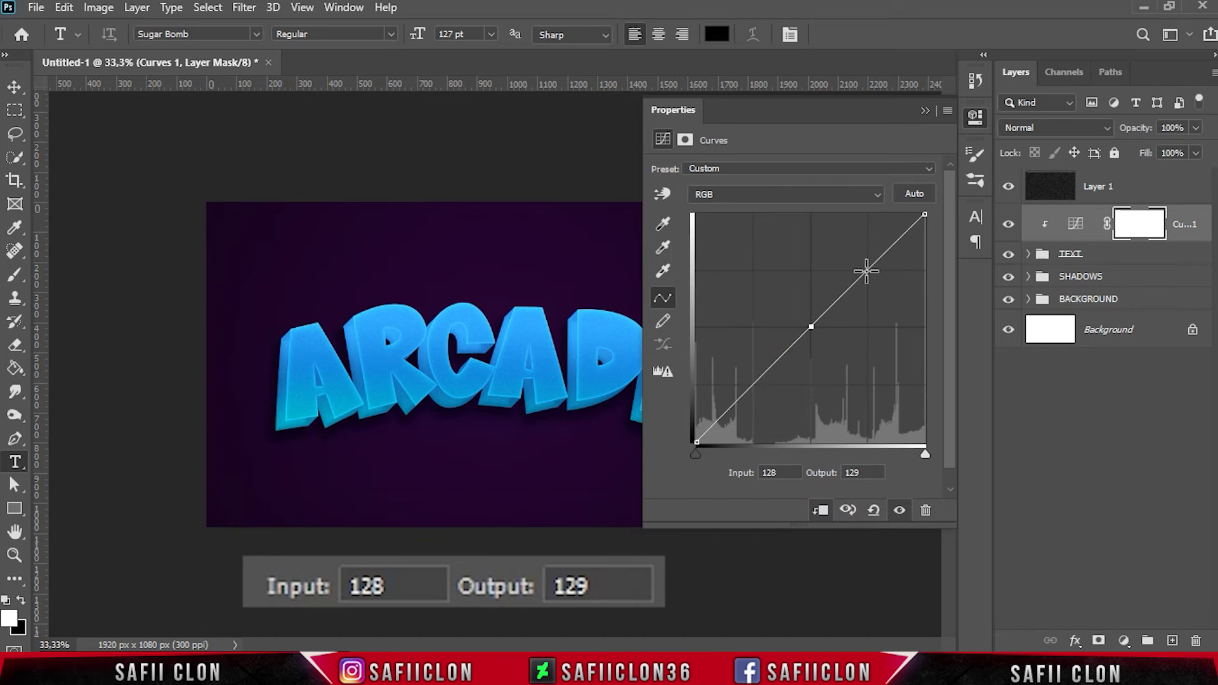
{"action": "left_click", "coordinate": [867, 271]}
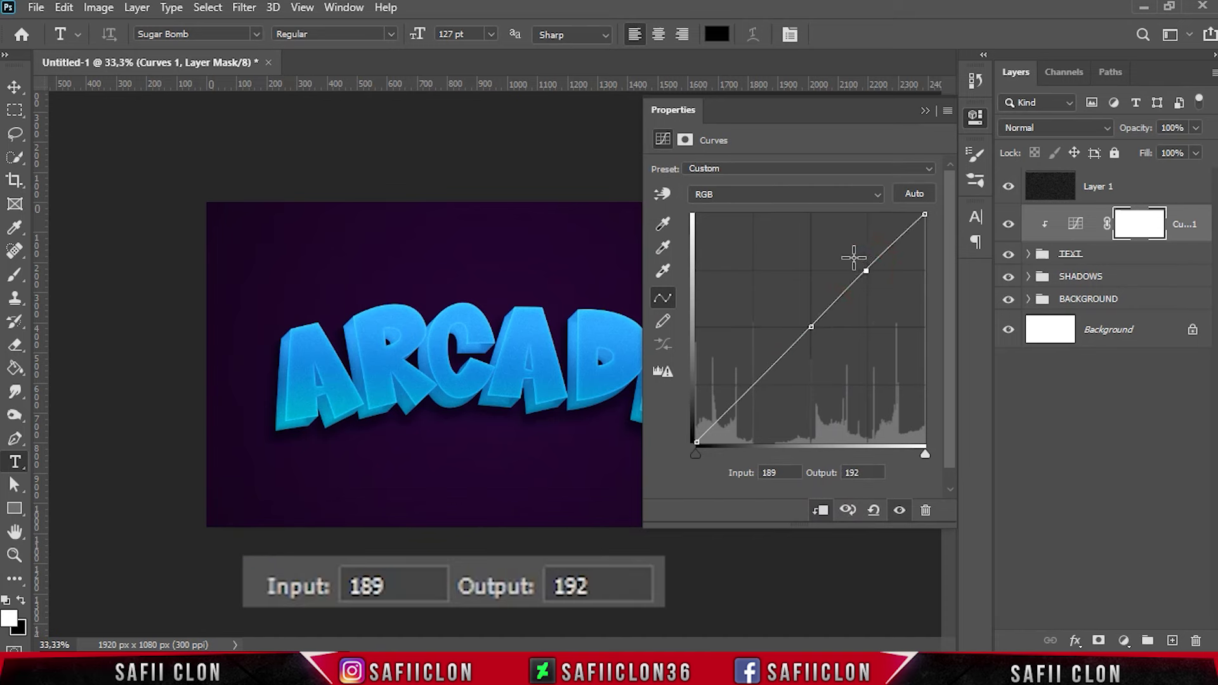
{"action": "left_click_drag", "start_coordinate": [853, 257], "coordinate": [856, 254]}
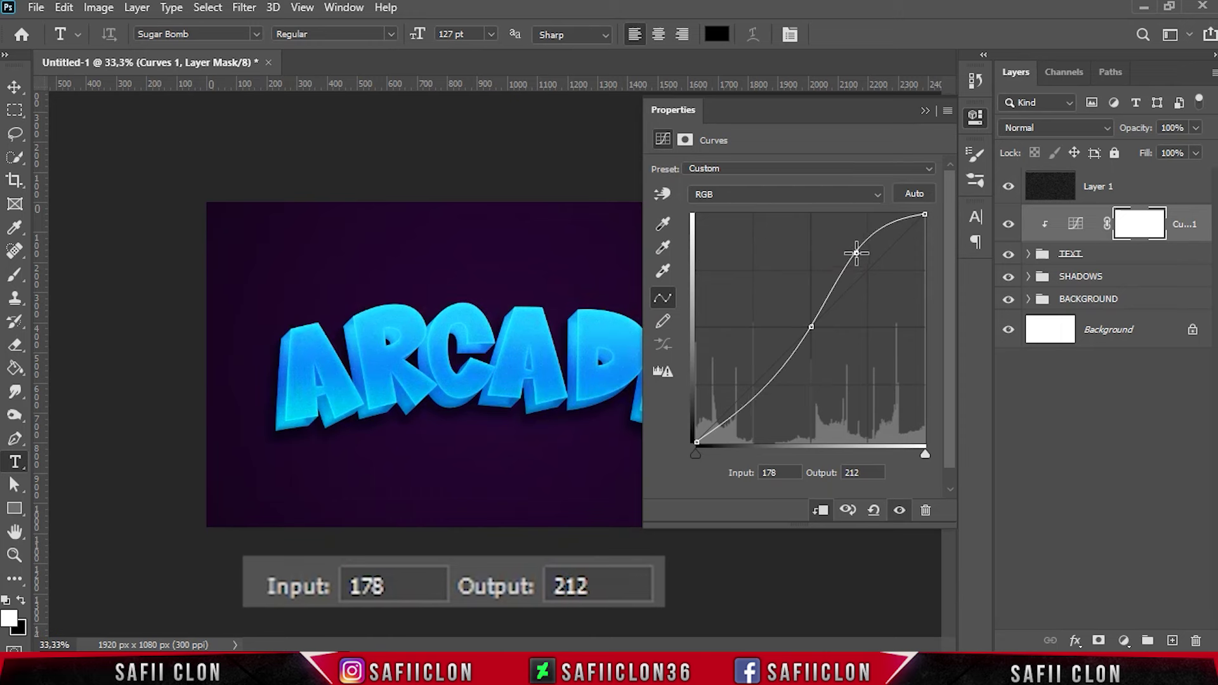
{"action": "left_click", "coordinate": [768, 393]}
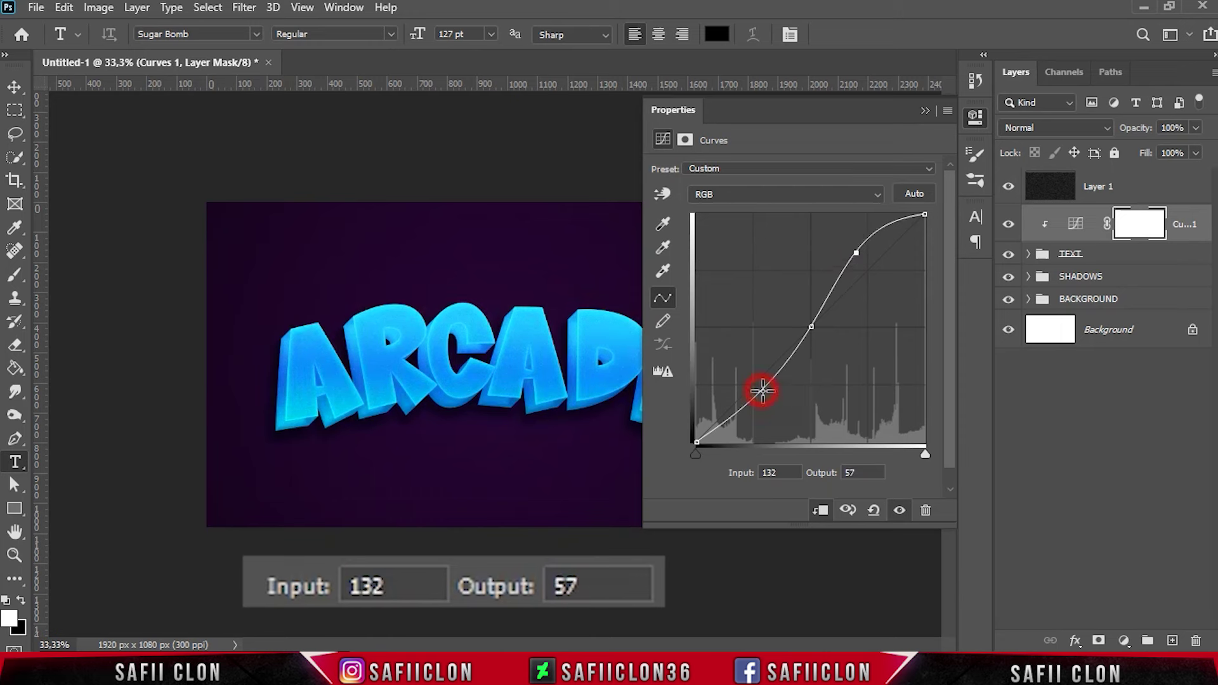
{"action": "left_click_drag", "start_coordinate": [767, 392], "coordinate": [768, 396]}
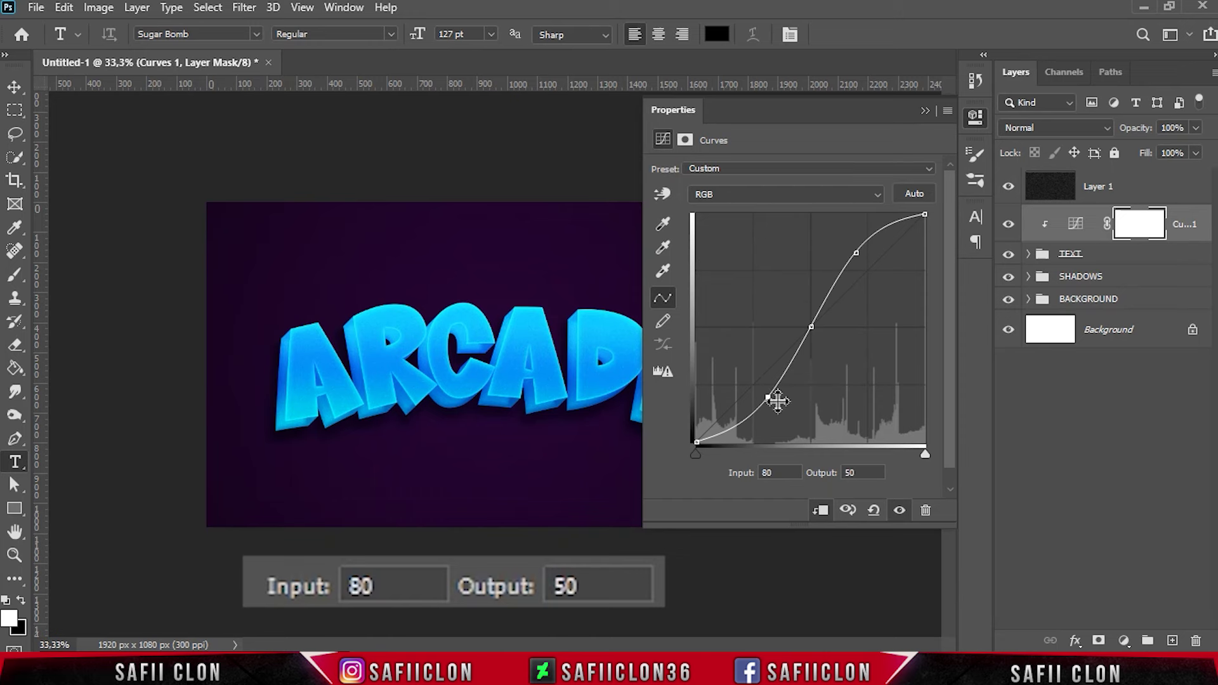
{"action": "left_click_drag", "start_coordinate": [696, 444], "coordinate": [691, 429]}
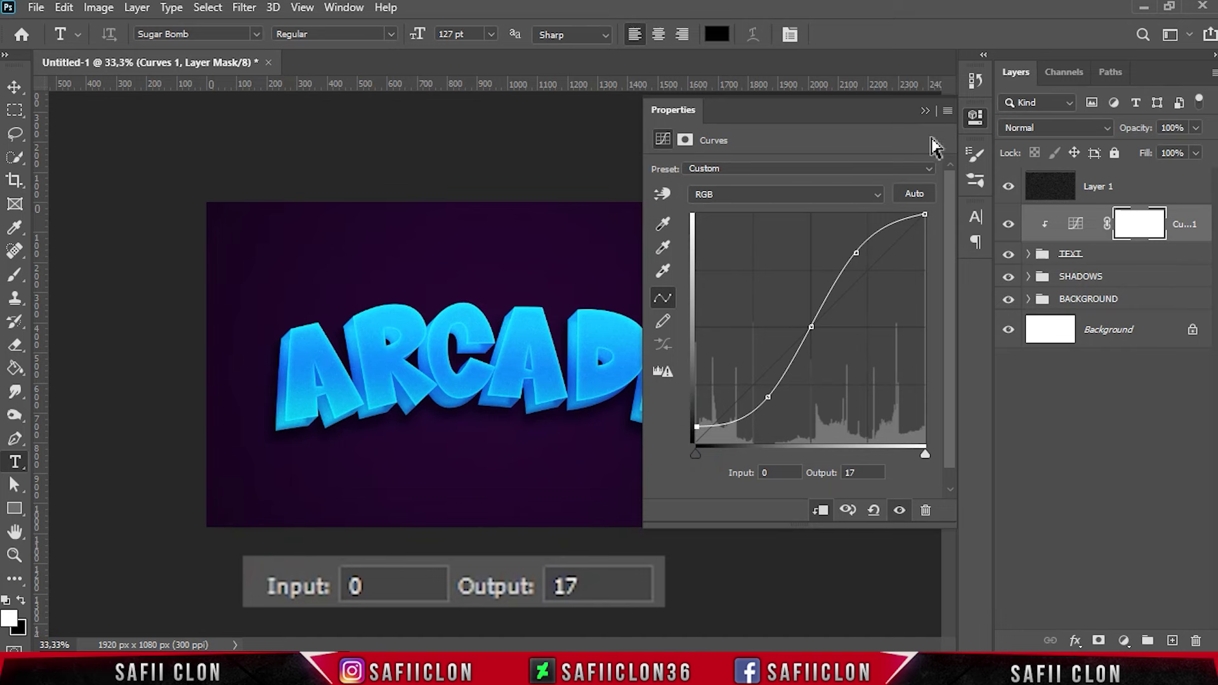
{"action": "left_click", "coordinate": [926, 113]}
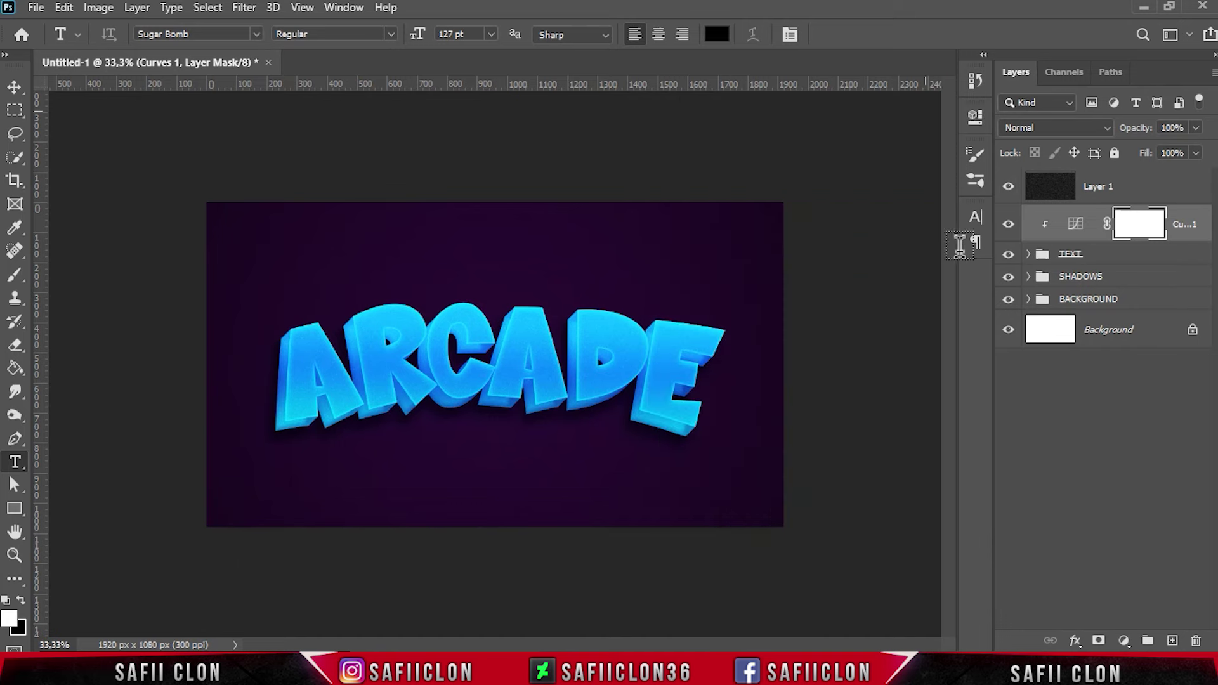
{"action": "left_click", "coordinate": [1008, 225]}
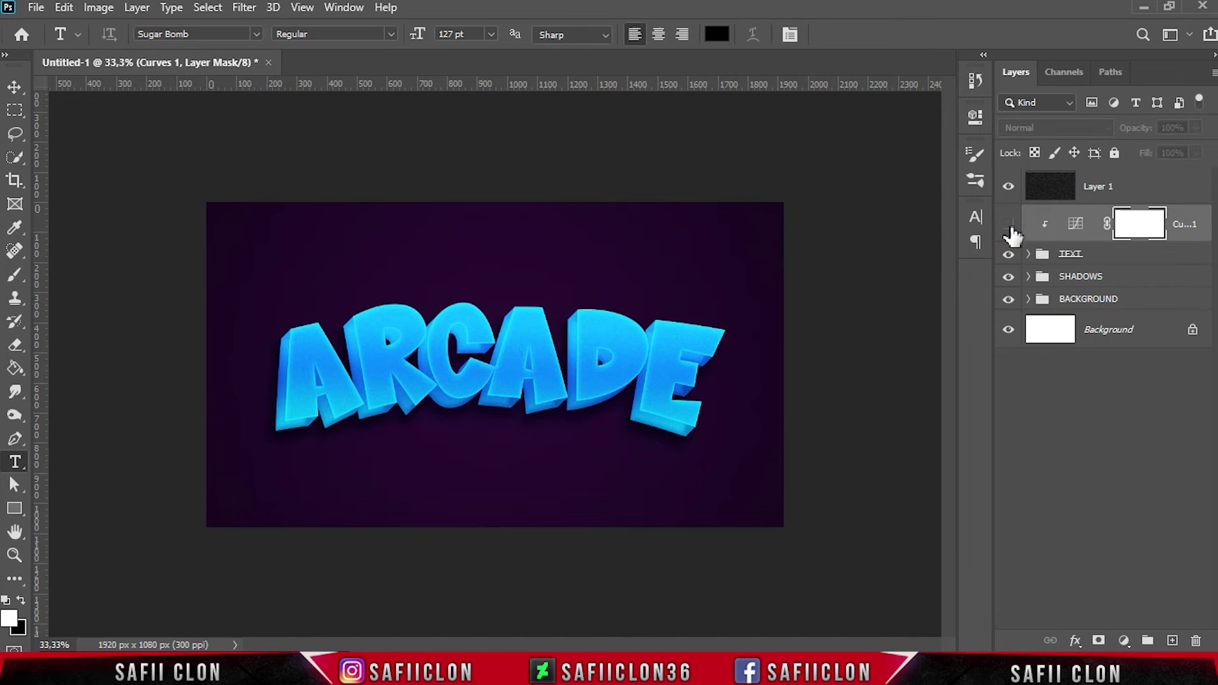
{"action": "left_click", "coordinate": [1009, 225]}
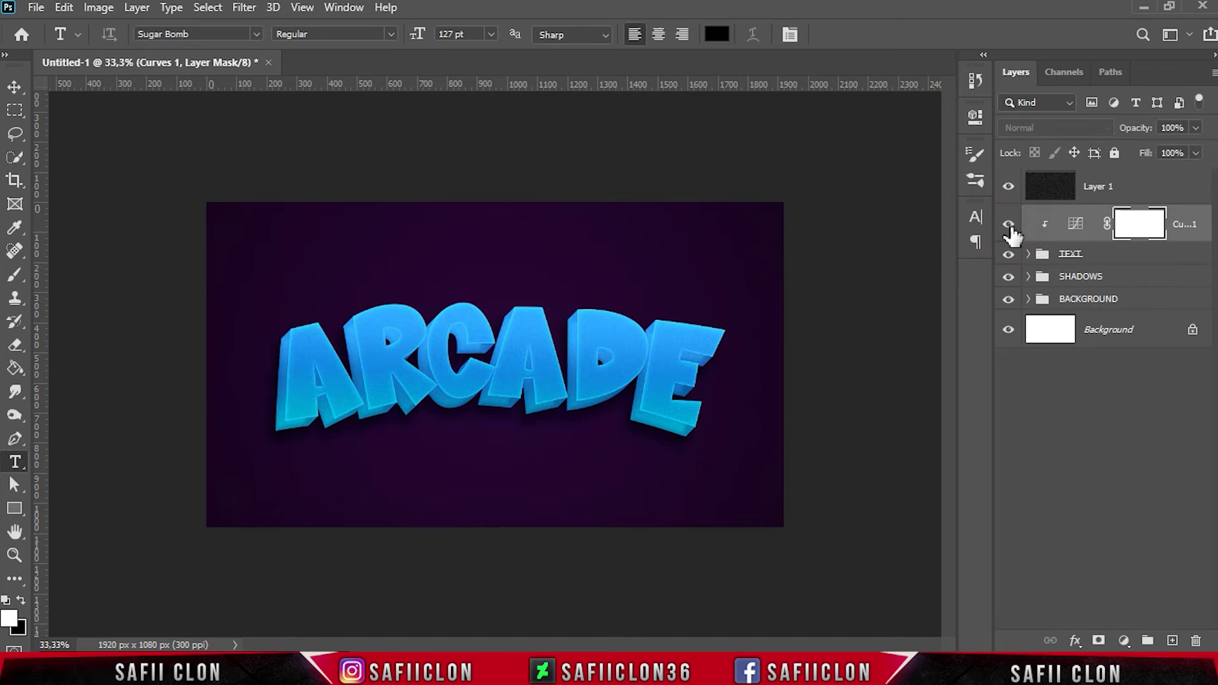
{"action": "left_click", "coordinate": [1010, 229]}
{"action": "key", "text": "ctrl+plus"}
{"action": "key", "text": "ctrl+plus"}
{"action": "key", "text": "ctrl+minus"}
{"action": "key", "text": "ctrl+minus"}
{"action": "key", "text": "ctrl+minus"}
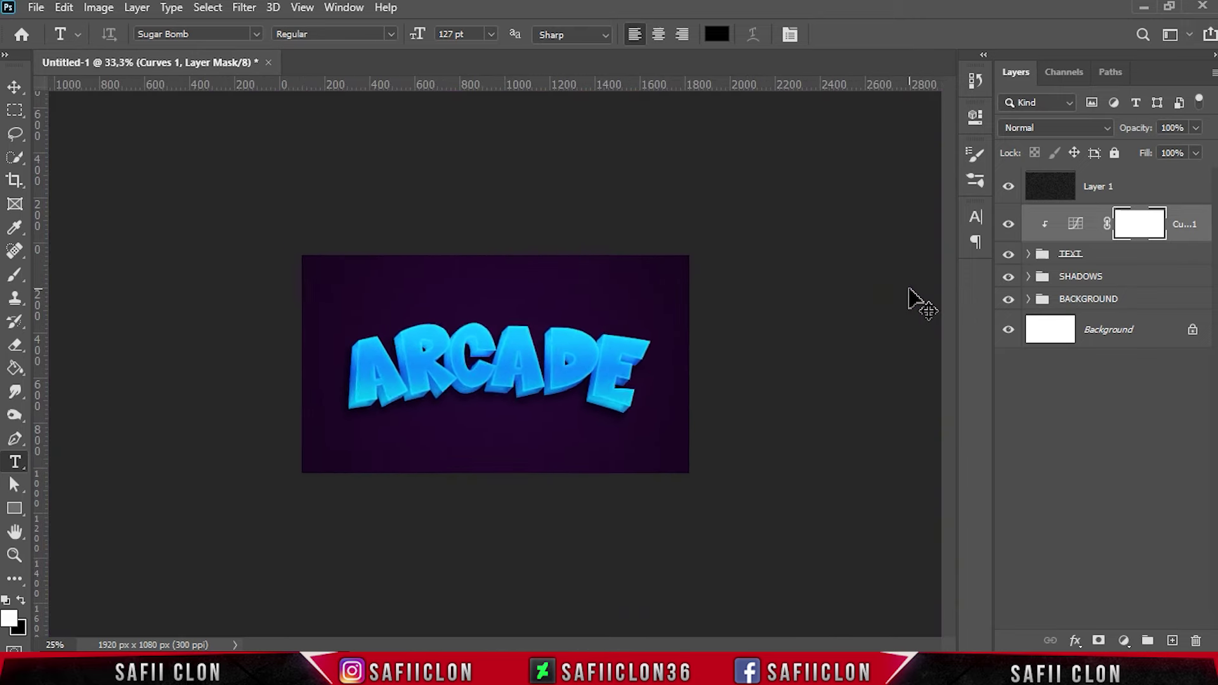
{"action": "key", "text": "ctrl+plus"}
{"action": "key", "text": "ctrl+plus"}
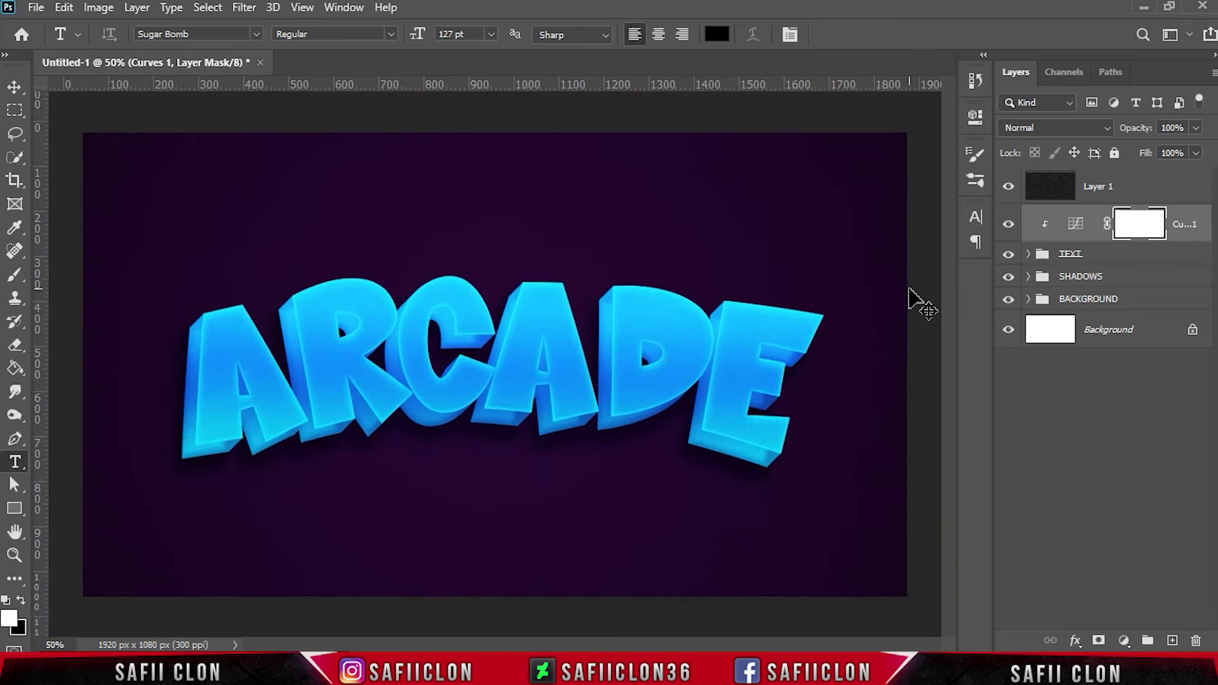
{"action": "key", "text": "ctrl+minus"}
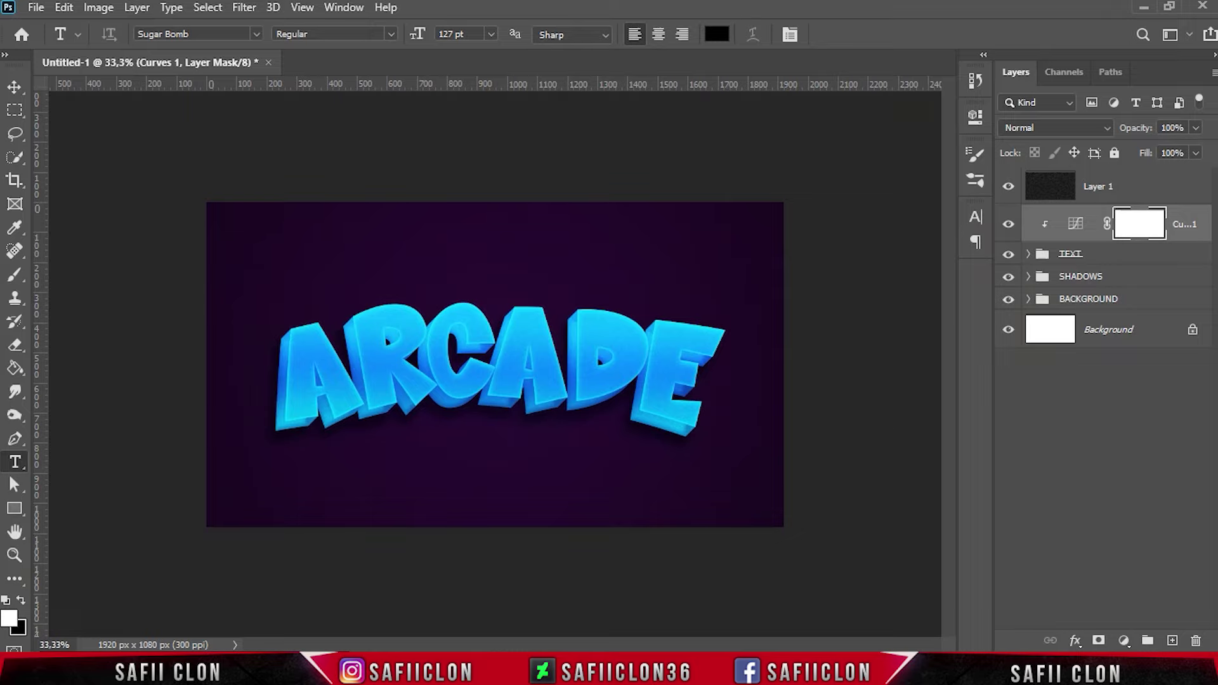